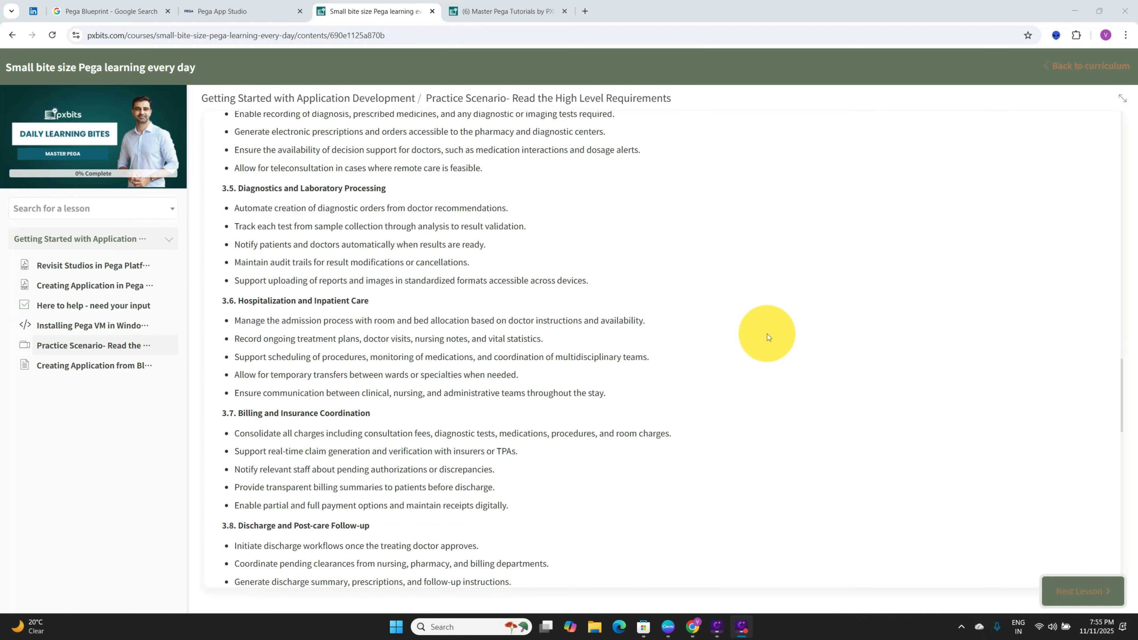
Step: Review the hospital patient on-boarding and care management requirements in the practice scenario lesson
scroll(767, 337, down, 2)
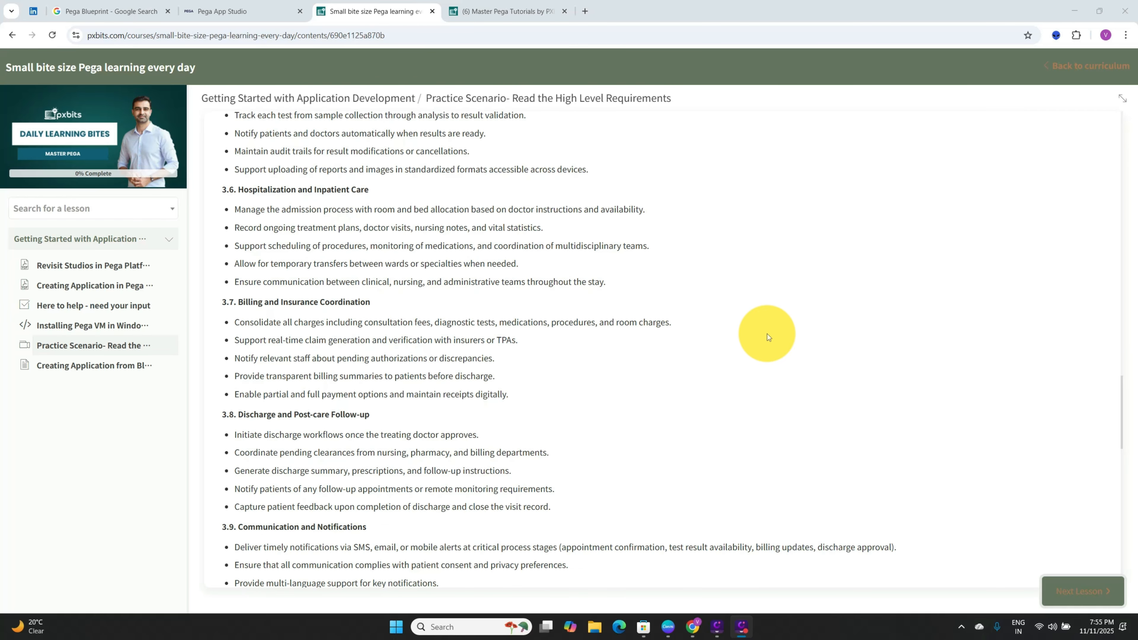
scroll(767, 337, up, 6)
key(ctrl+Tab)
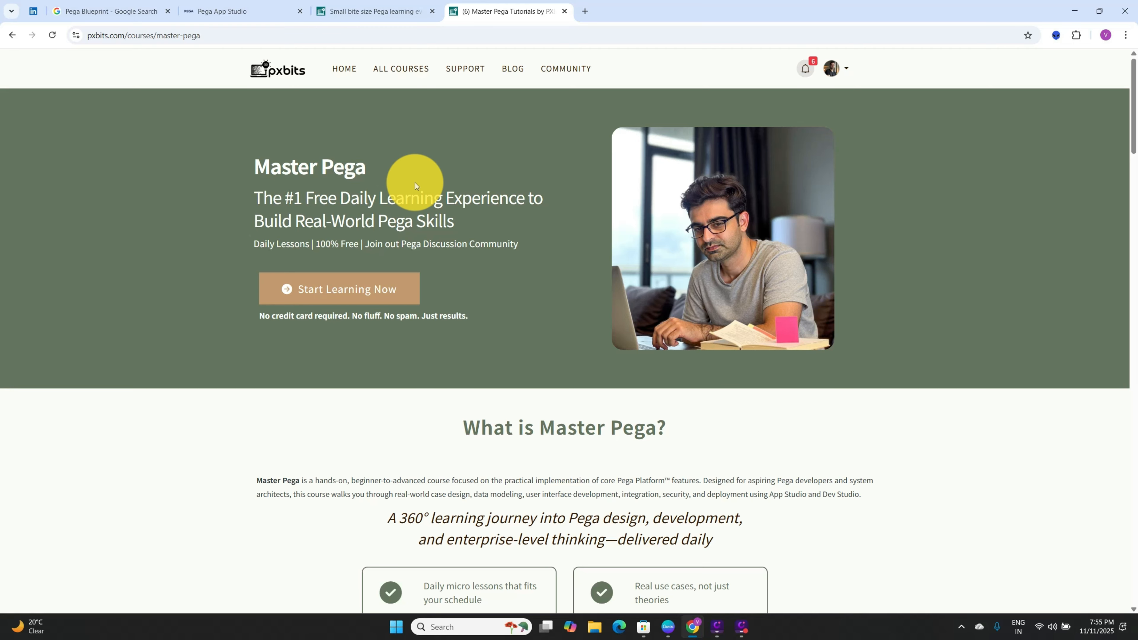
click(386, 12)
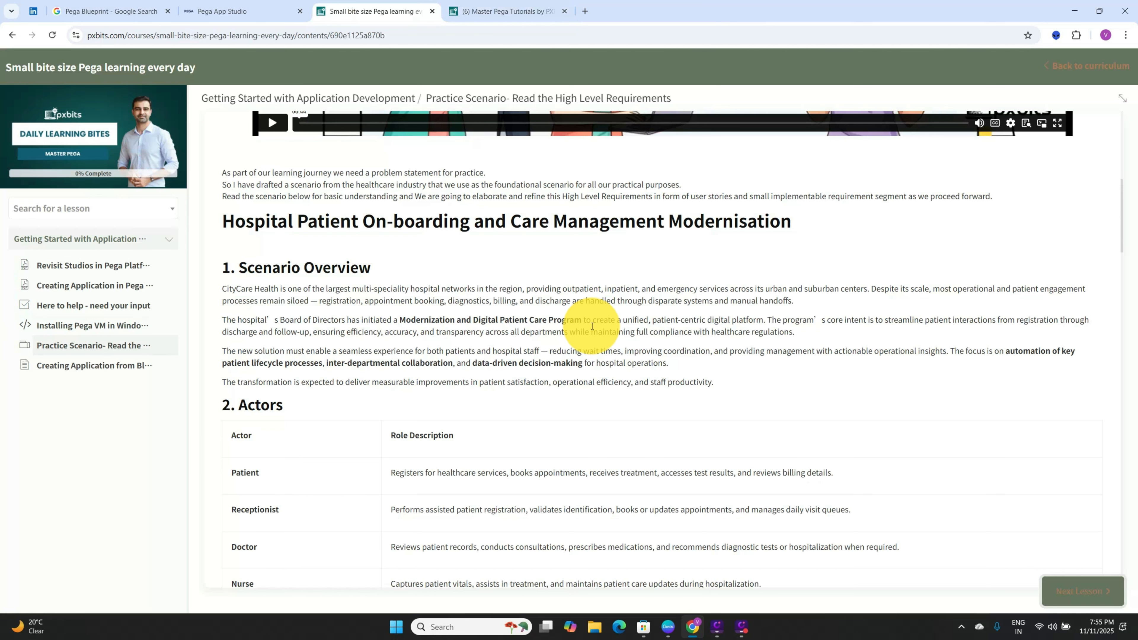
Step: Open the sponsored Pega GenAI Blueprint search result in a new browser tab and switch to it
click(117, 13)
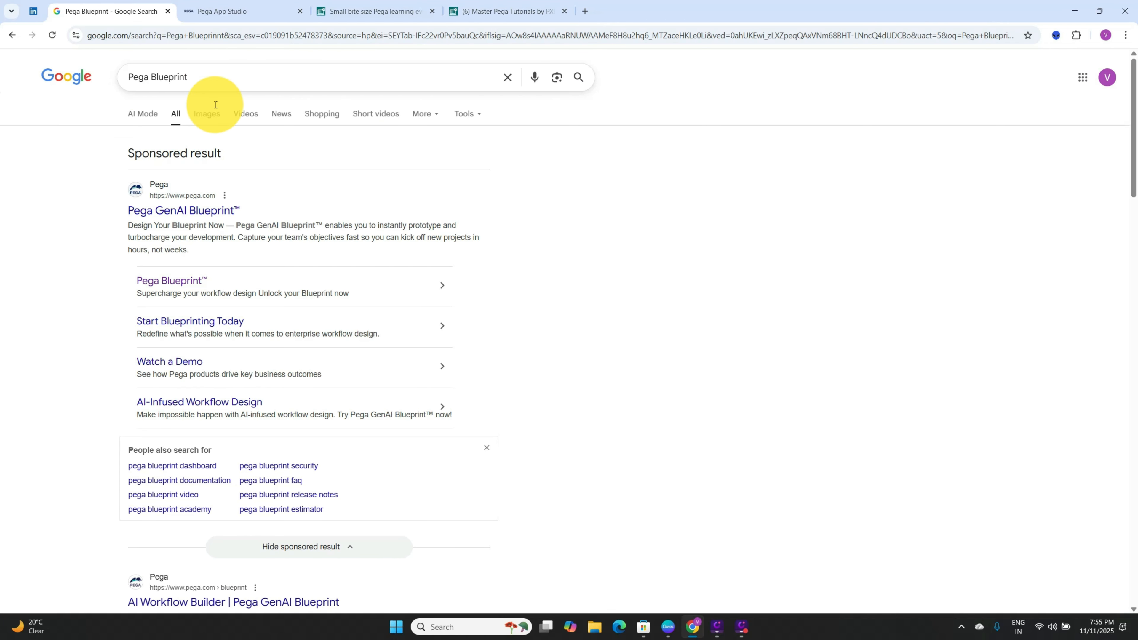
right_click(169, 211)
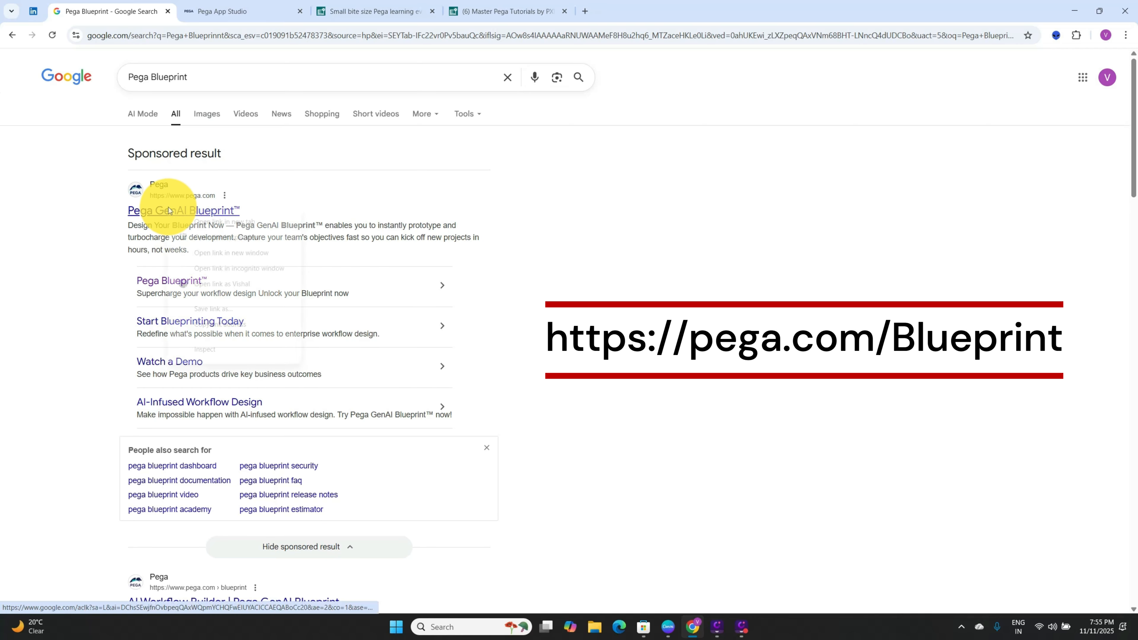
click(188, 223)
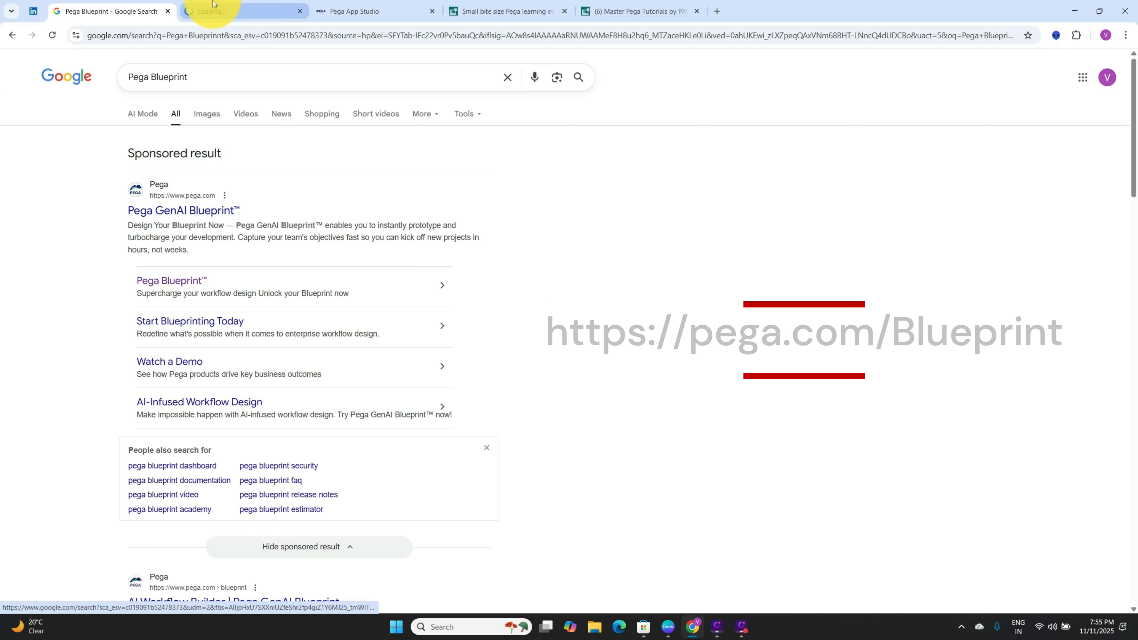
click(237, 17)
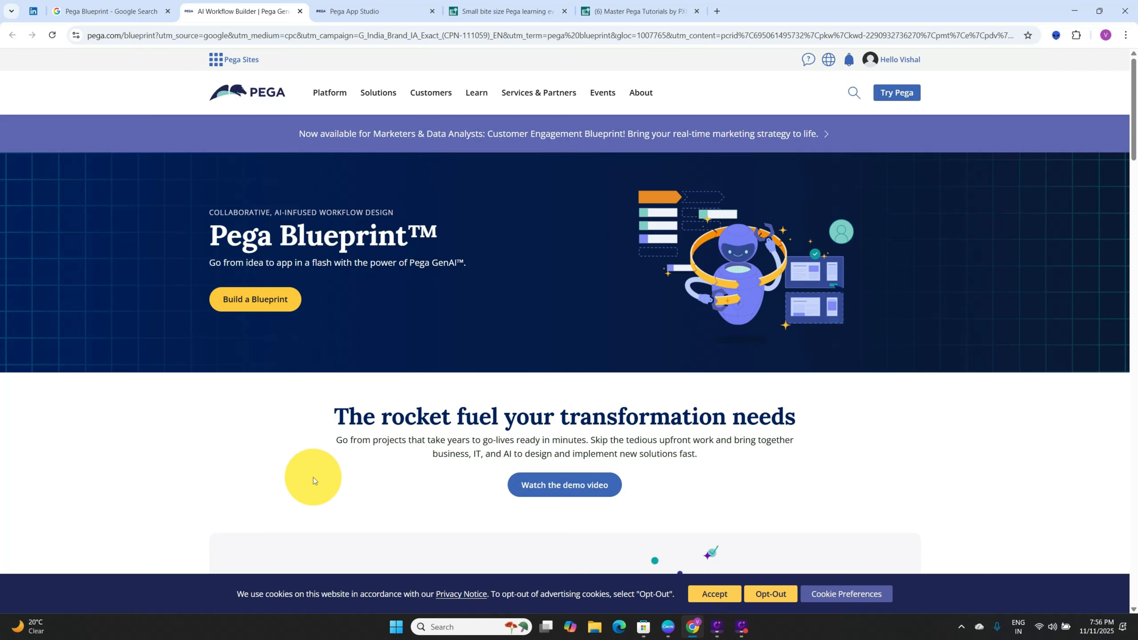
Step: Start a new application blueprint and accept the Pega GenAI Blueprint agreement
click(249, 313)
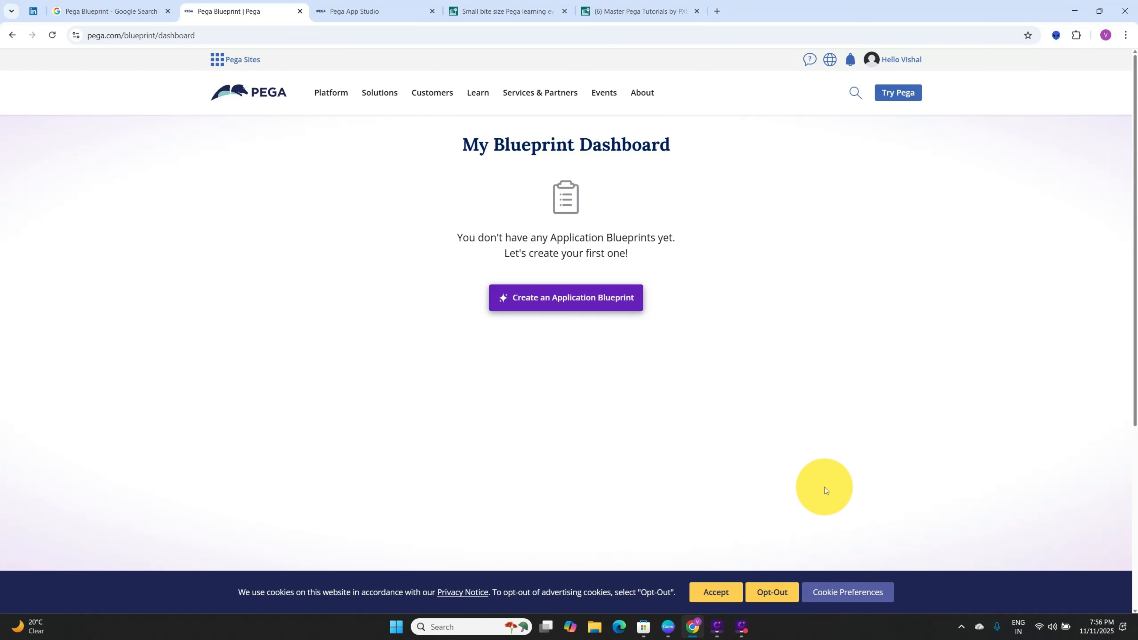
click(601, 304)
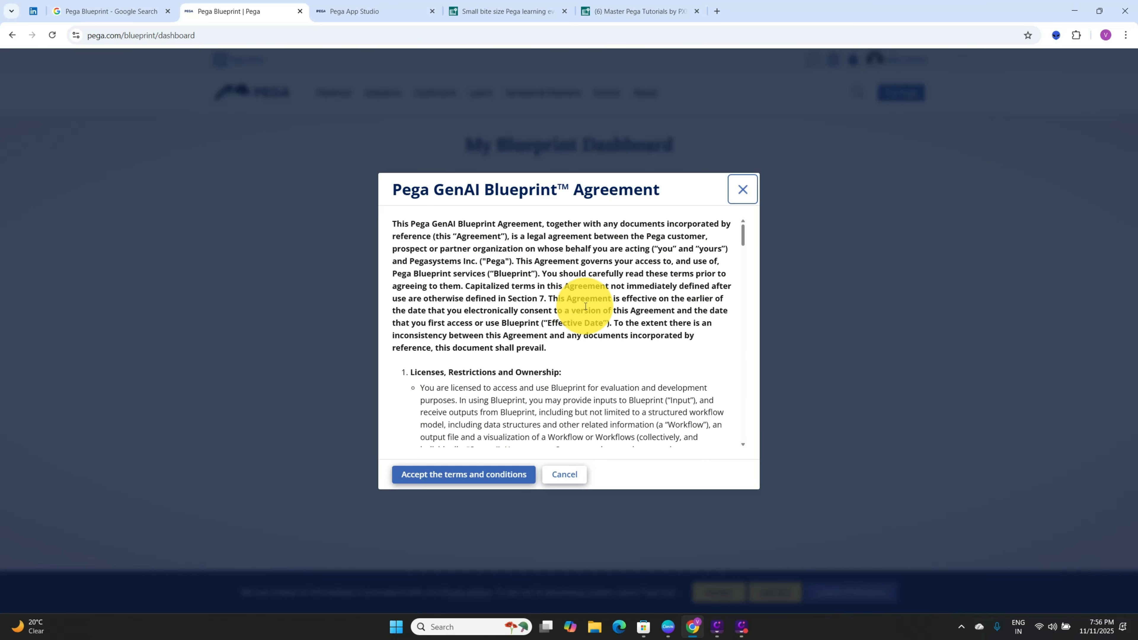
click(494, 476)
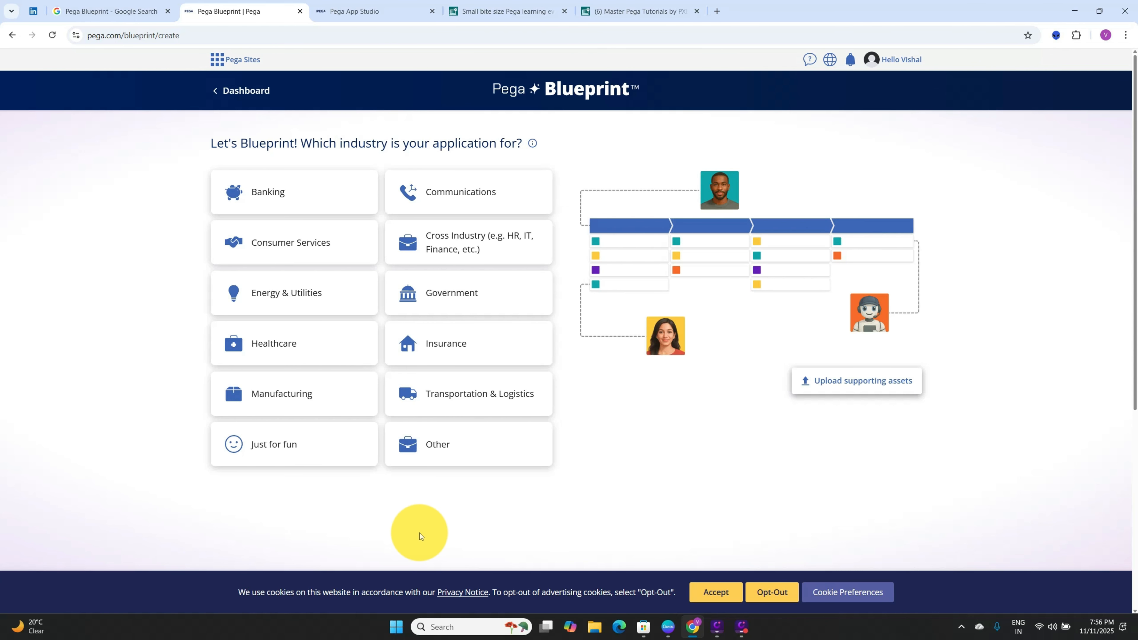
Step: Choose Healthcare as the industry and upload CityCare Scenario.txt from the Desktop as a requirements document
click(298, 344)
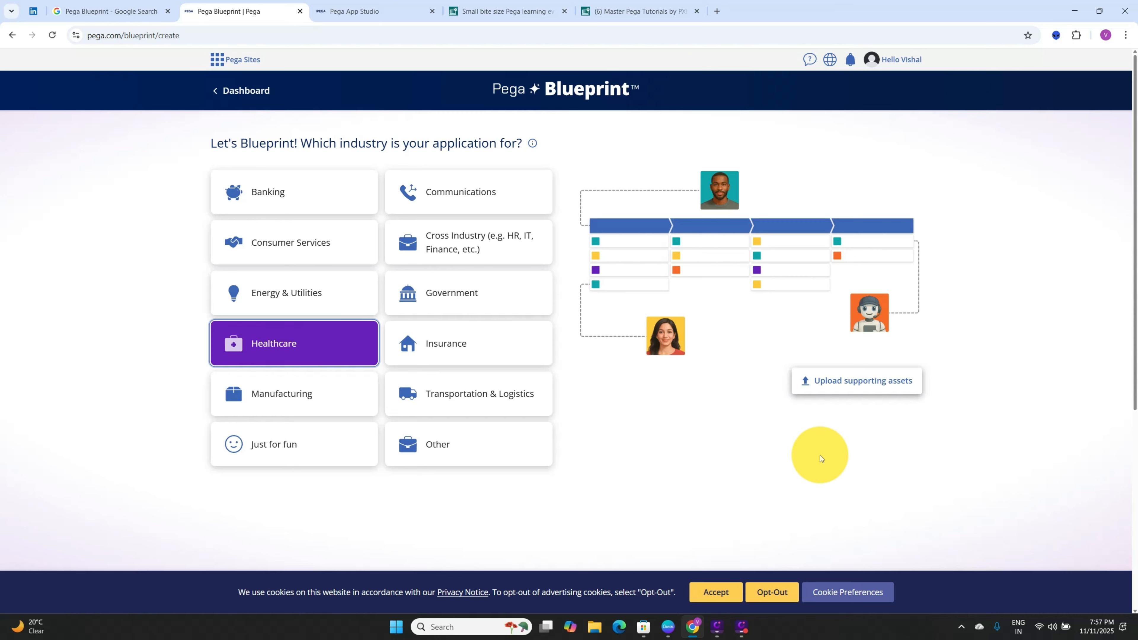
click(864, 386)
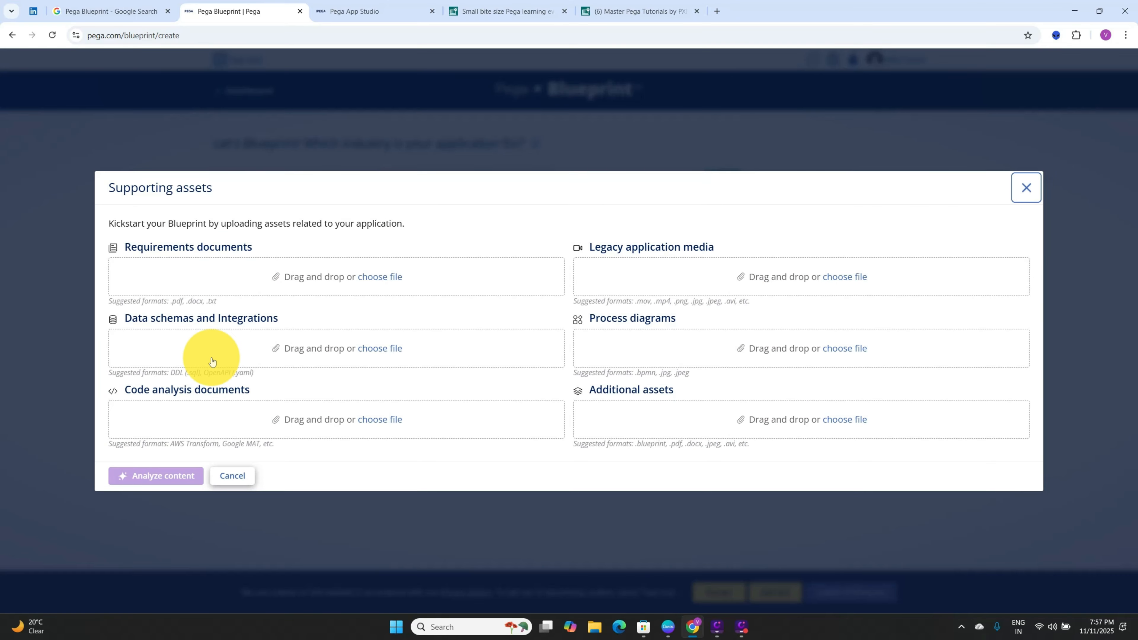
click(376, 277)
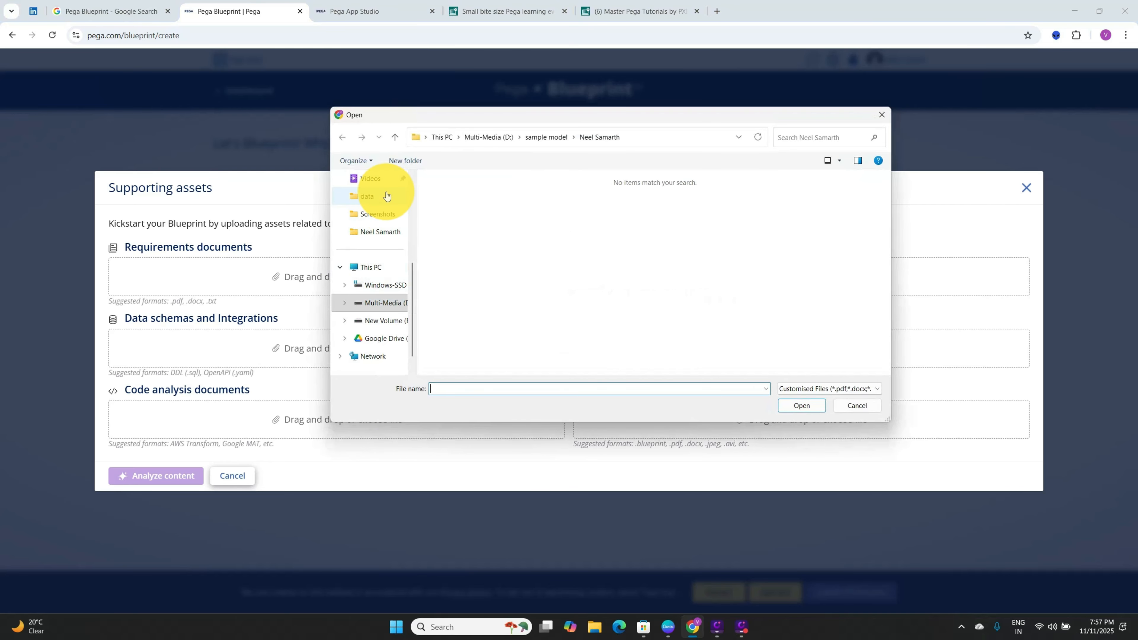
scroll(388, 188, up, 2)
scroll(388, 188, up, 1)
click(376, 253)
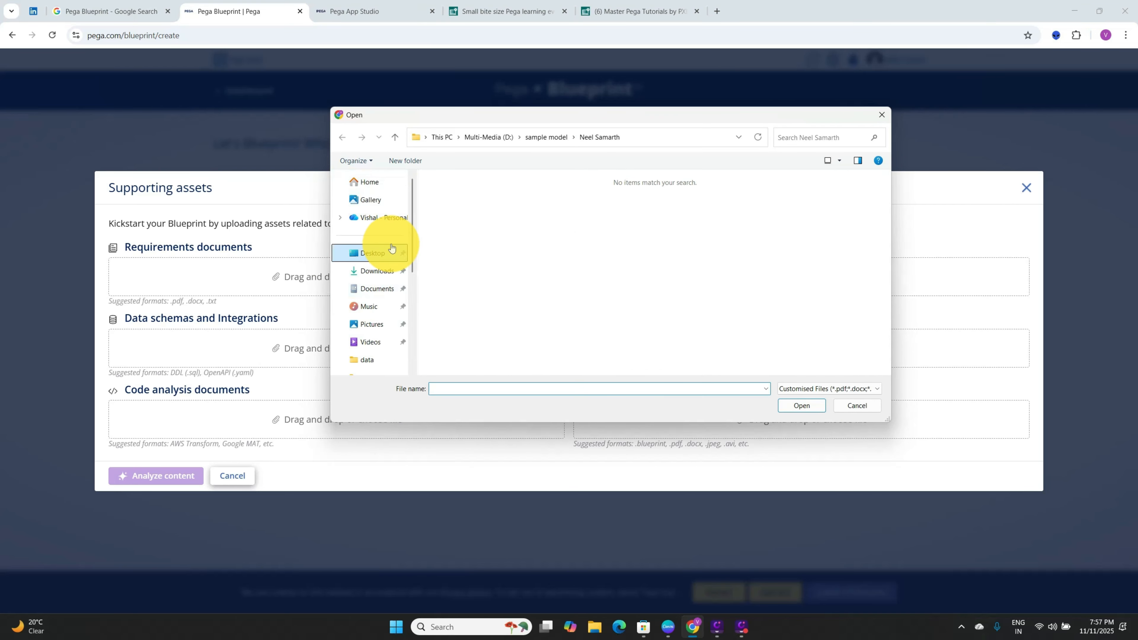
double_click(469, 202)
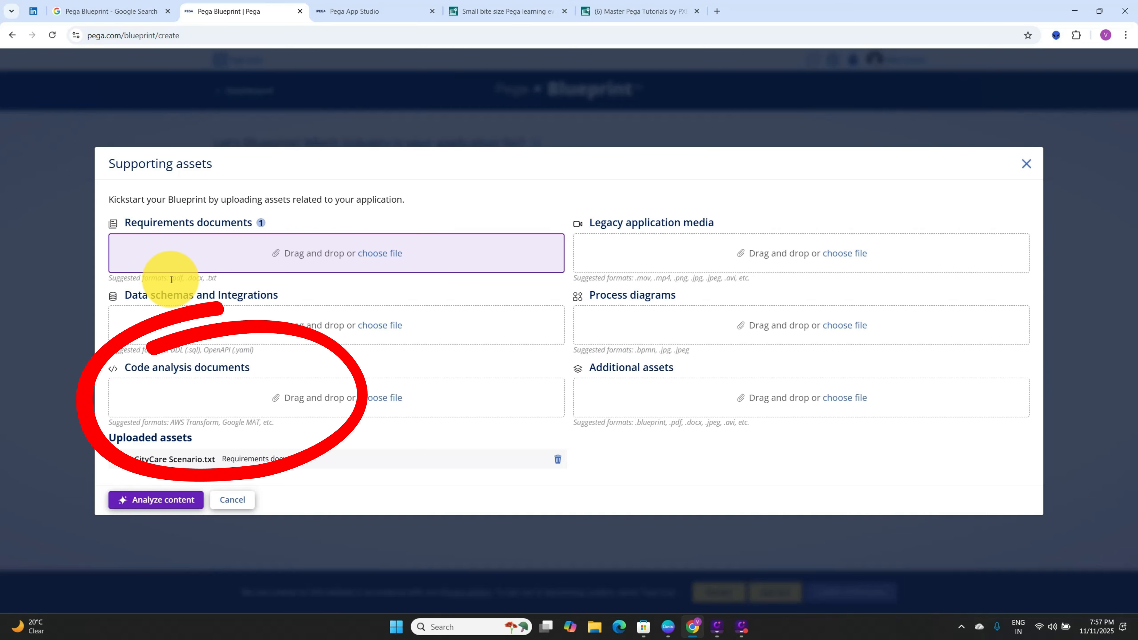
Step: Examine the suggested file formats for each supporting asset category, from requirements documents to process diagrams
drag(170, 279, 233, 278)
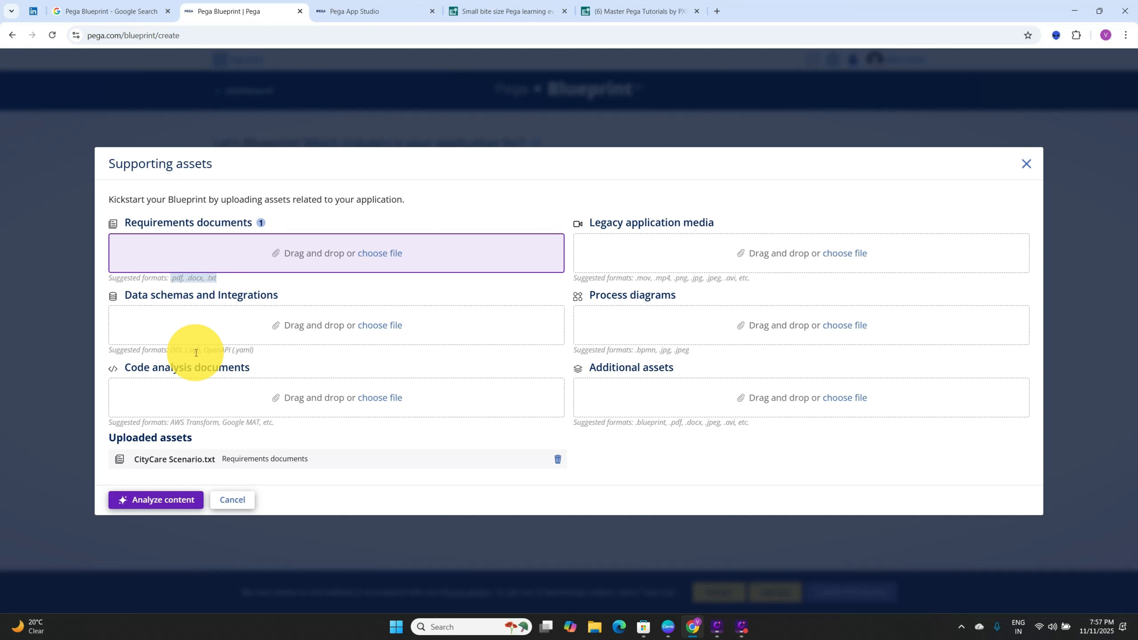
drag(198, 350, 170, 347)
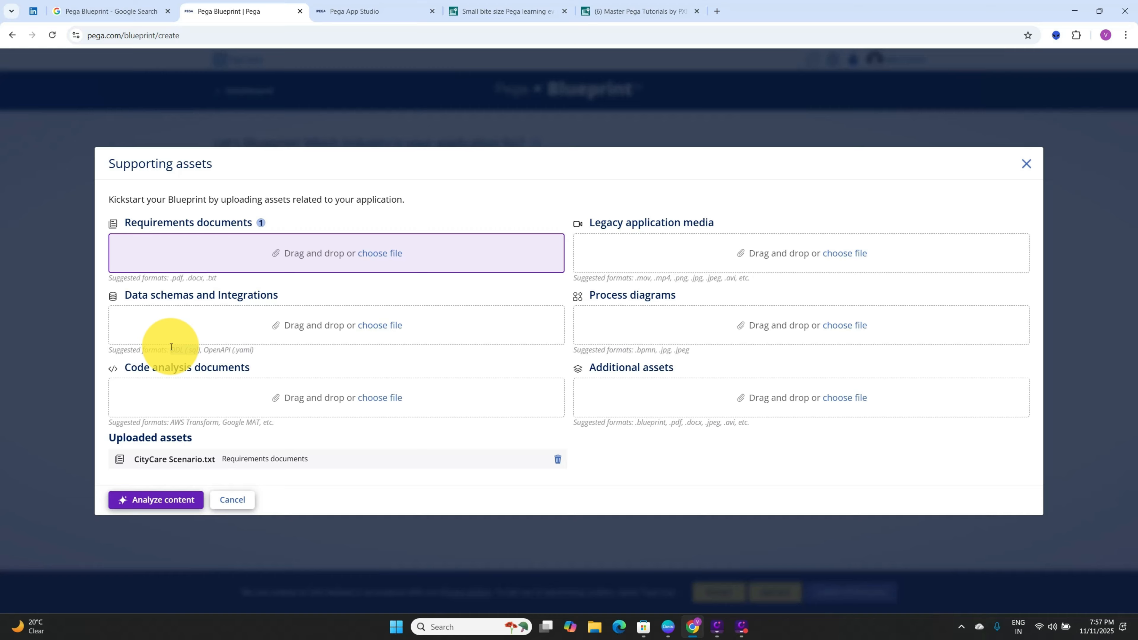
drag(171, 347, 225, 352)
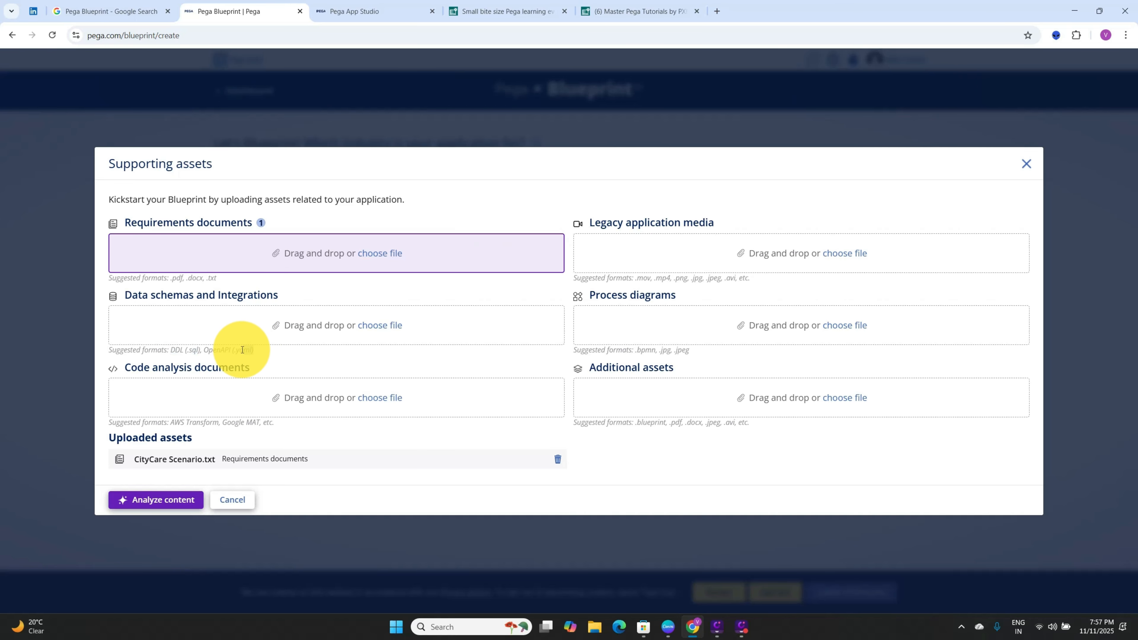
key(Escape)
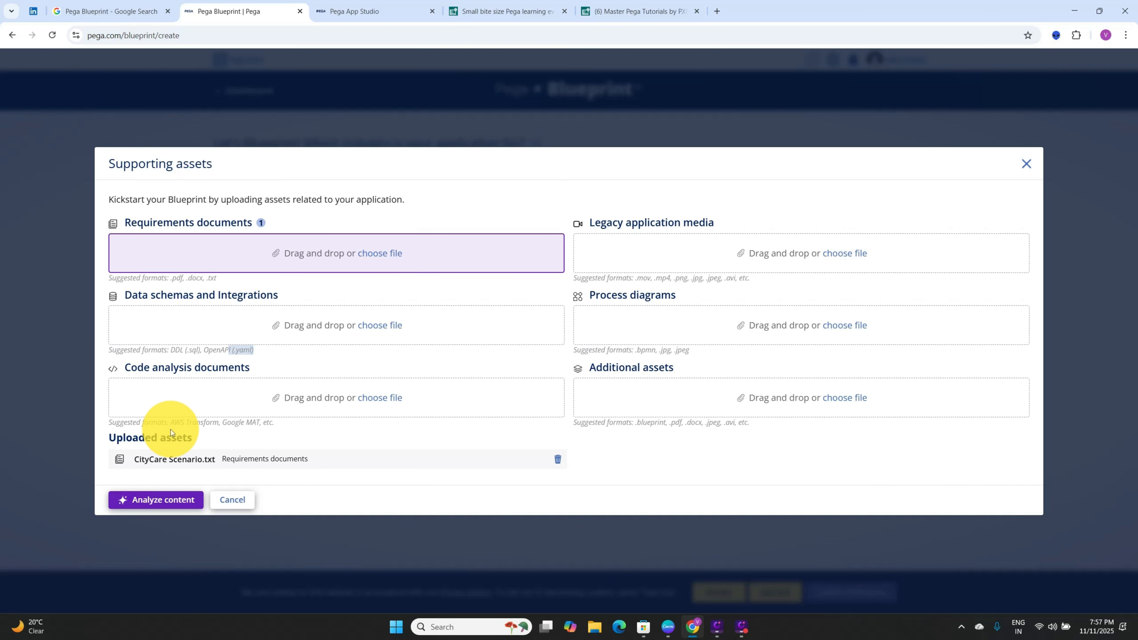
drag(167, 423, 274, 426)
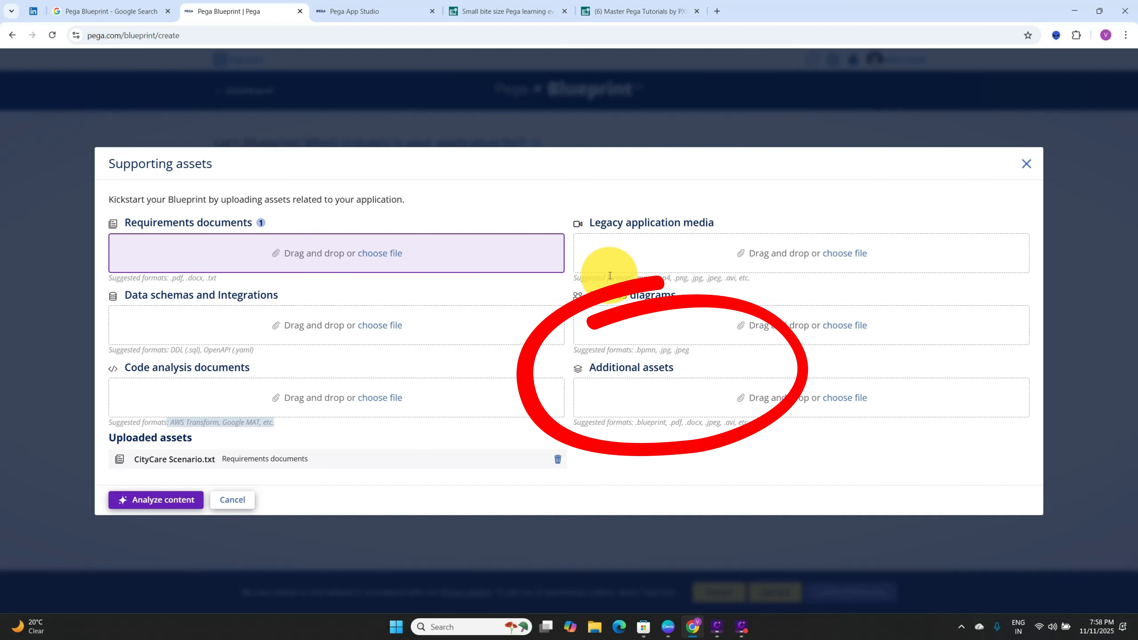
drag(609, 276, 749, 278)
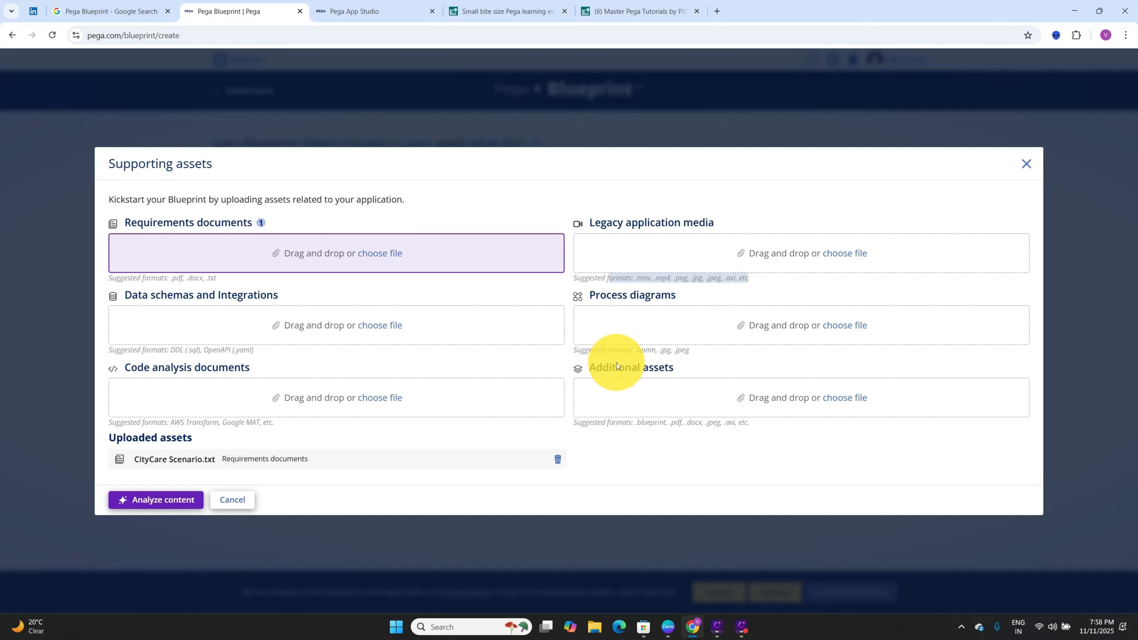
drag(622, 351, 696, 352)
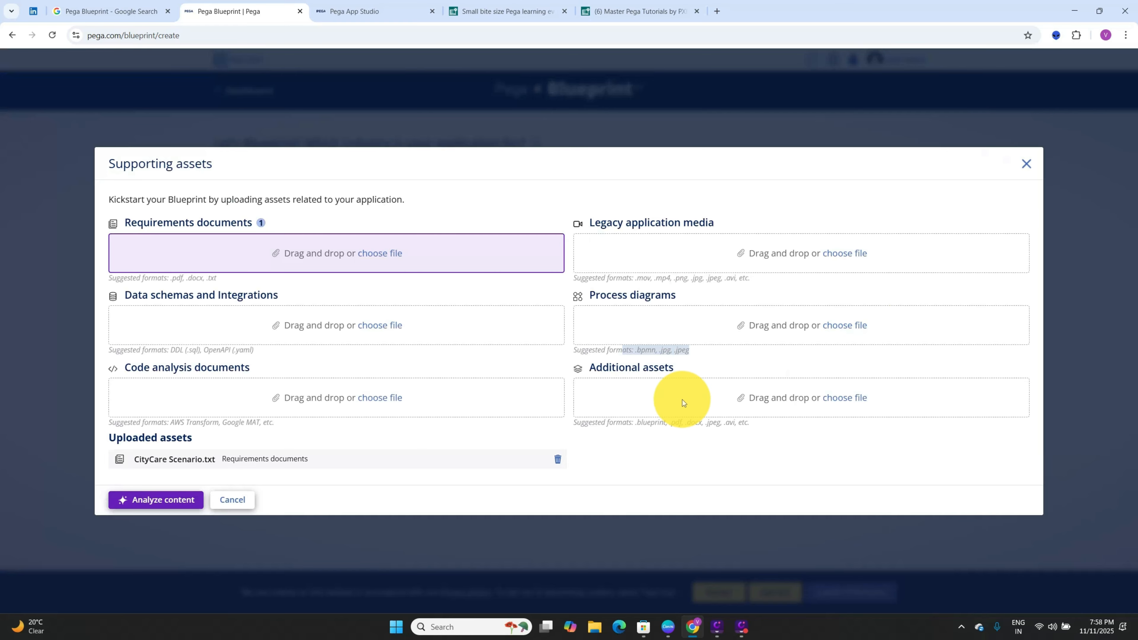
click(638, 453)
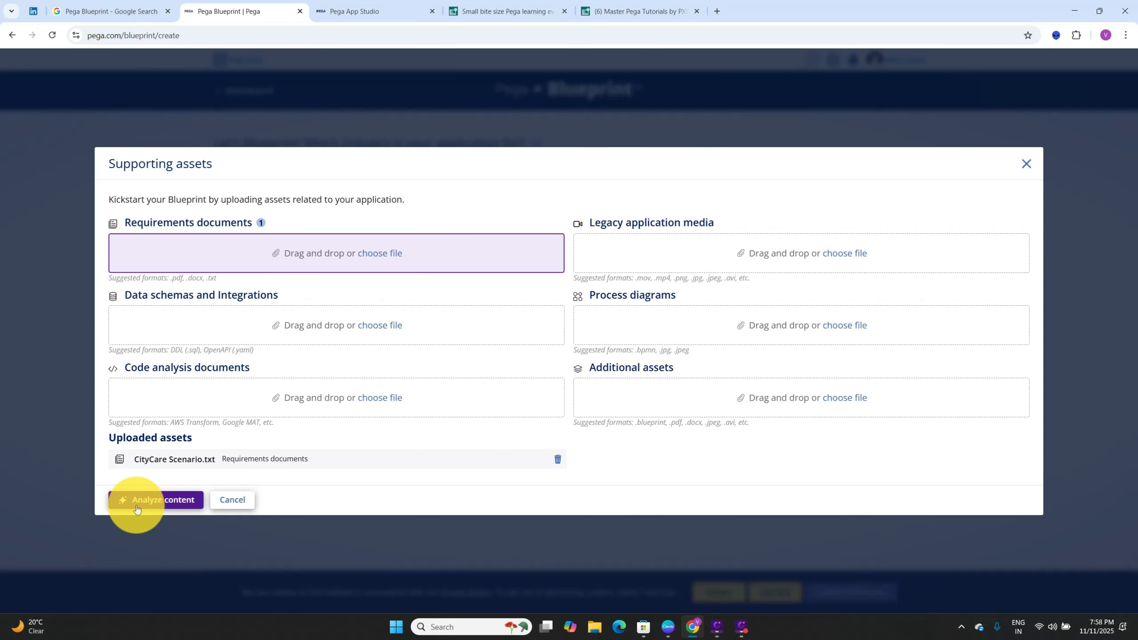
Step: Analyze the uploaded scenario content, close the supporting assets and continue to the sub-industry selection
click(137, 506)
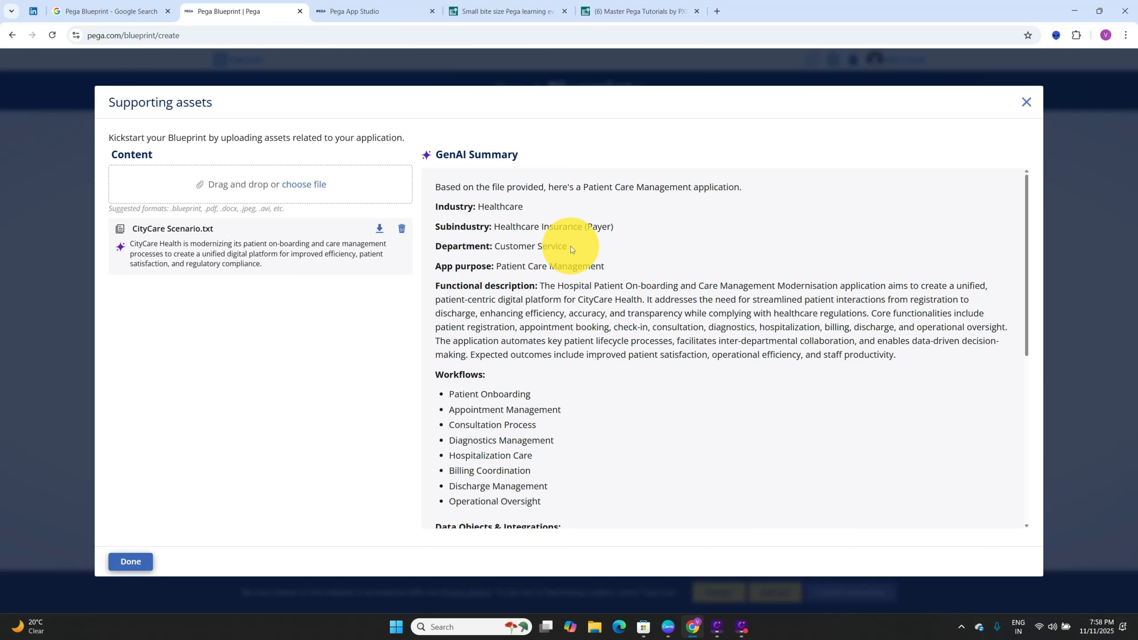
click(128, 561)
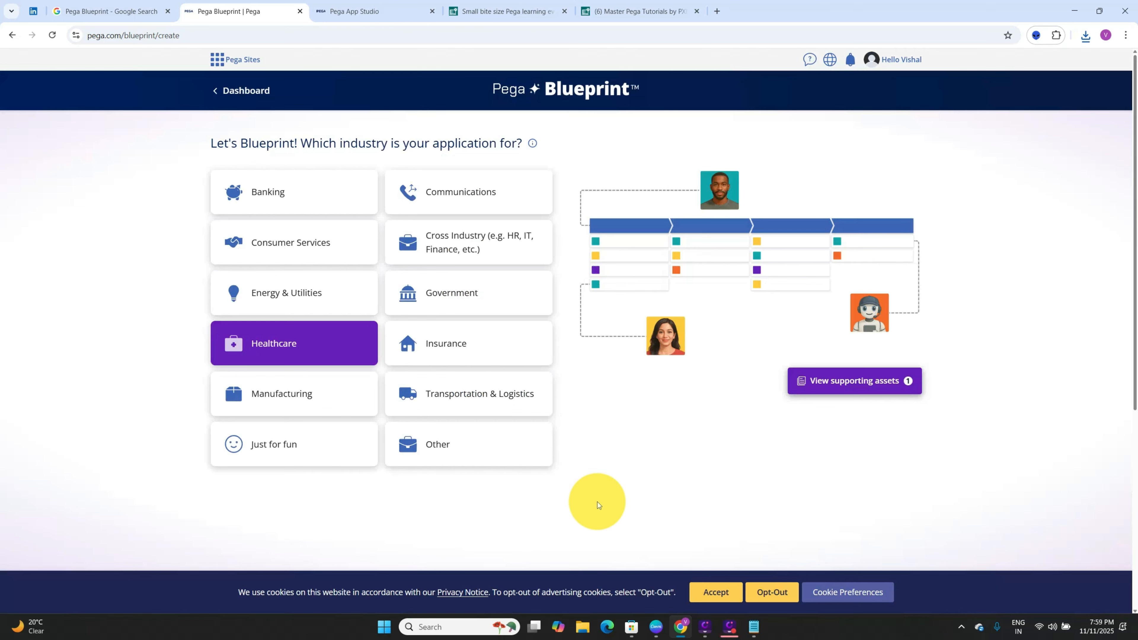
scroll(747, 457, down, 5)
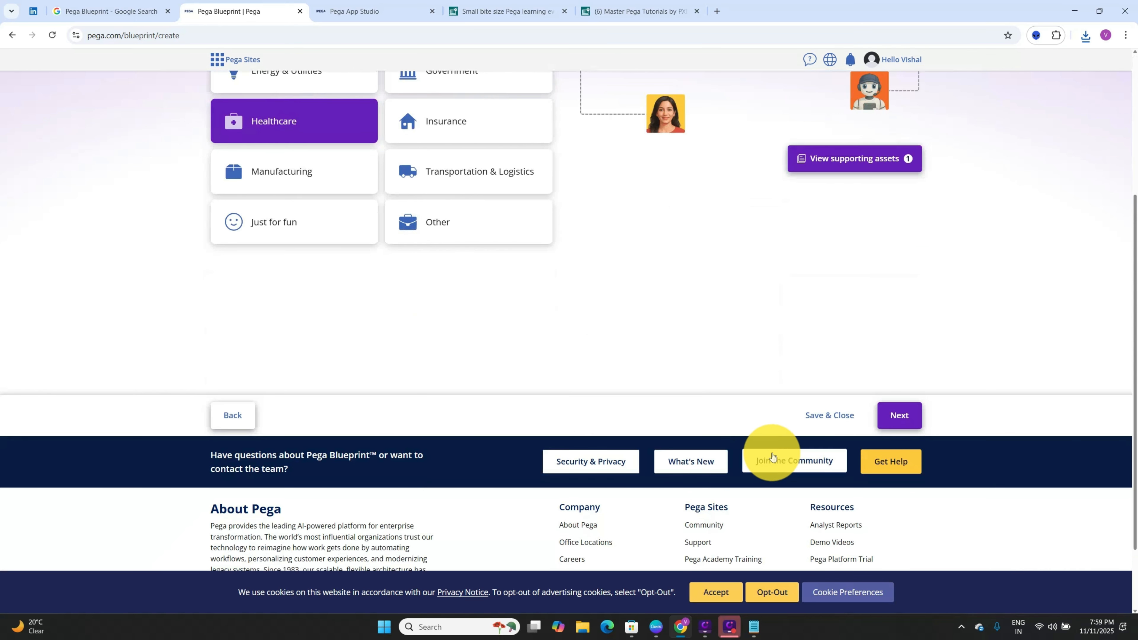
click(901, 414)
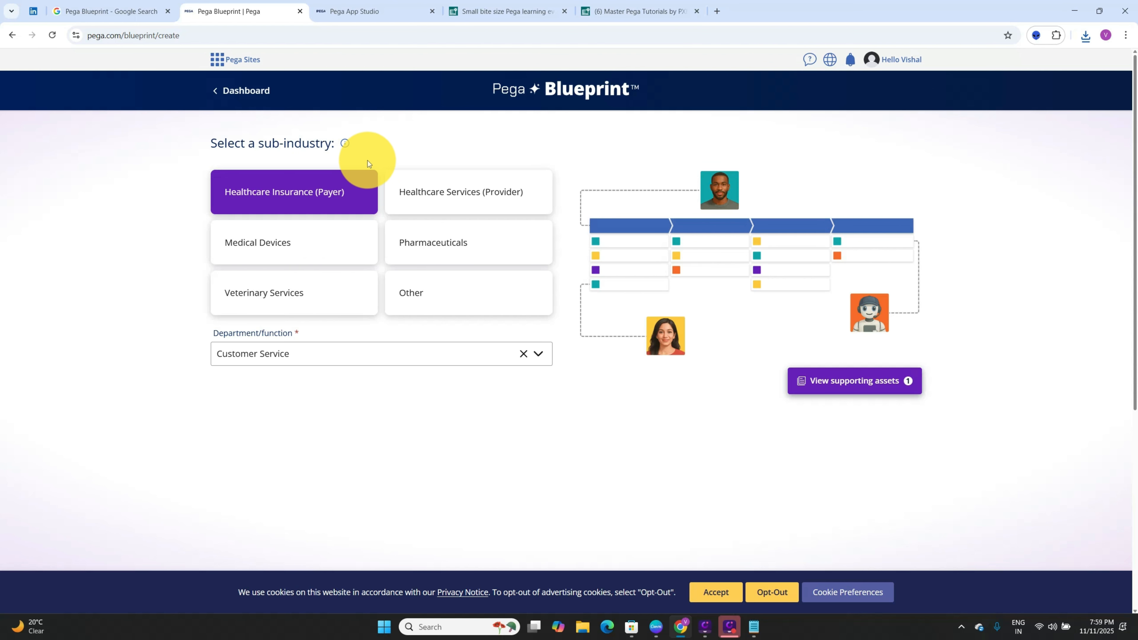
Step: Set the sub-industry to Healthcare Services (Provider) and continue to the application details
click(485, 210)
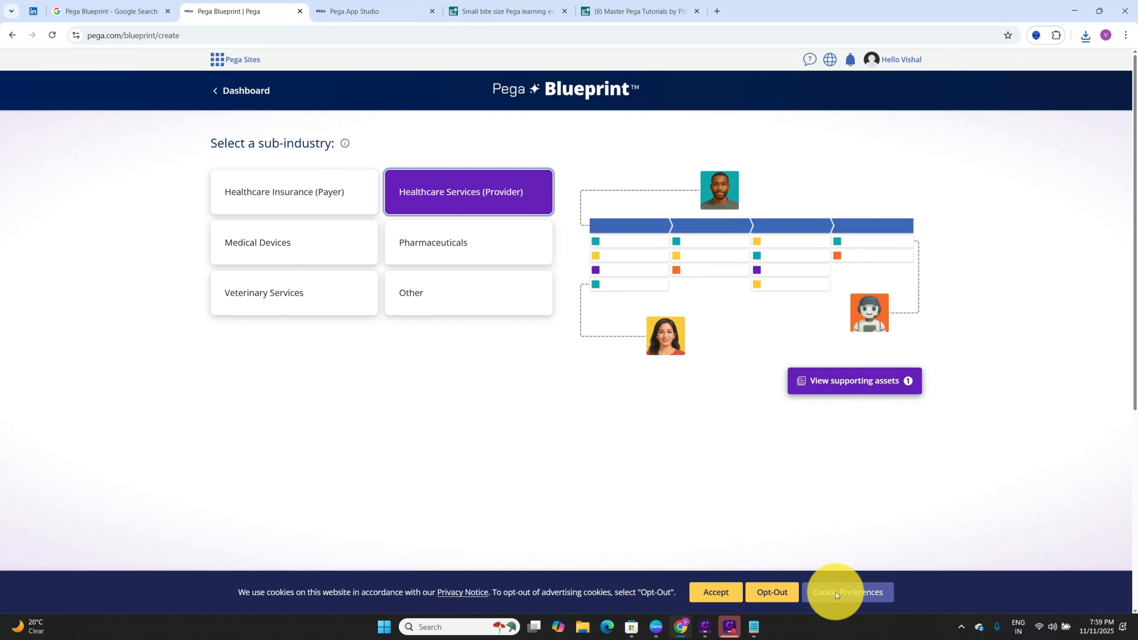
scroll(847, 399, down, 3)
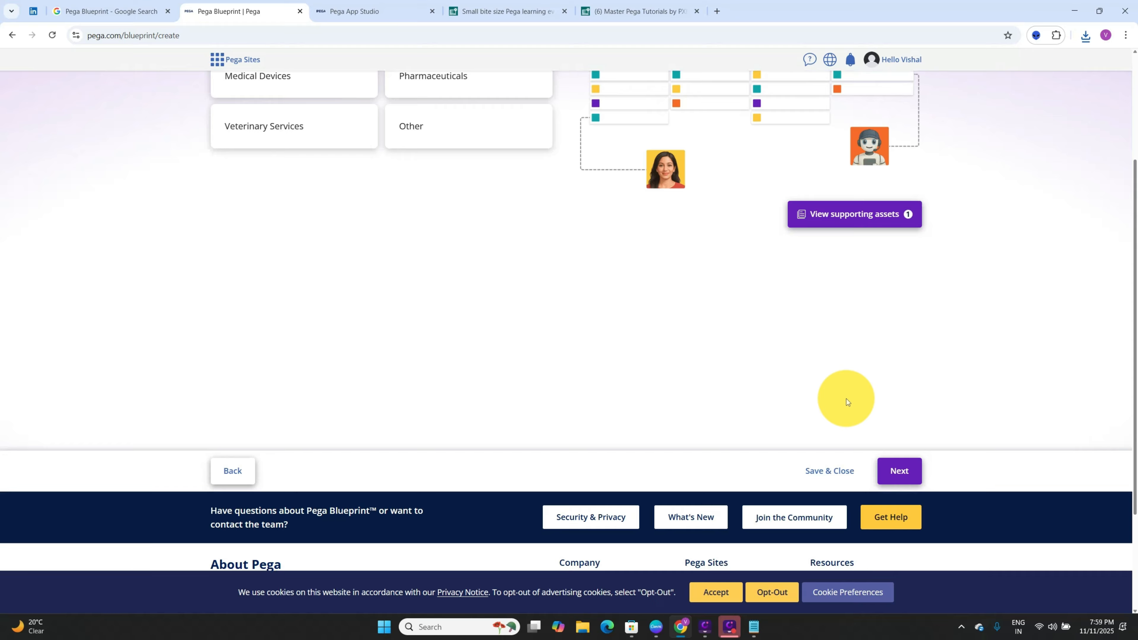
click(900, 471)
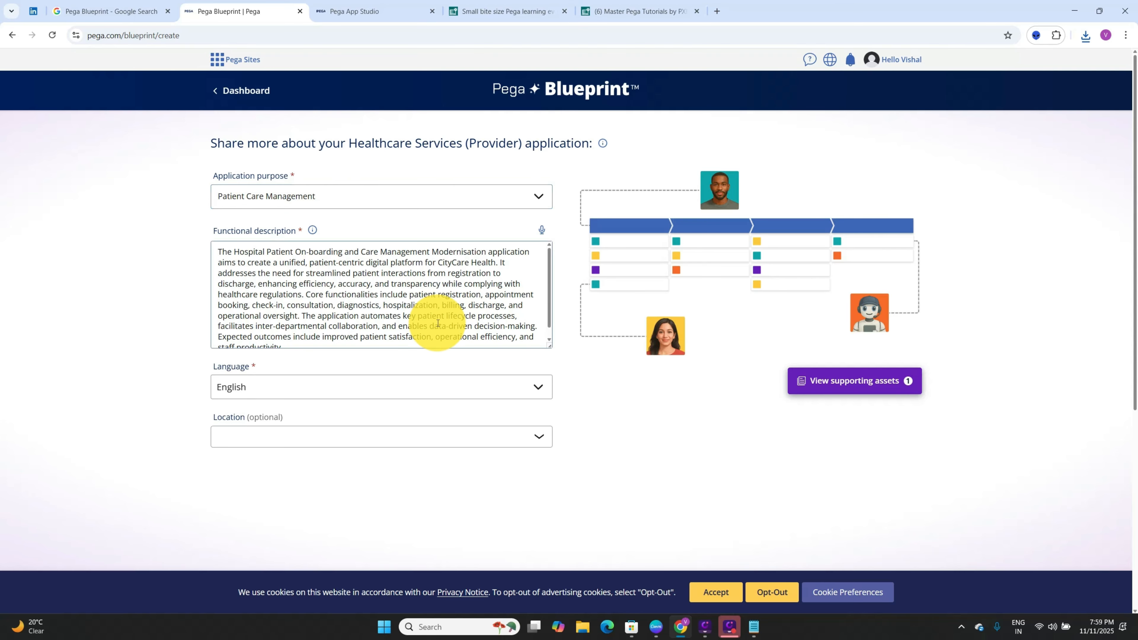
Step: Read the generated functional description and the guidance on describing the application's purpose
scroll(487, 313, down, 1)
scroll(487, 314, up, 1)
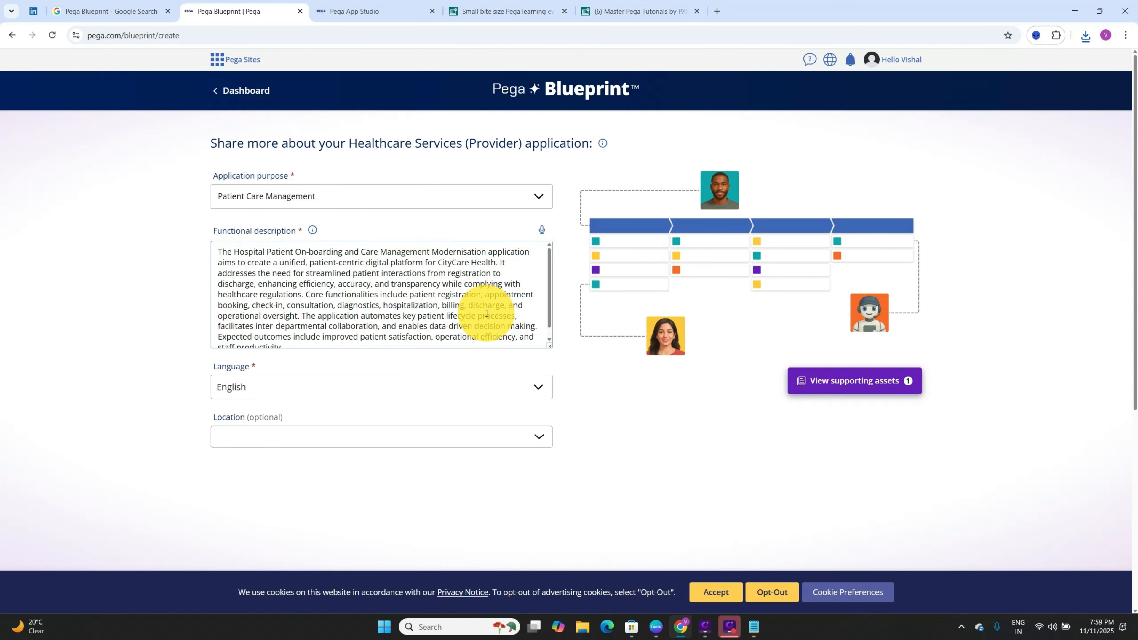
scroll(487, 313, down, 1)
scroll(486, 314, up, 1)
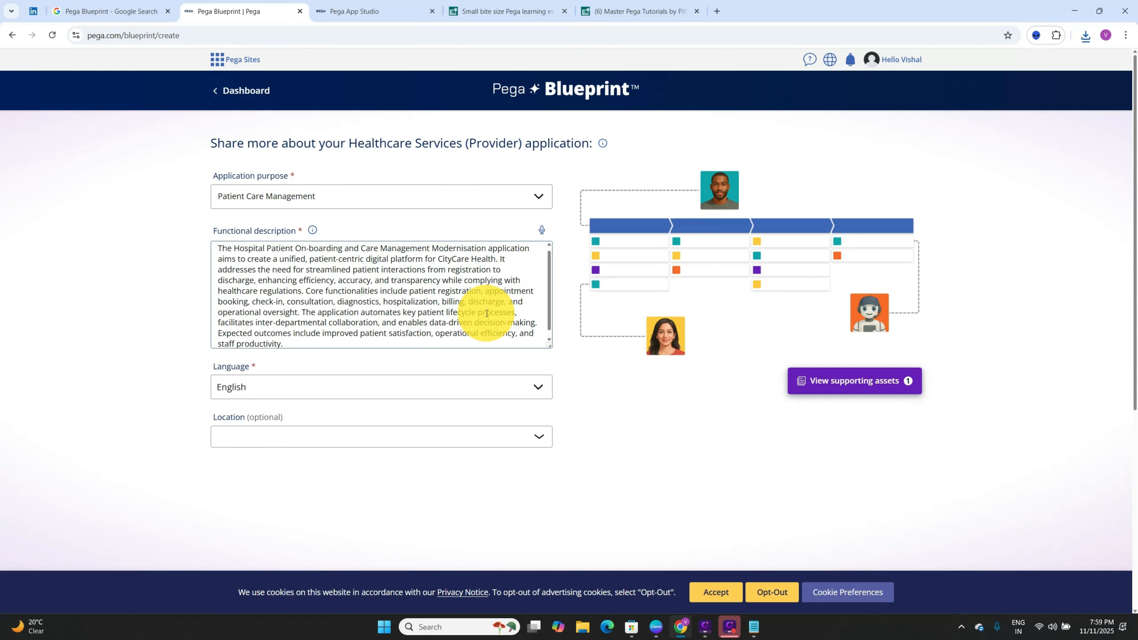
click(313, 231)
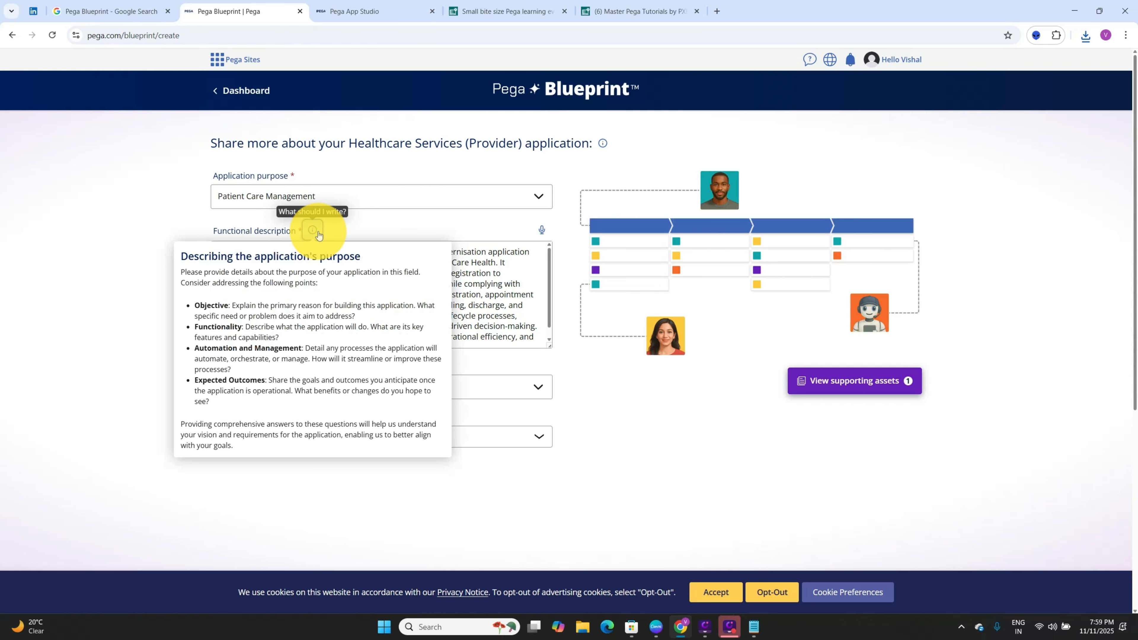
click(218, 311)
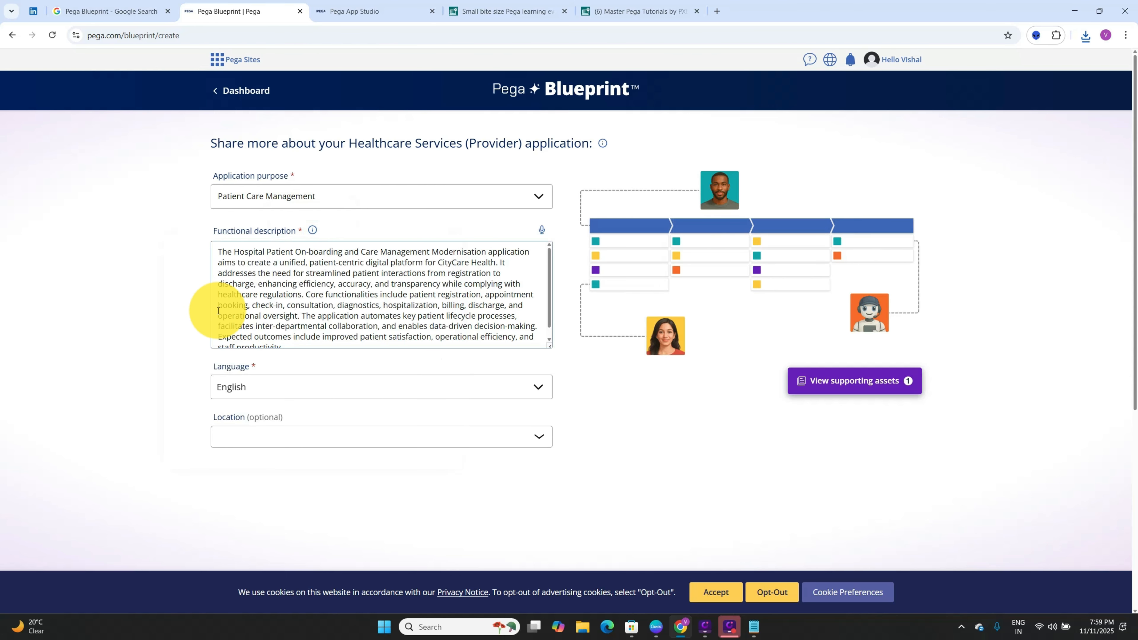
click(312, 231)
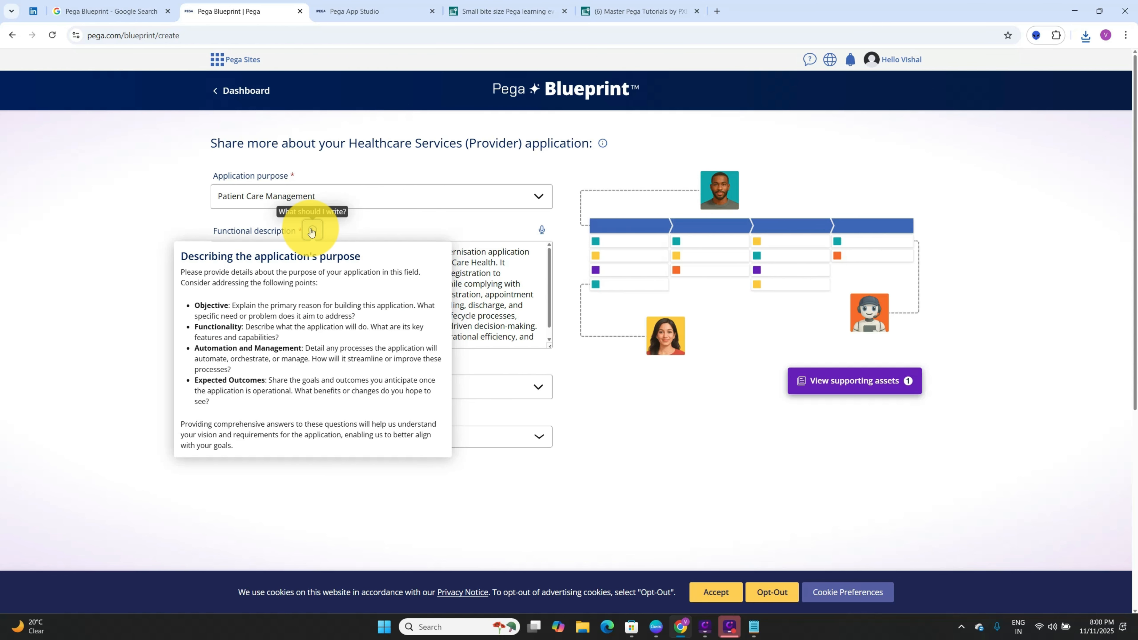
Step: Set the application's location to India and continue to the workflows
scroll(957, 474, down, 5)
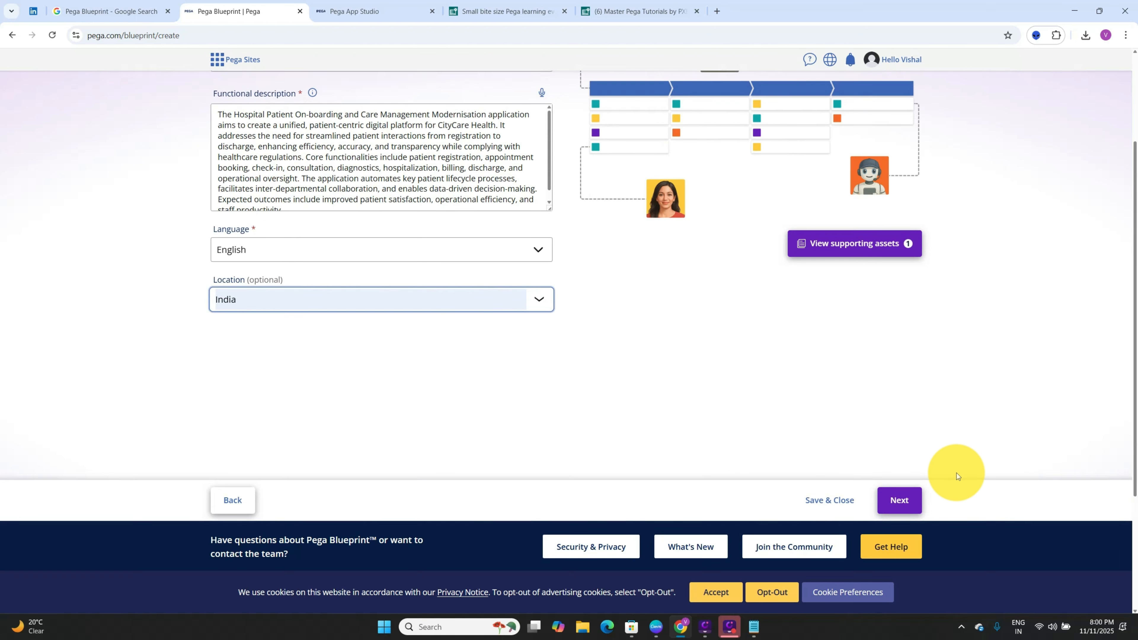
click(910, 415)
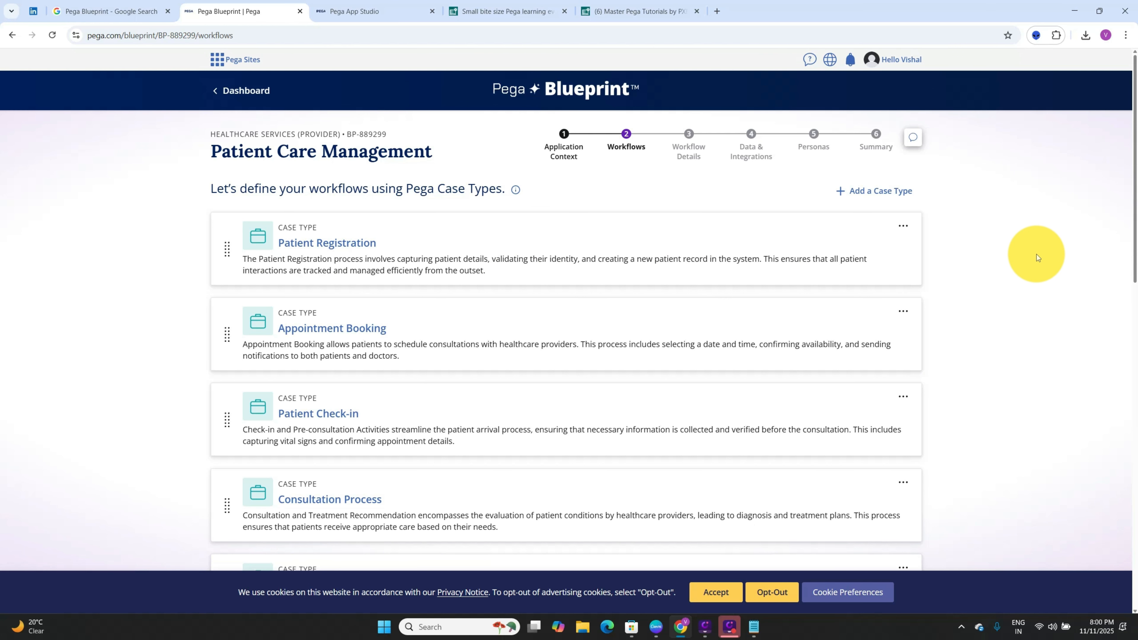
Step: Examine the generated case types and their descriptions, from Patient Registration through Operational Oversight
scroll(1037, 255, down, 6)
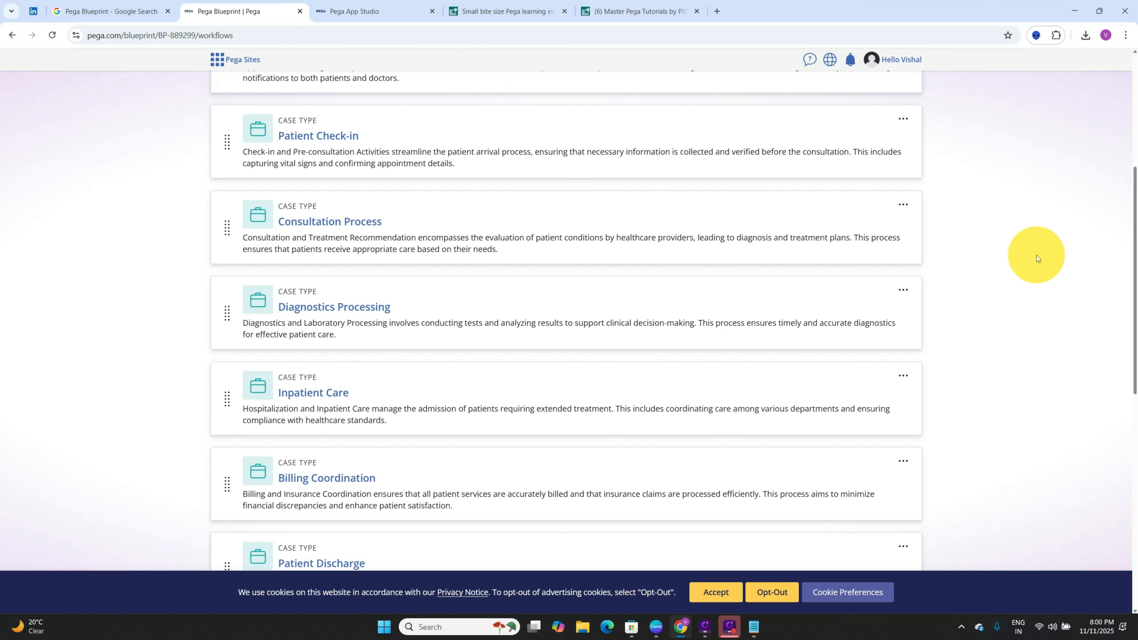
scroll(1037, 259, down, 1)
scroll(1037, 256, down, 6)
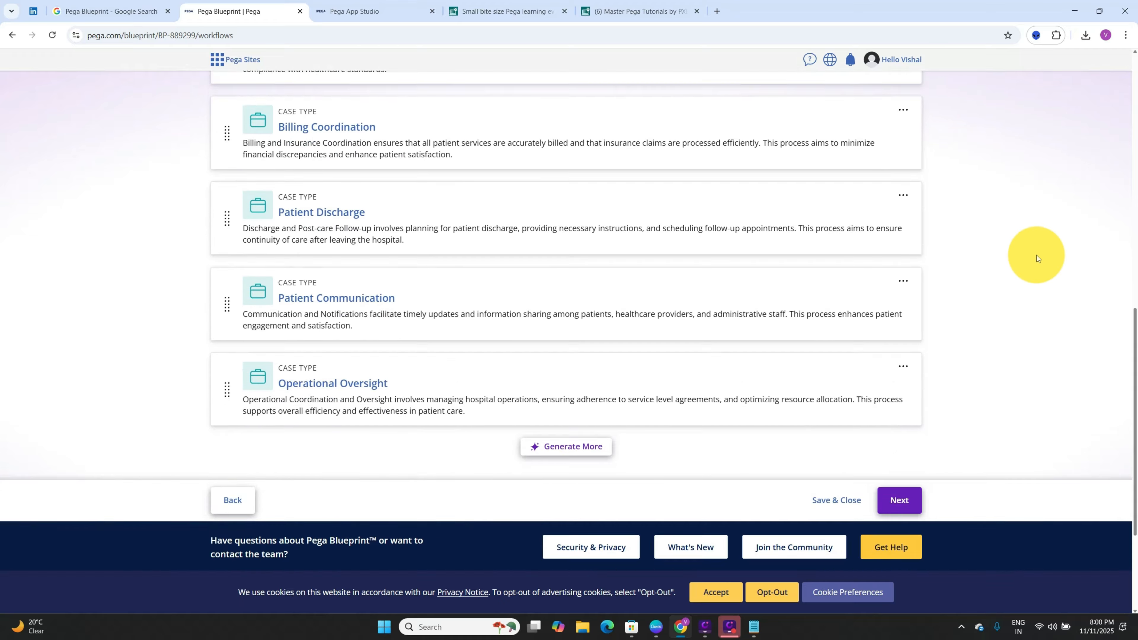
scroll(1037, 255, up, 2)
scroll(1037, 256, up, 12)
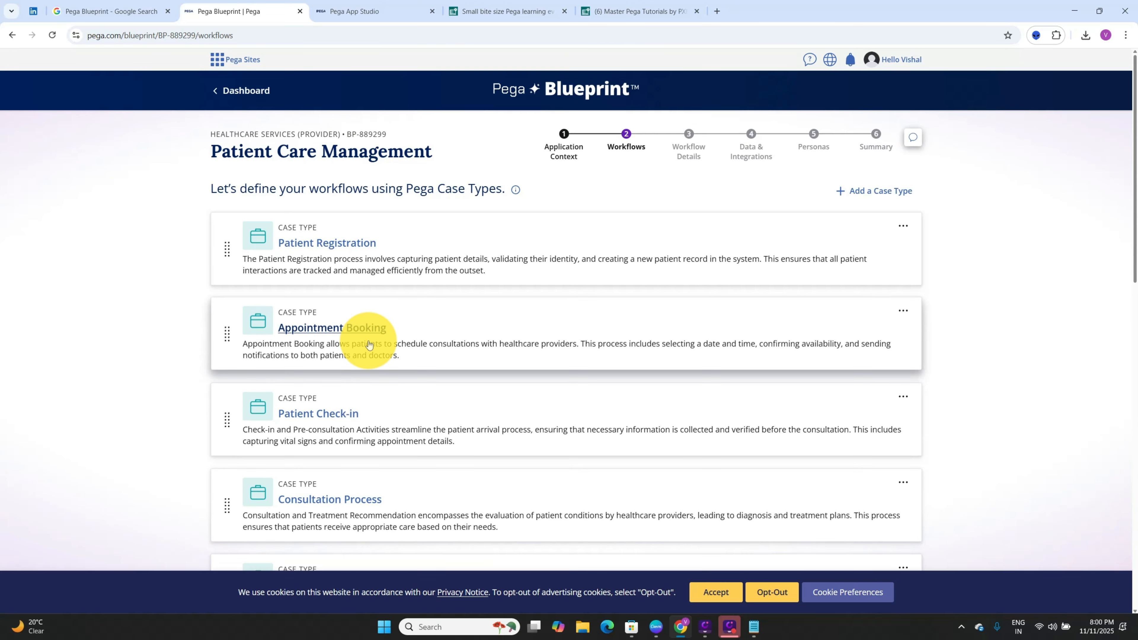
scroll(350, 422, down, 3)
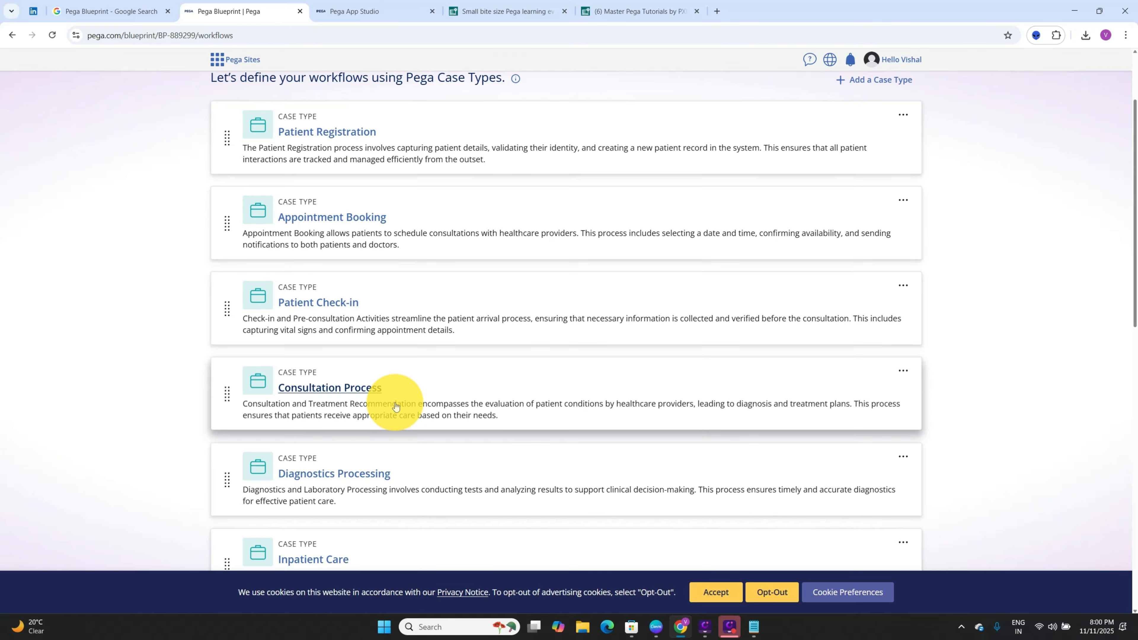
scroll(390, 427, down, 3)
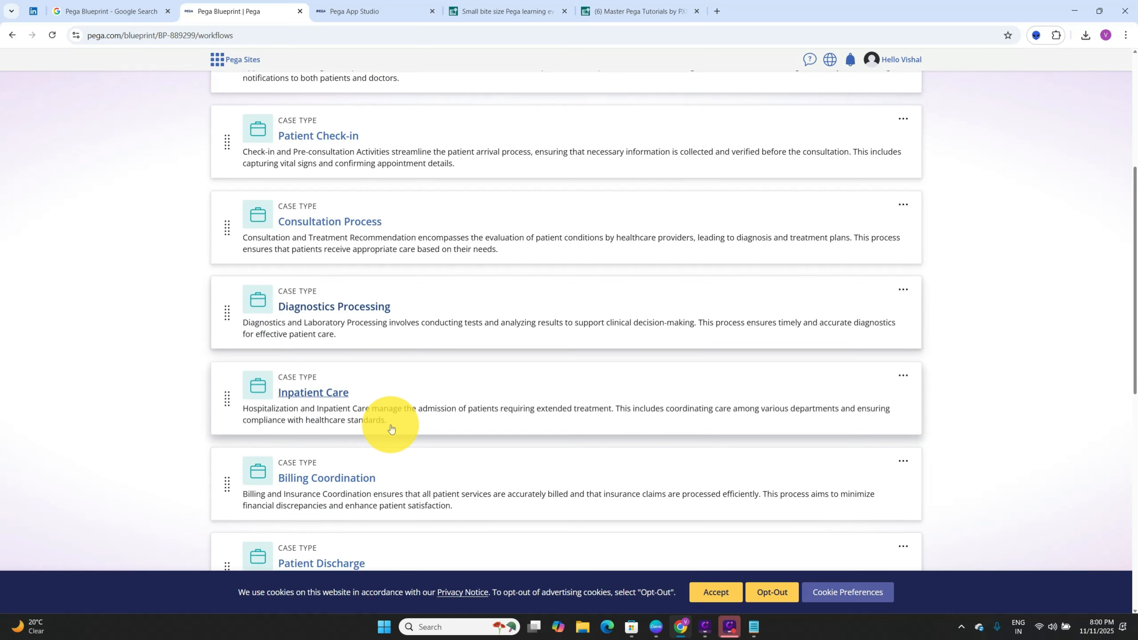
scroll(426, 417, down, 1)
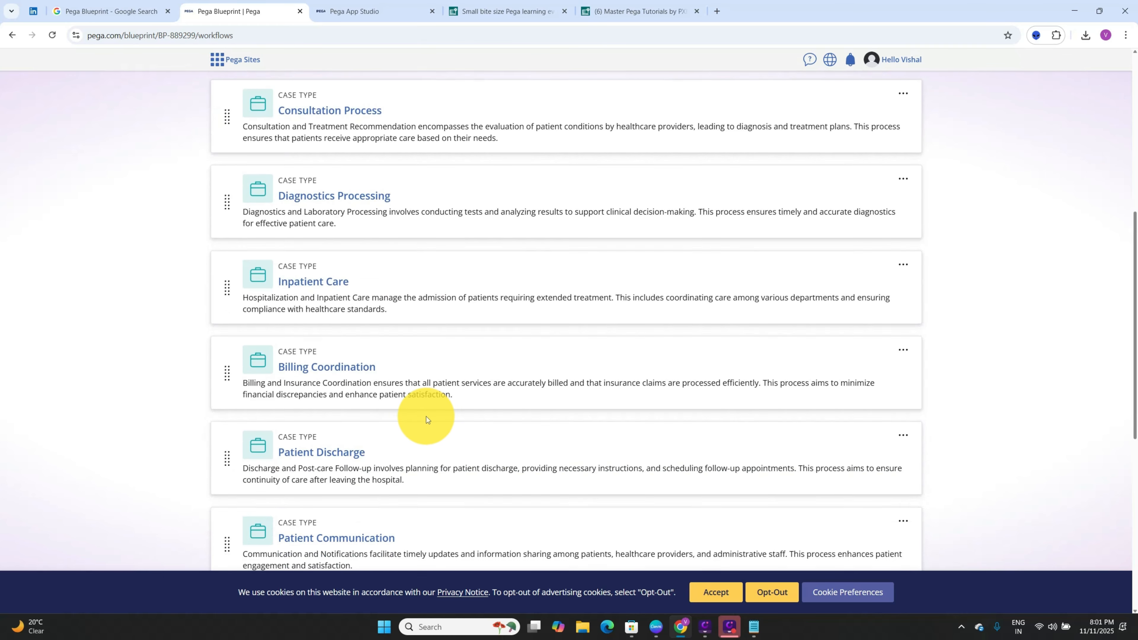
scroll(426, 417, down, 1)
scroll(460, 428, up, 8)
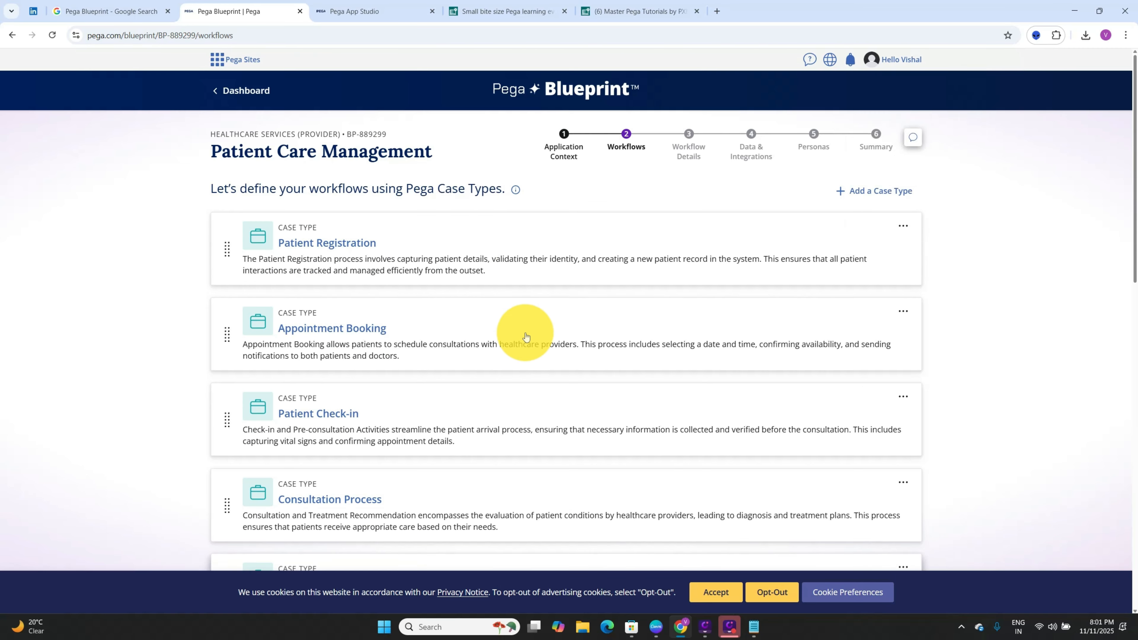
scroll(788, 309, down, 3)
scroll(816, 320, down, 8)
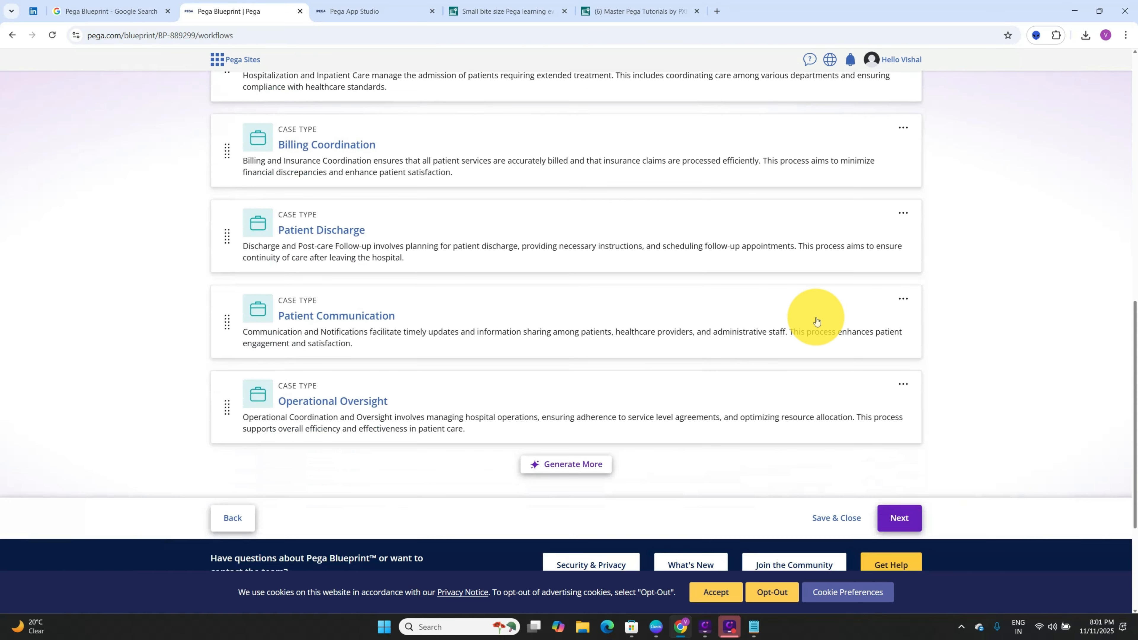
scroll(817, 321, up, 8)
scroll(816, 321, up, 6)
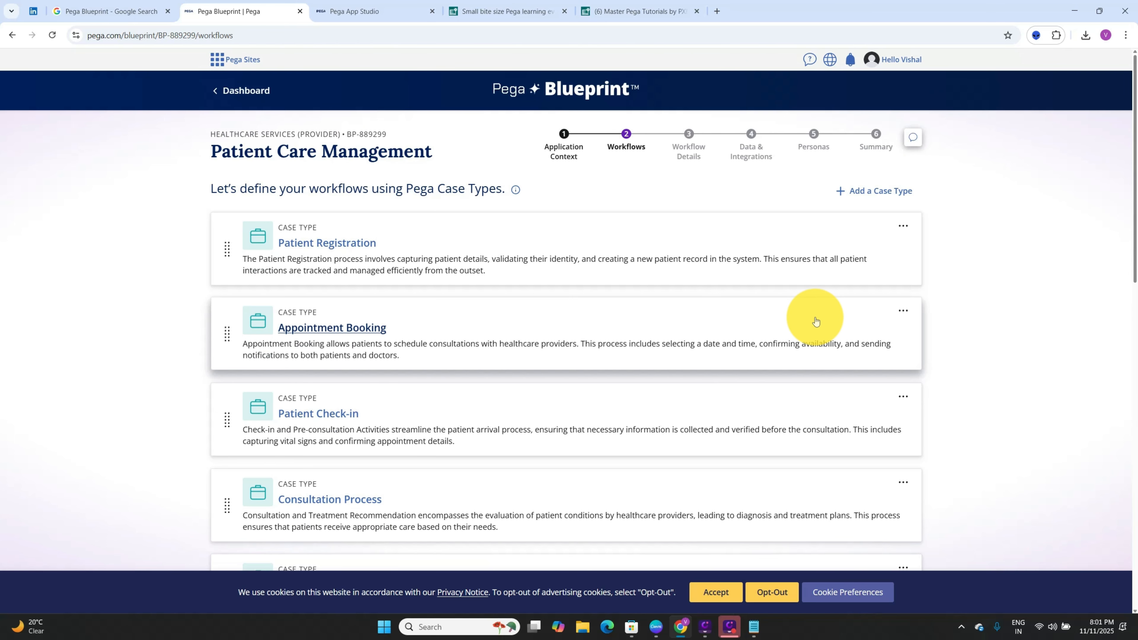
scroll(815, 319, down, 5)
scroll(816, 317, up, 5)
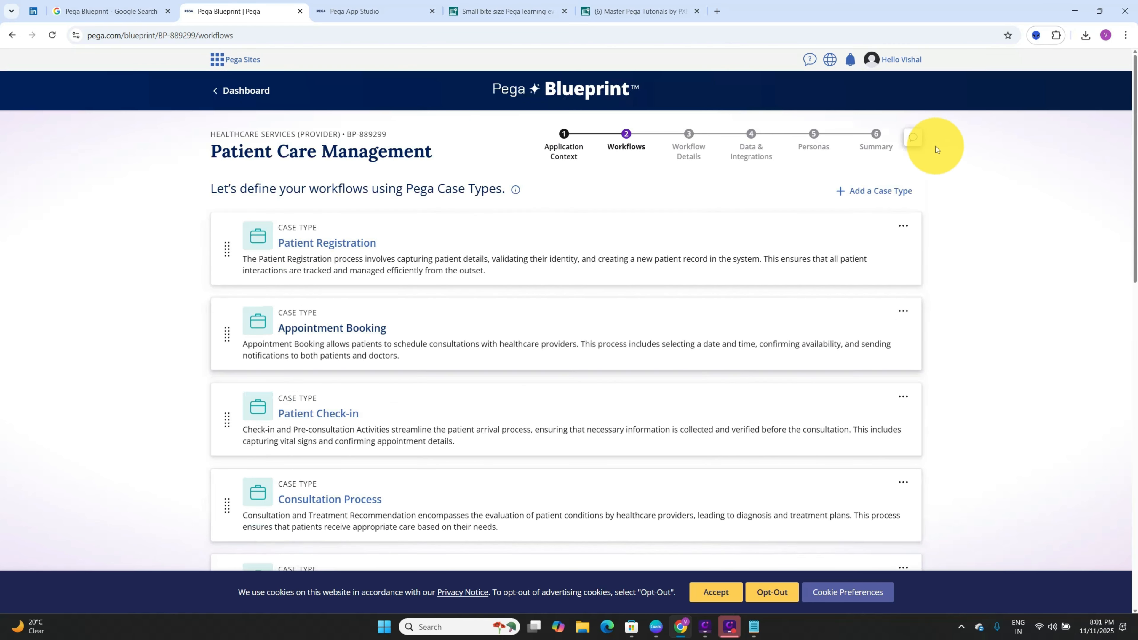
click(875, 190)
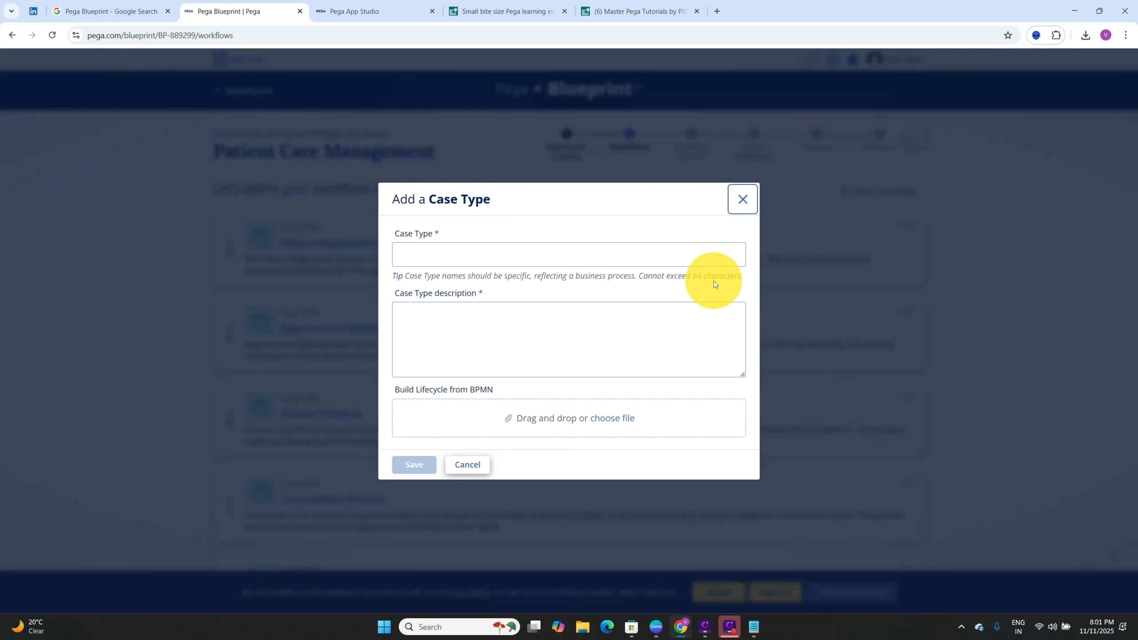
click(445, 255)
click(453, 336)
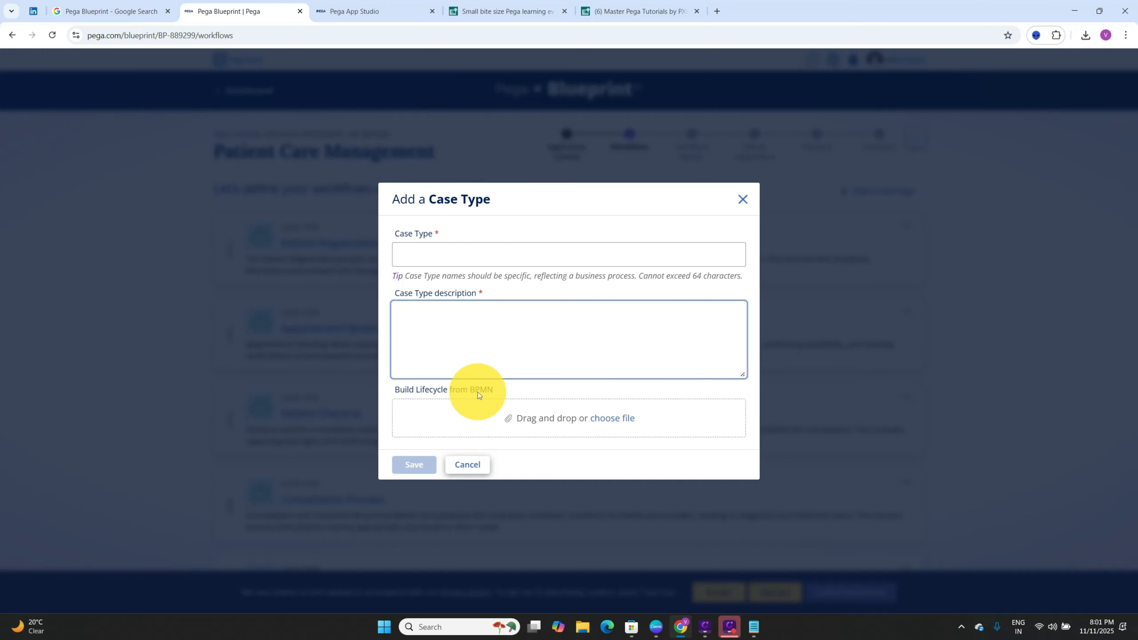
click(482, 465)
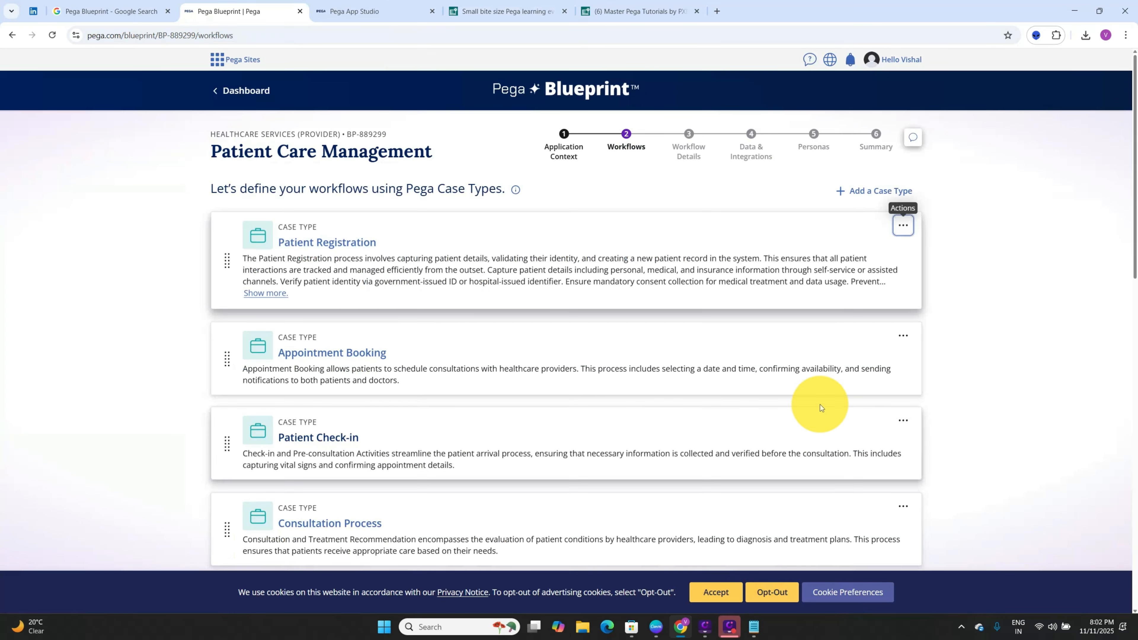
Step: Extend the Appointment Booking description with slot viewing, booking, rescheduling, cancellation, conflict detection, emergency override and confirmation notification requirements, and save the case type
click(905, 337)
click(874, 359)
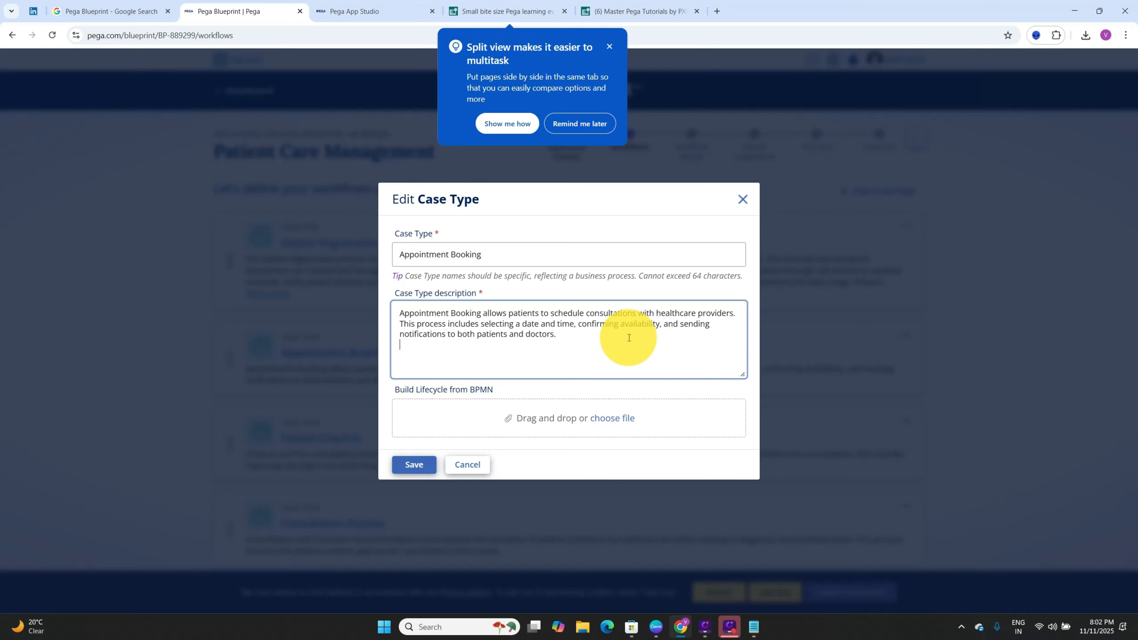
text(Provide patients with the ability to view available doctors, departments, and time slots. Enable booking, rescheduling, or cancellation through web or mobile channels. Ensure automatic conflict detection to prevent double-booking of doctors or rooms. Allow hospital staff to override or prioritize bookings in case of emergencies. Generate appointment confirmation notifications for patients and staff.)
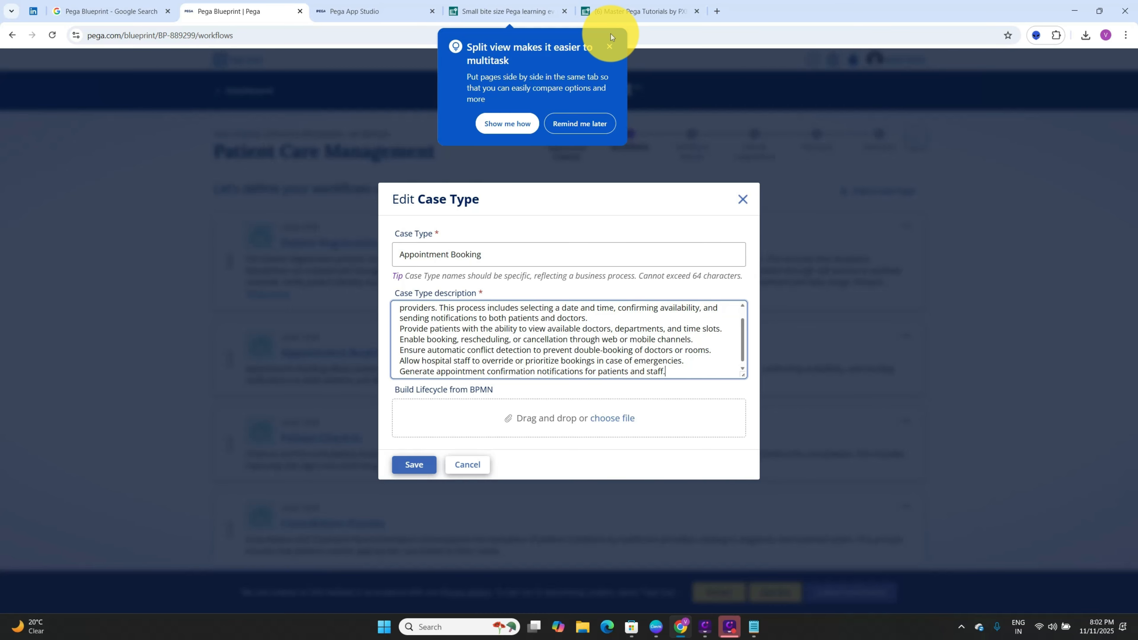
click(608, 46)
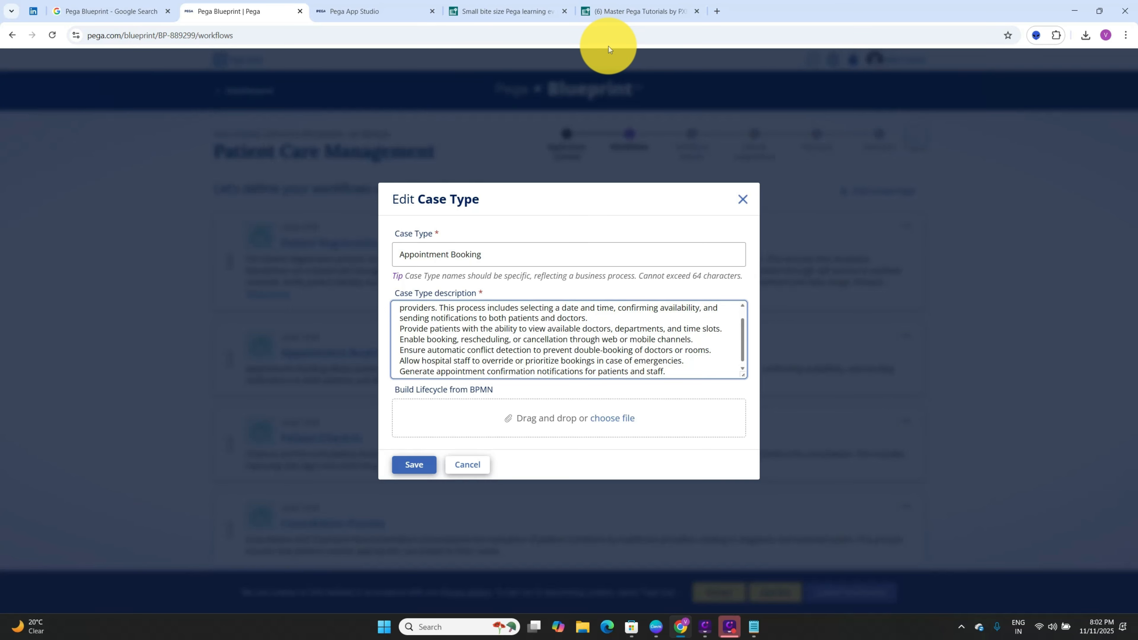
click(413, 465)
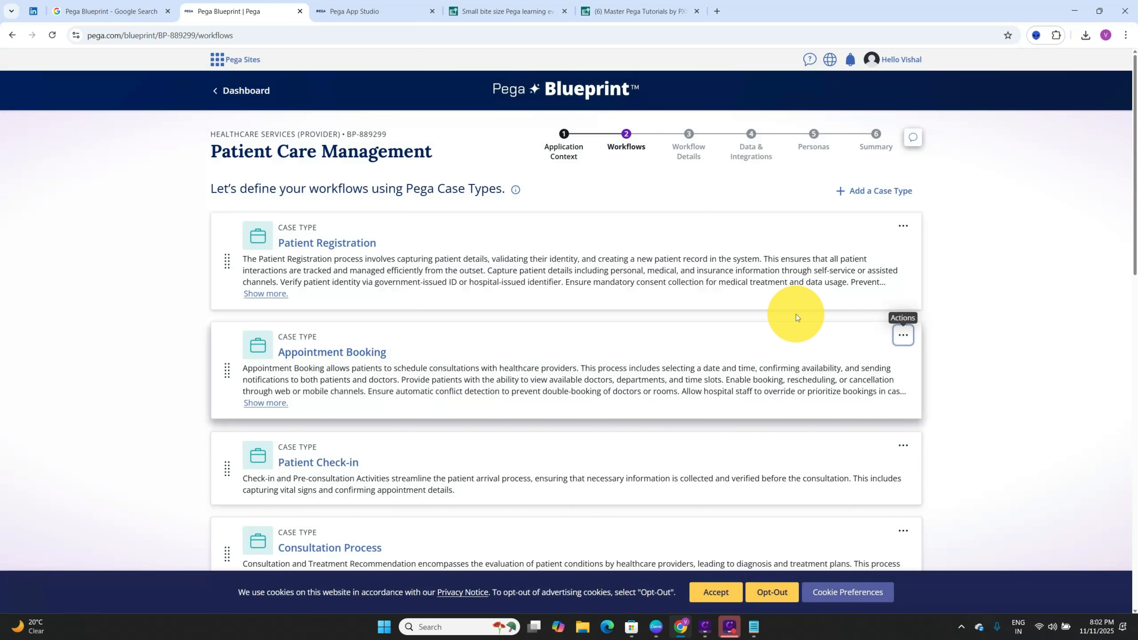
Step: Accept the list of case types and continue to the workflow details
scroll(959, 273, down, 12)
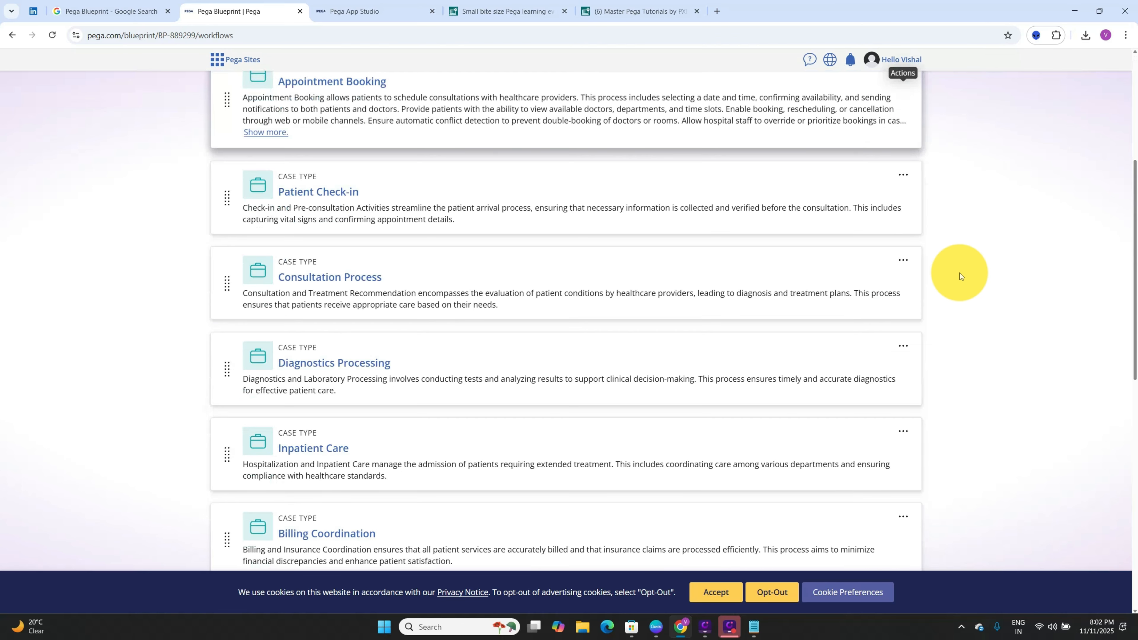
scroll(960, 273, down, 4)
click(903, 324)
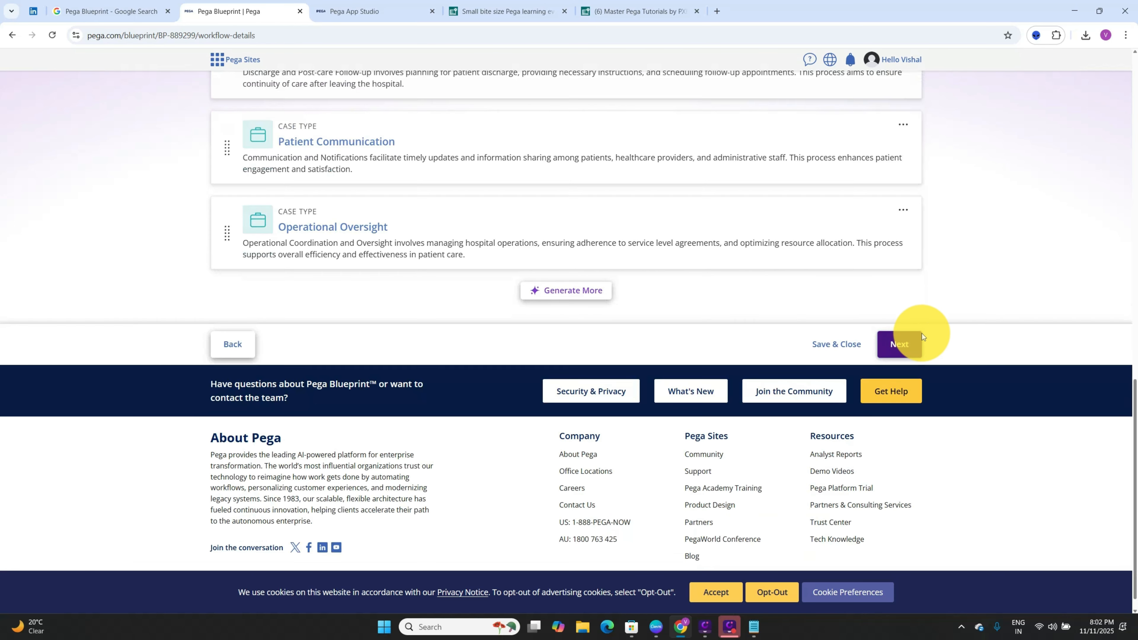
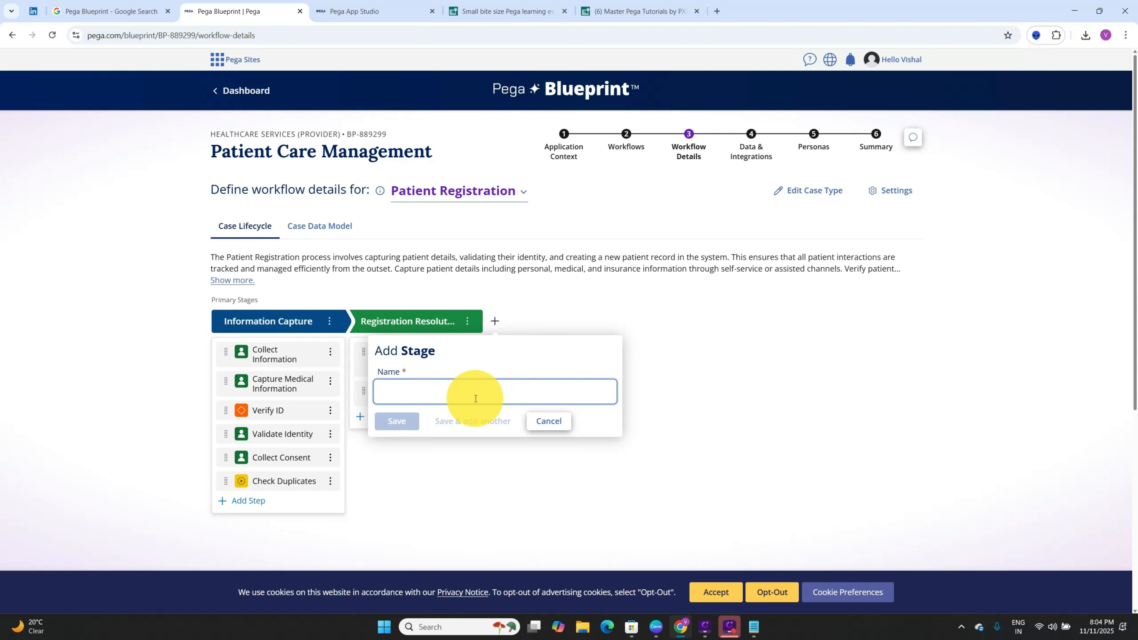
Step: Try to add a primary stage named Demo to the Patient Registration lifecycle
text(Demo)
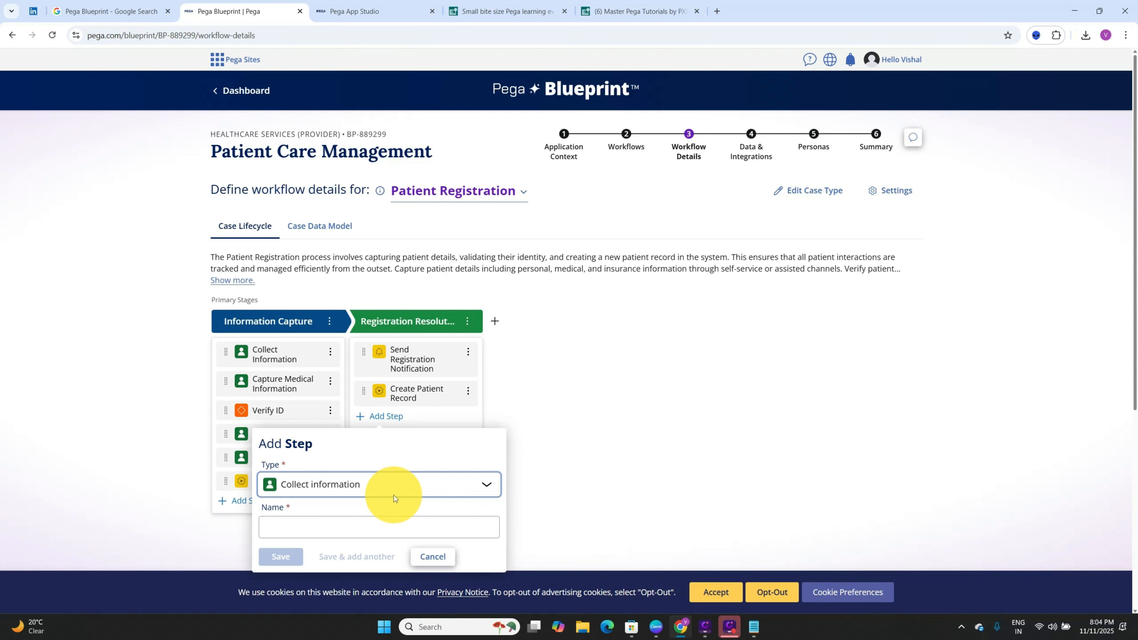
Step: Add a Send notification step named Send Welcome Kit to the Registration Resolution stage of Patient Registration
click(394, 493)
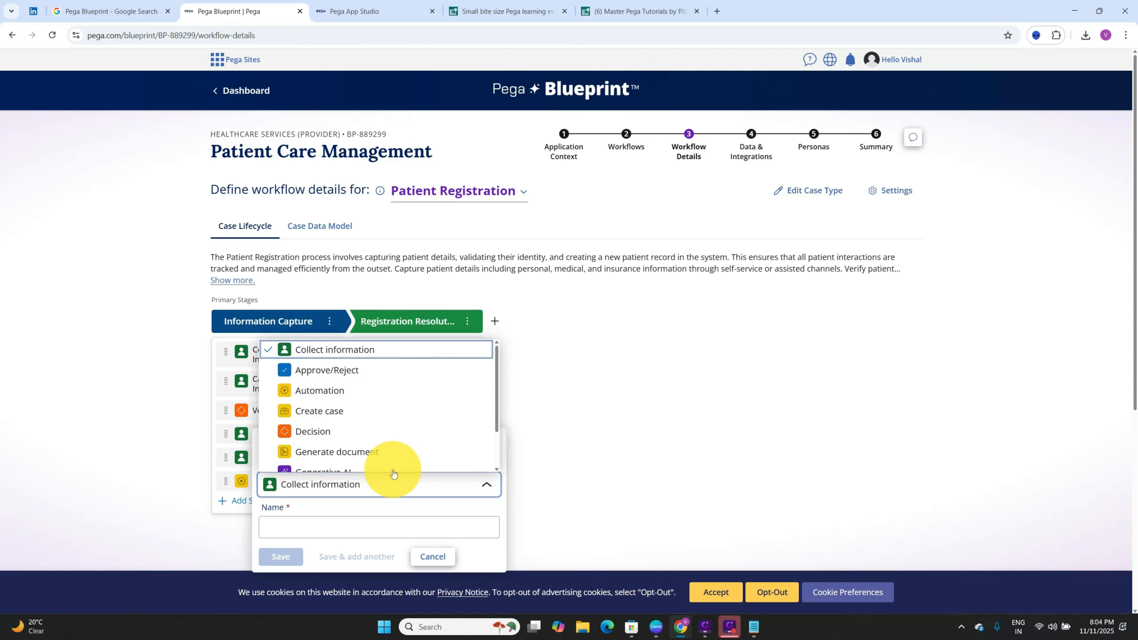
scroll(394, 419, down, 2)
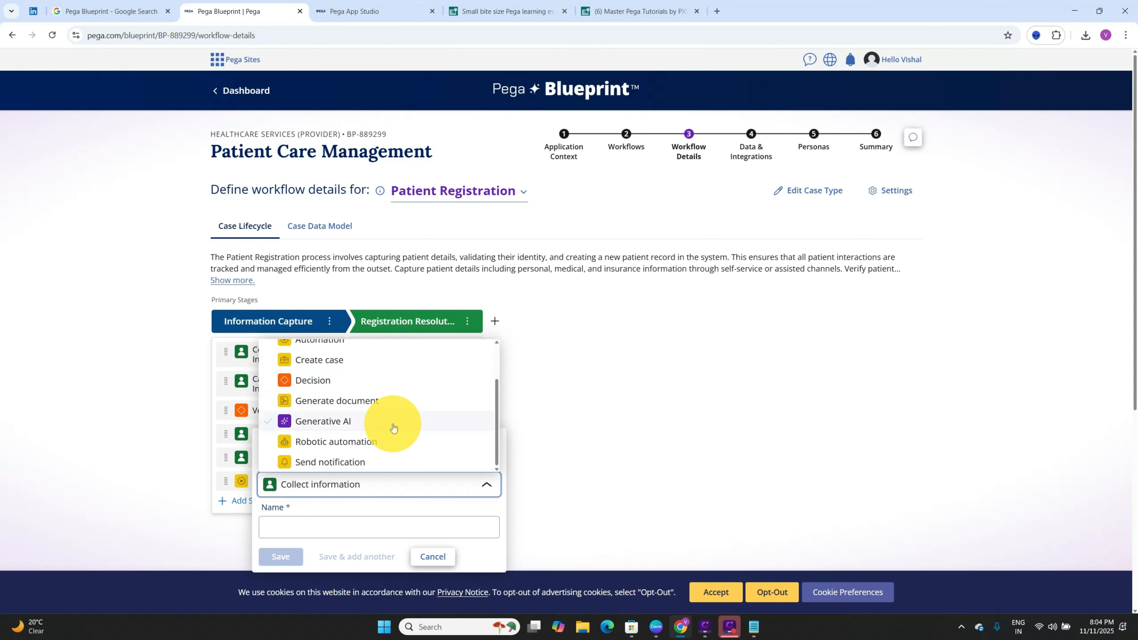
scroll(380, 431, down, 1)
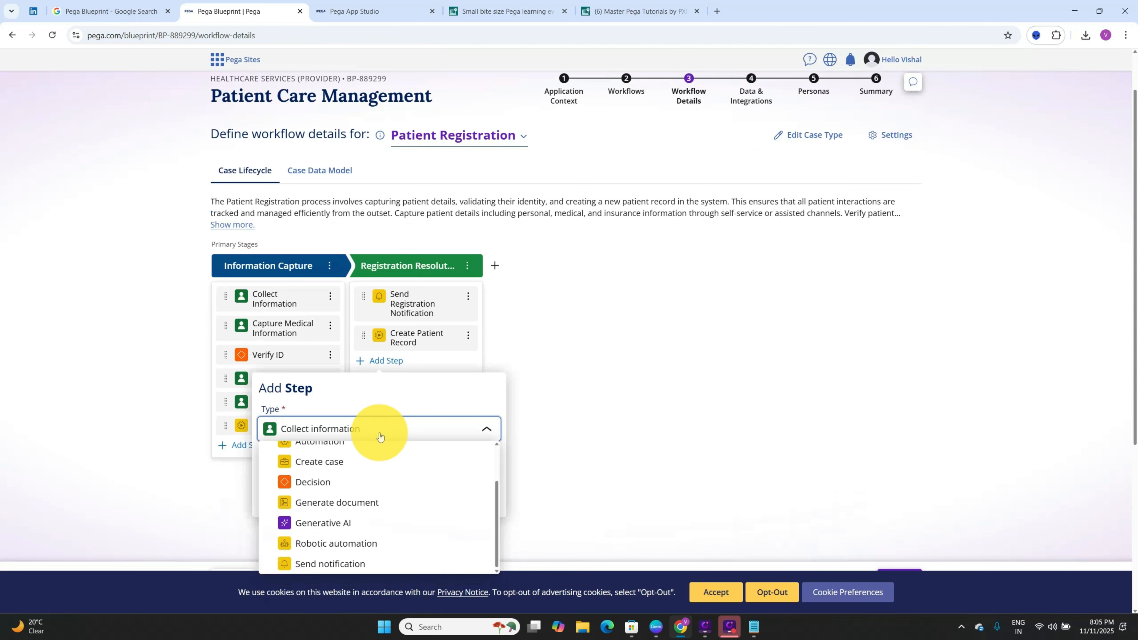
scroll(380, 468, down, 2)
click(383, 449)
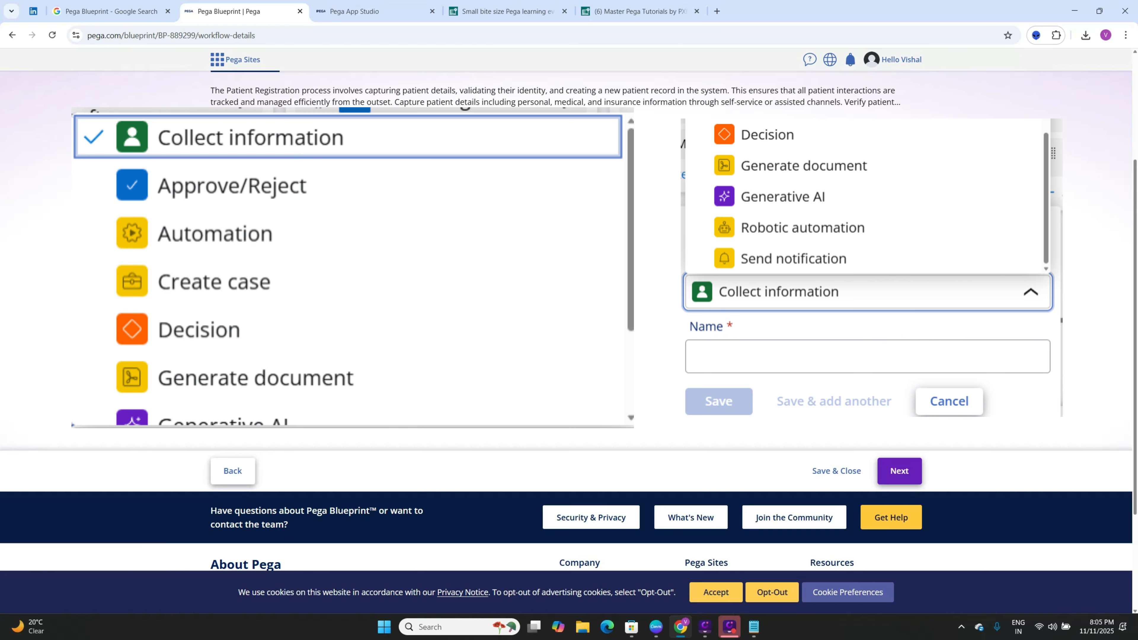
key(super+shift+s)
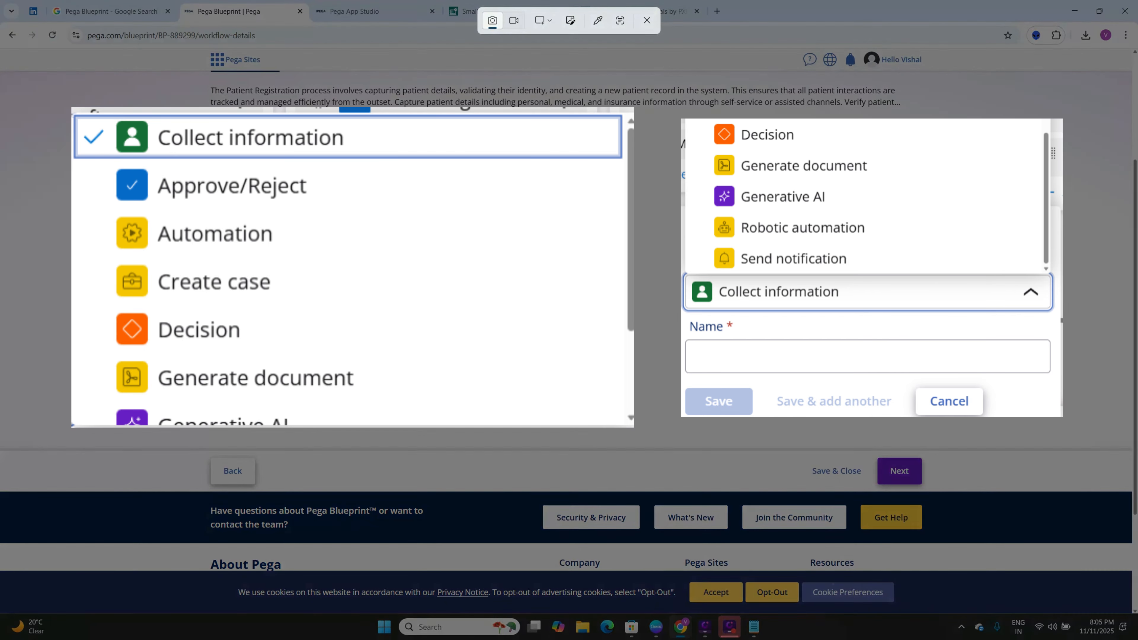
click(646, 20)
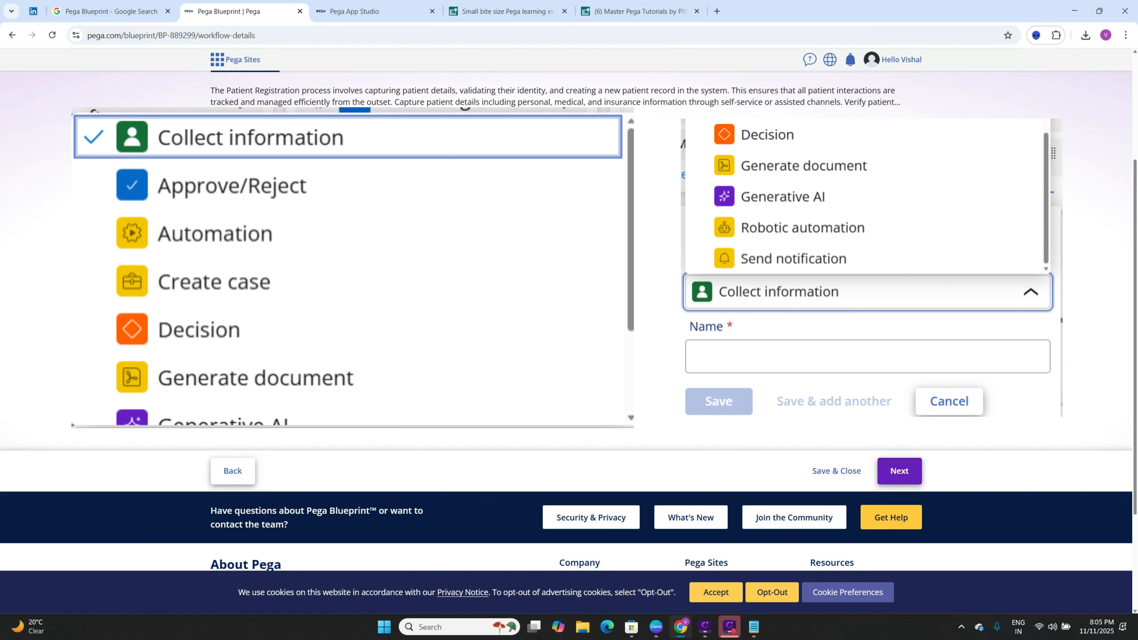
Step: Examine the fields, descriptions, types and primary flags in the Patient Registration case data model
scroll(136, 275, up, 3)
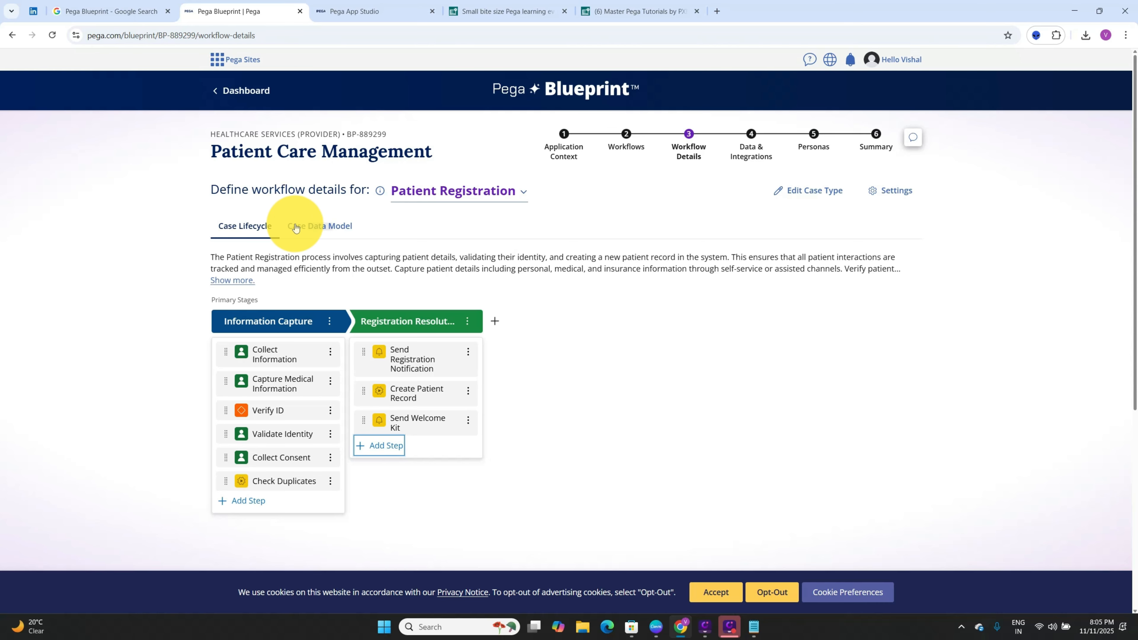
click(295, 227)
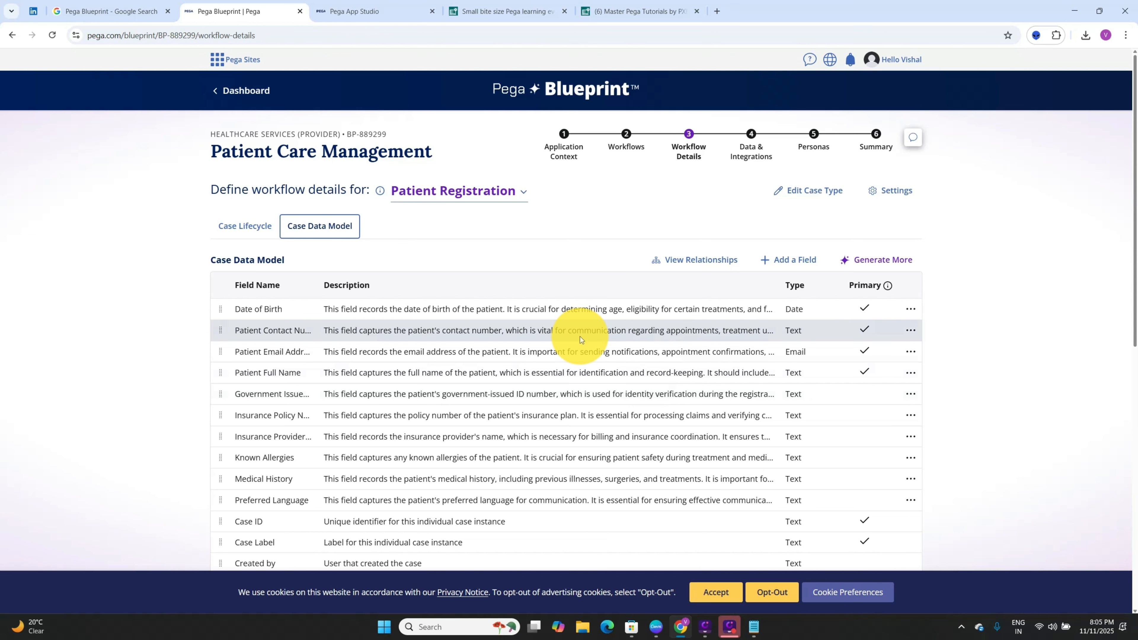
scroll(580, 337, down, 3)
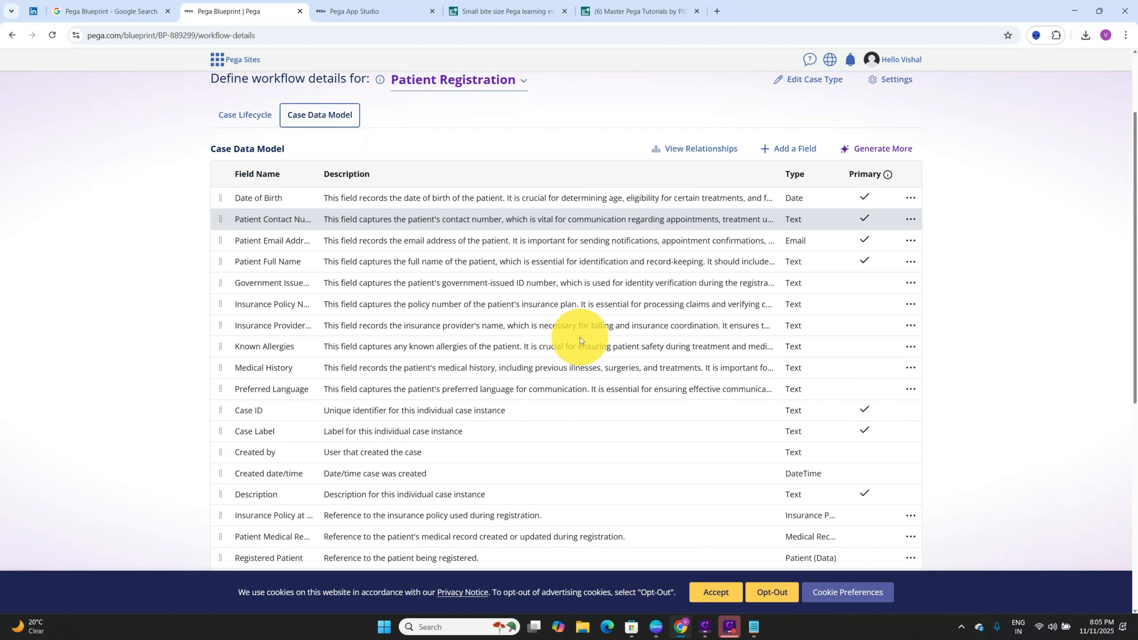
scroll(580, 337, down, 7)
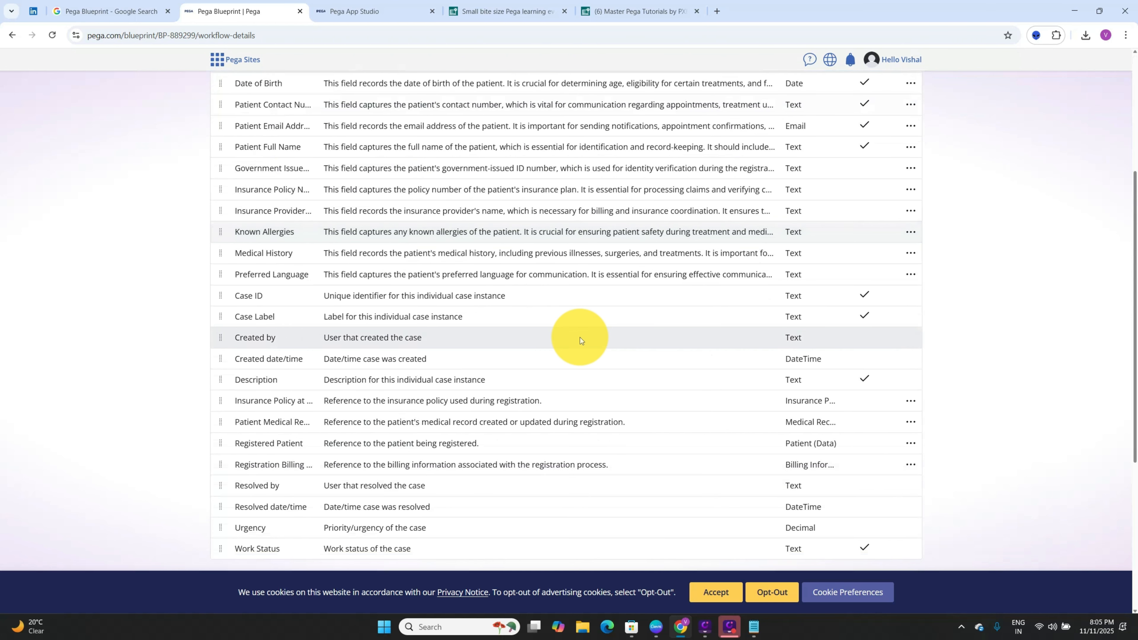
scroll(580, 337, up, 4)
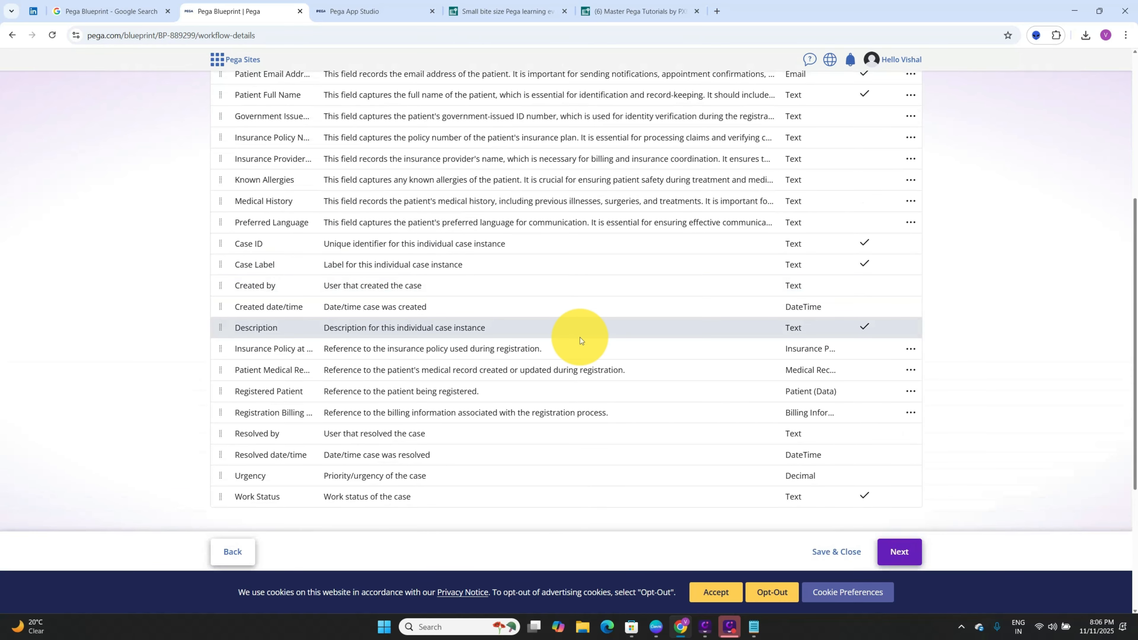
scroll(580, 337, up, 7)
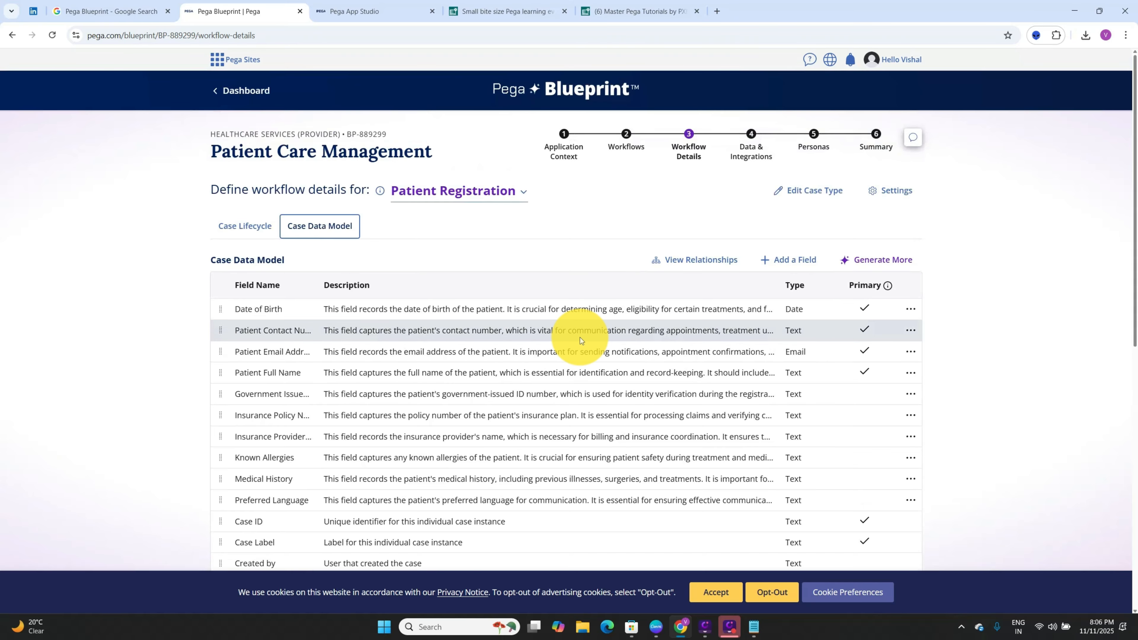
Step: Examine the Patient Registration data relationships and the form for adding a field, and return to the case lifecycle
click(673, 260)
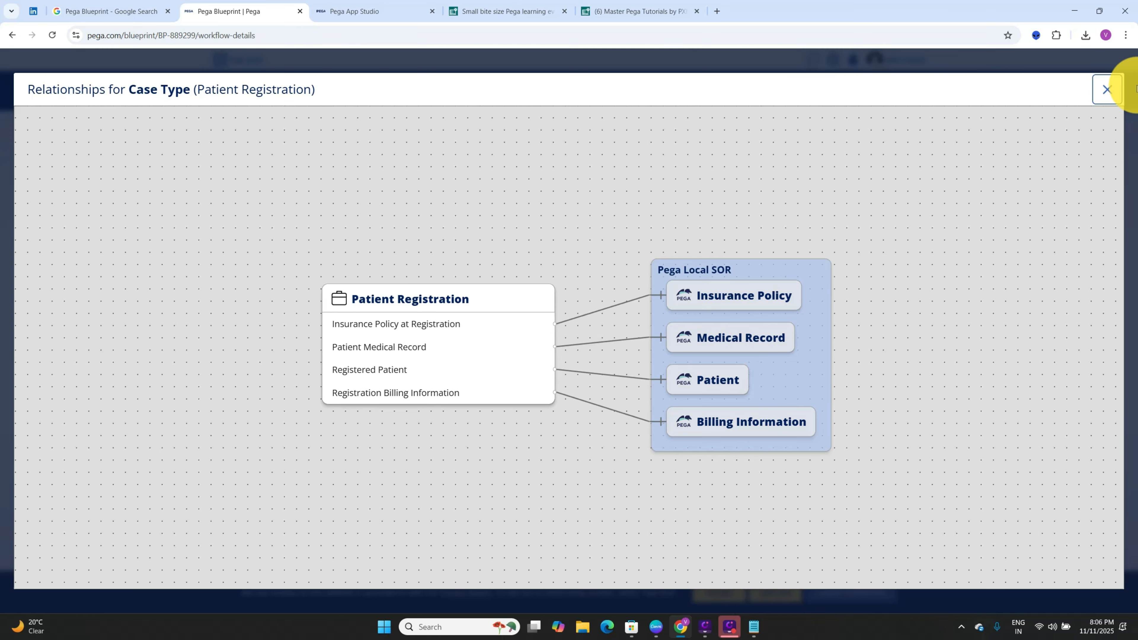
click(1108, 89)
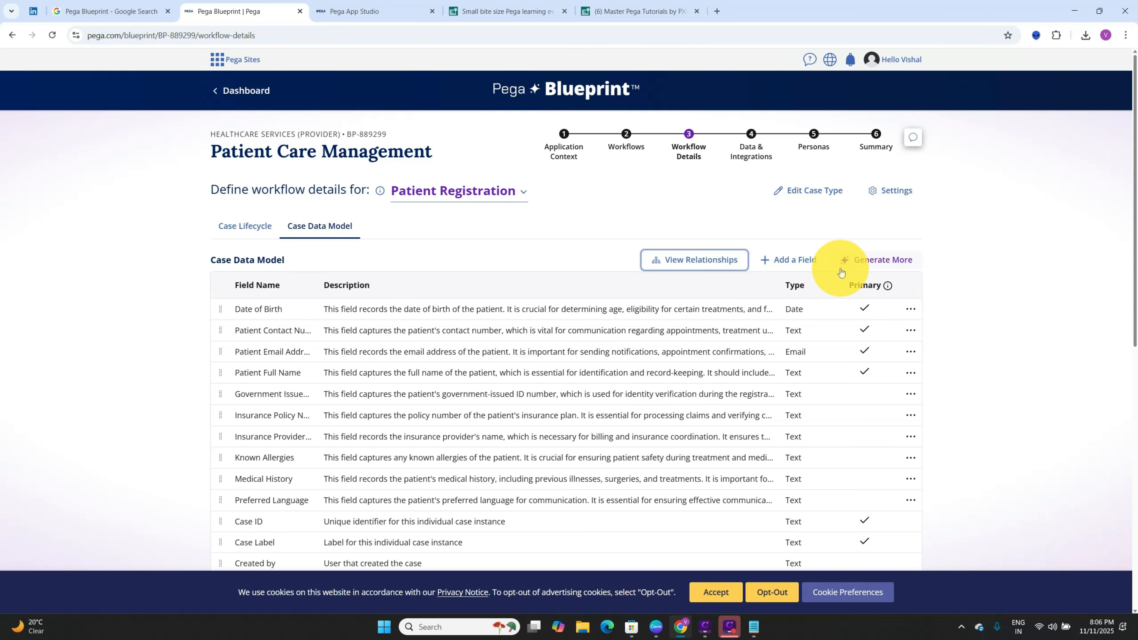
click(811, 264)
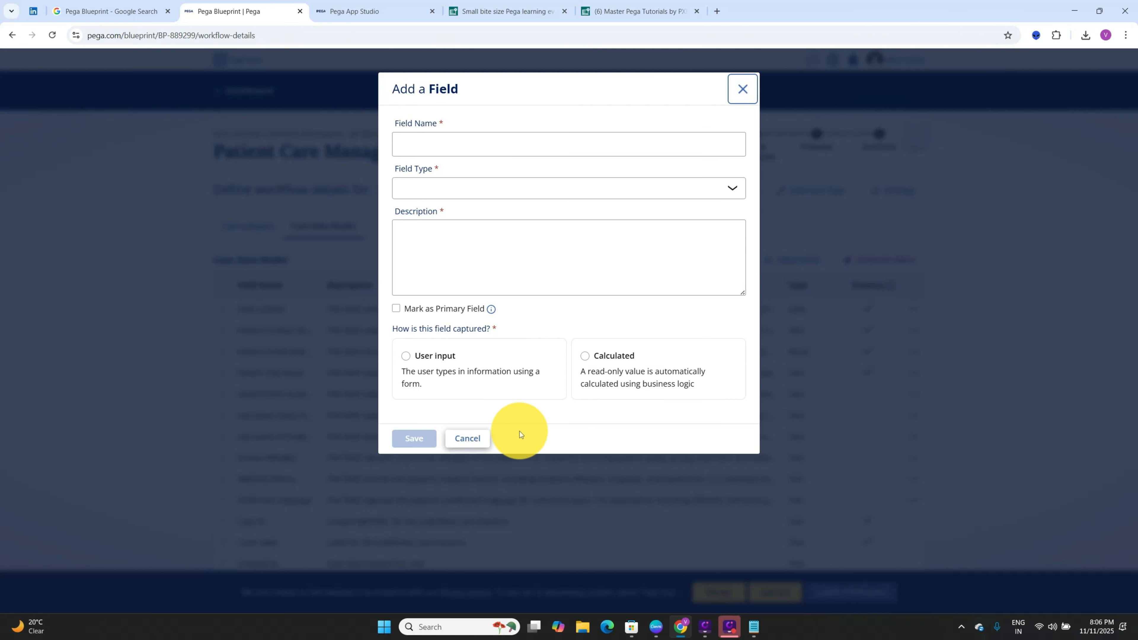
click(478, 448)
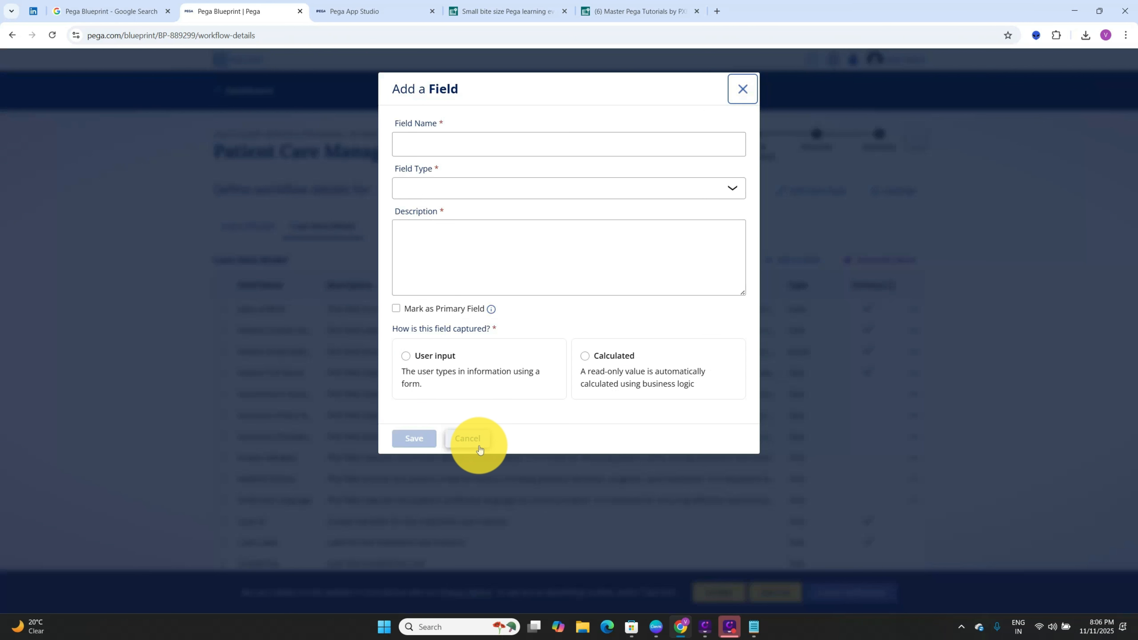
click(478, 449)
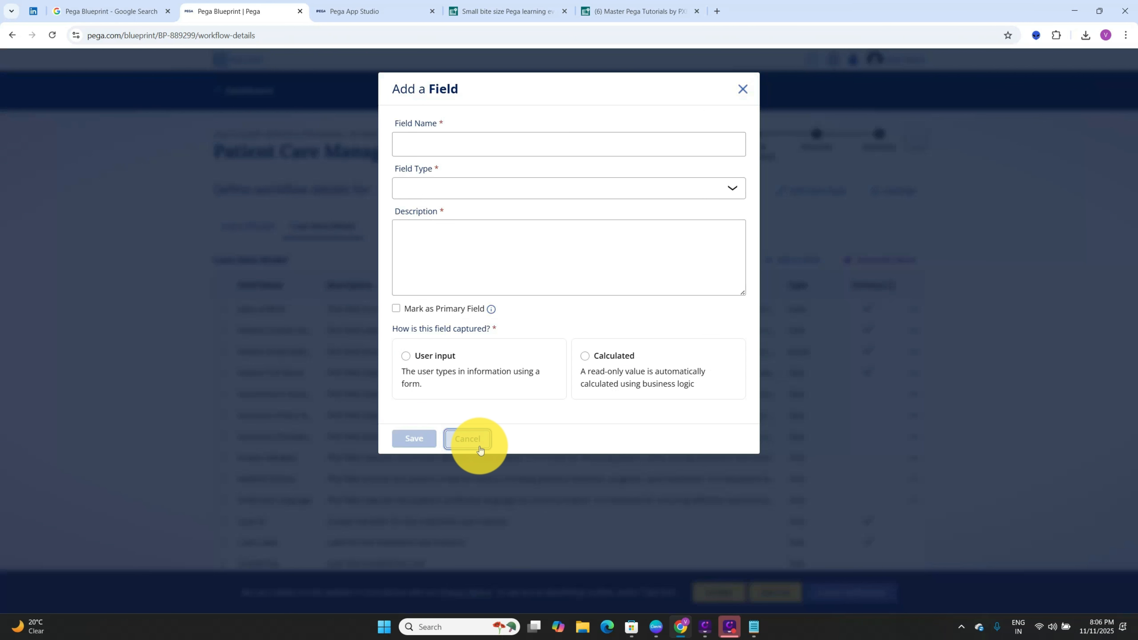
click(480, 449)
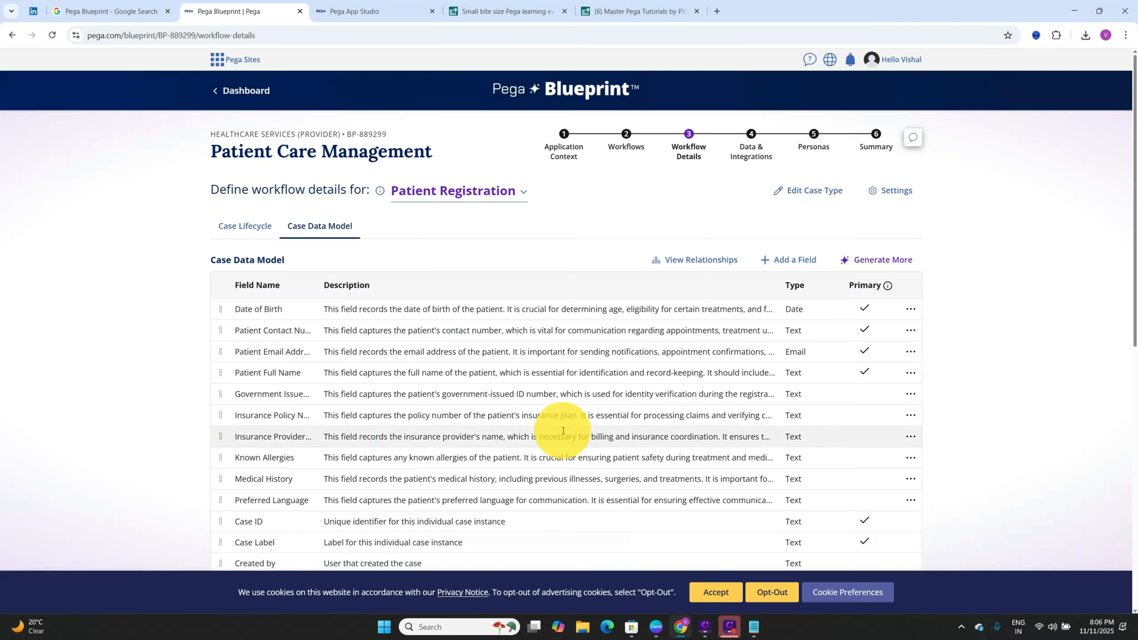
click(238, 226)
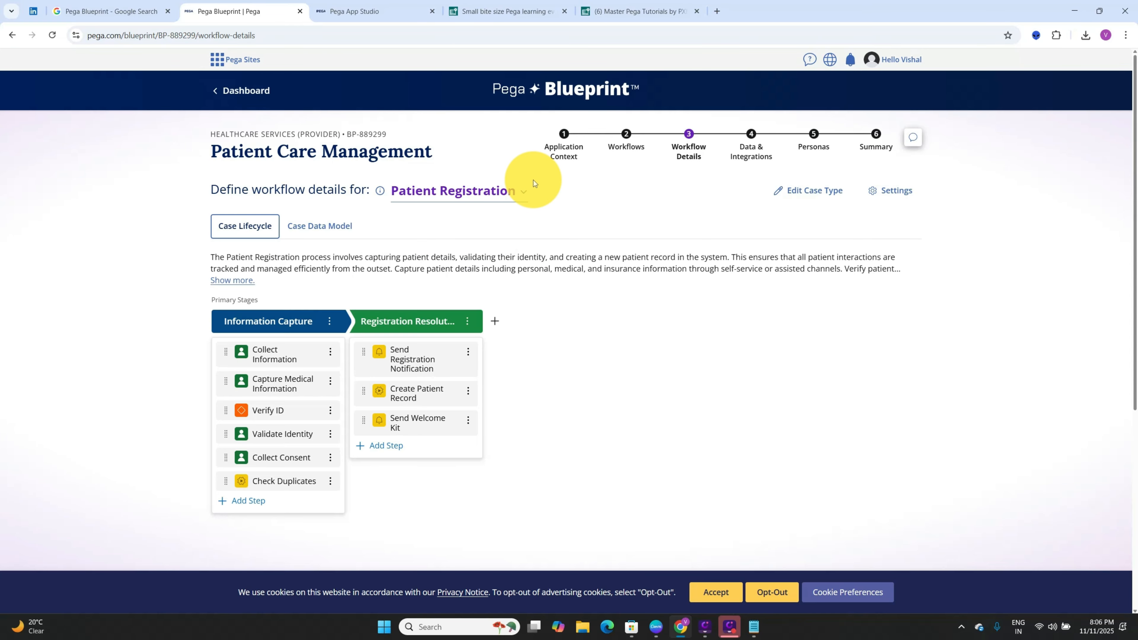
Step: Examine the Patient Registration settings for case creation fields, case hierarchy, attachments and release planning
click(912, 196)
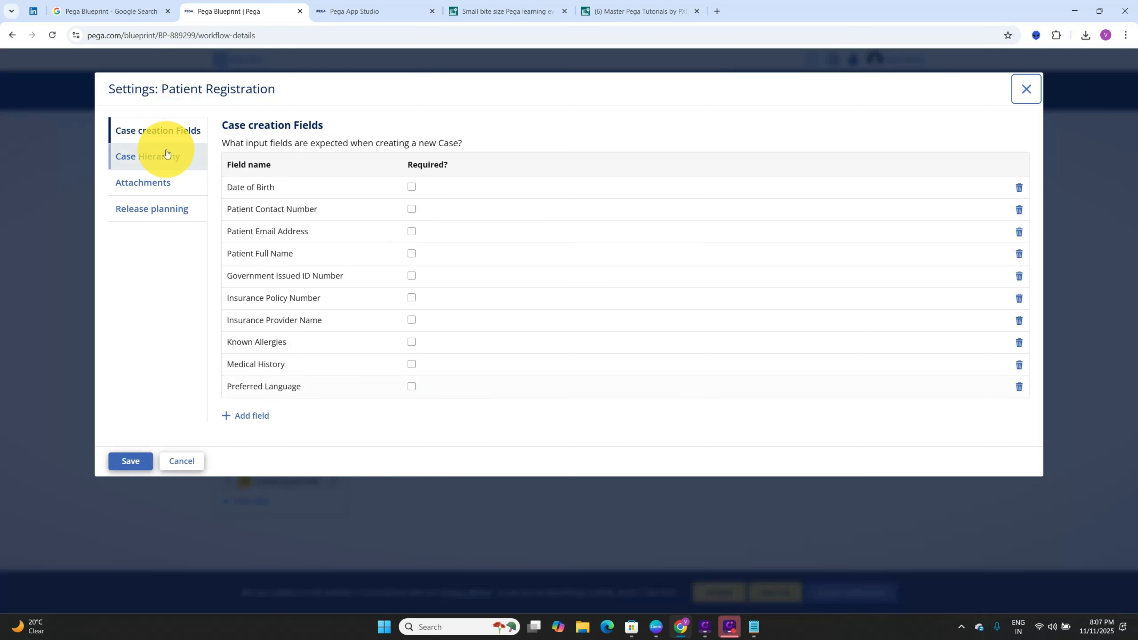
click(155, 157)
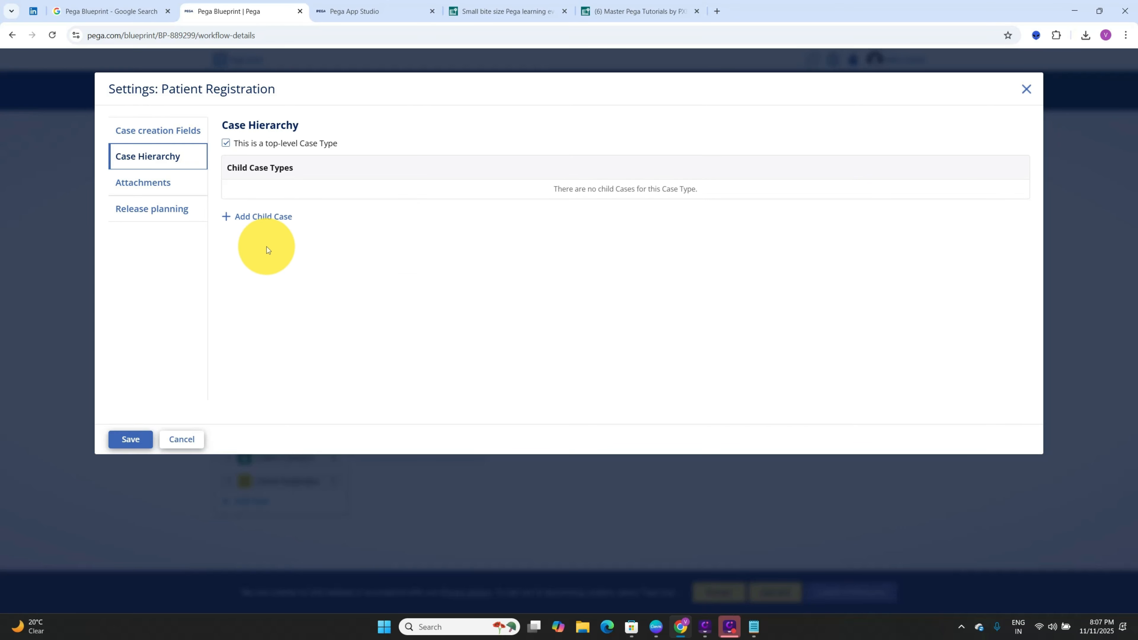
click(166, 183)
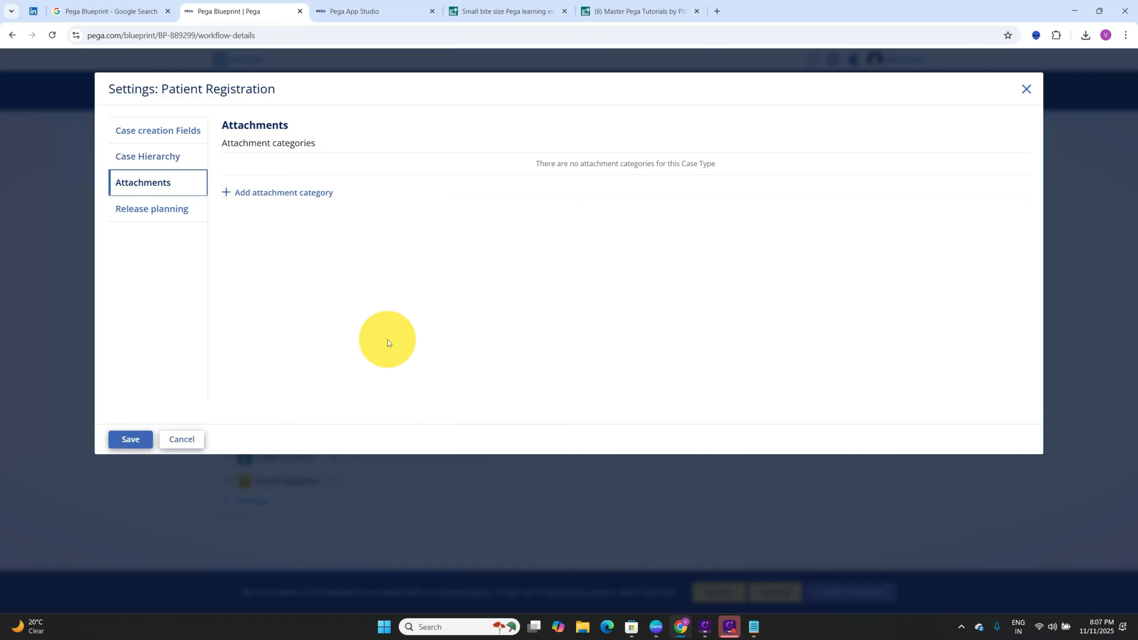
click(287, 192)
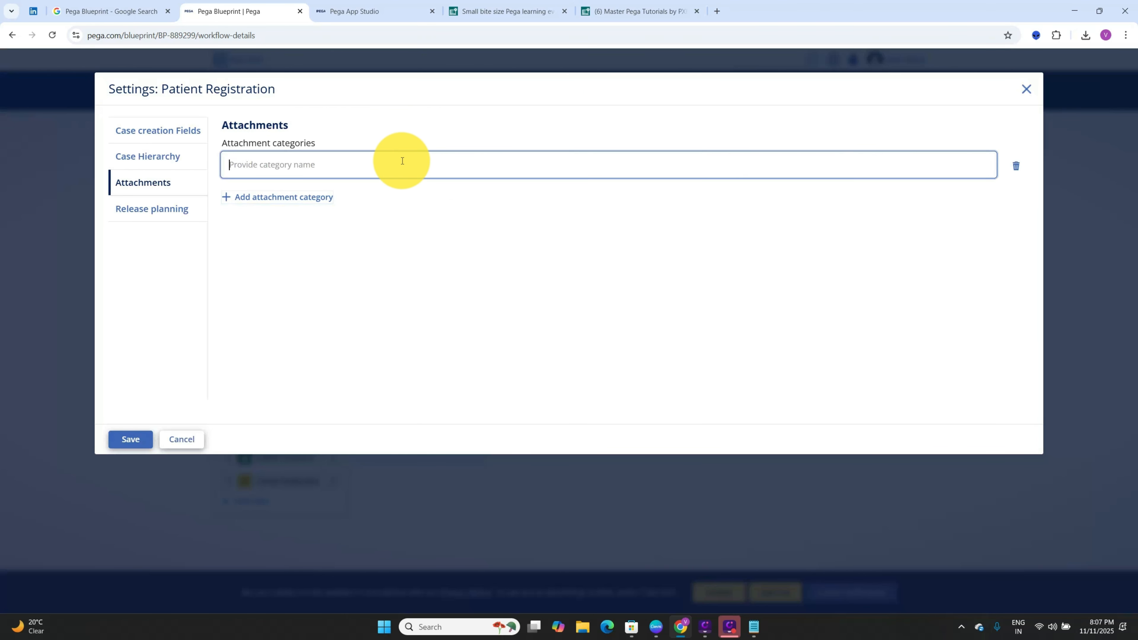
text(Welcome Kit)
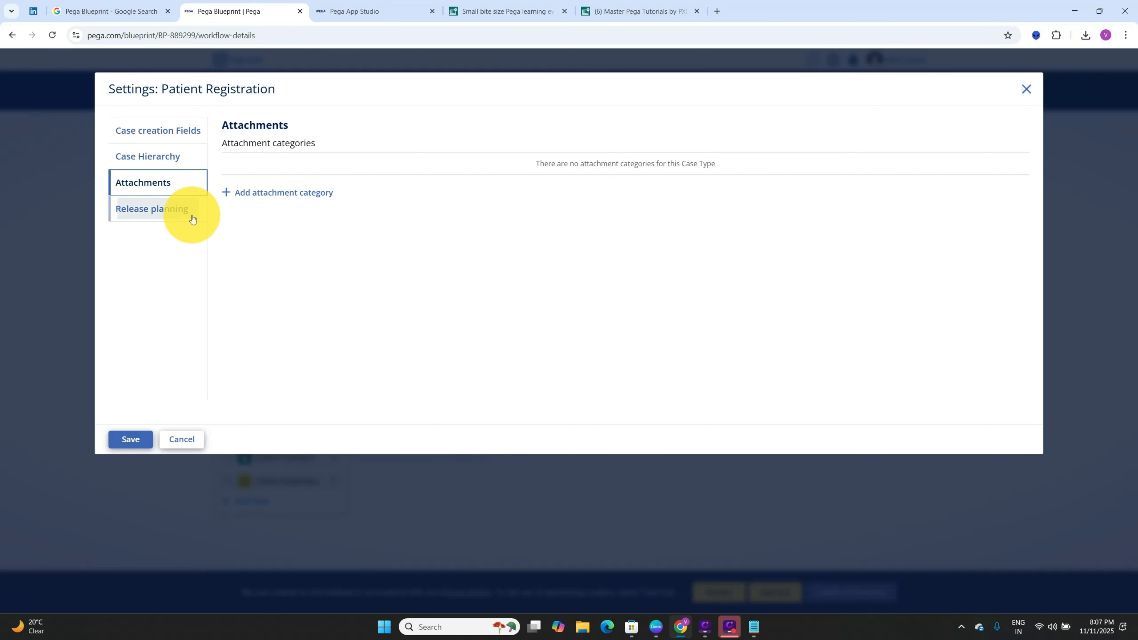
click(181, 209)
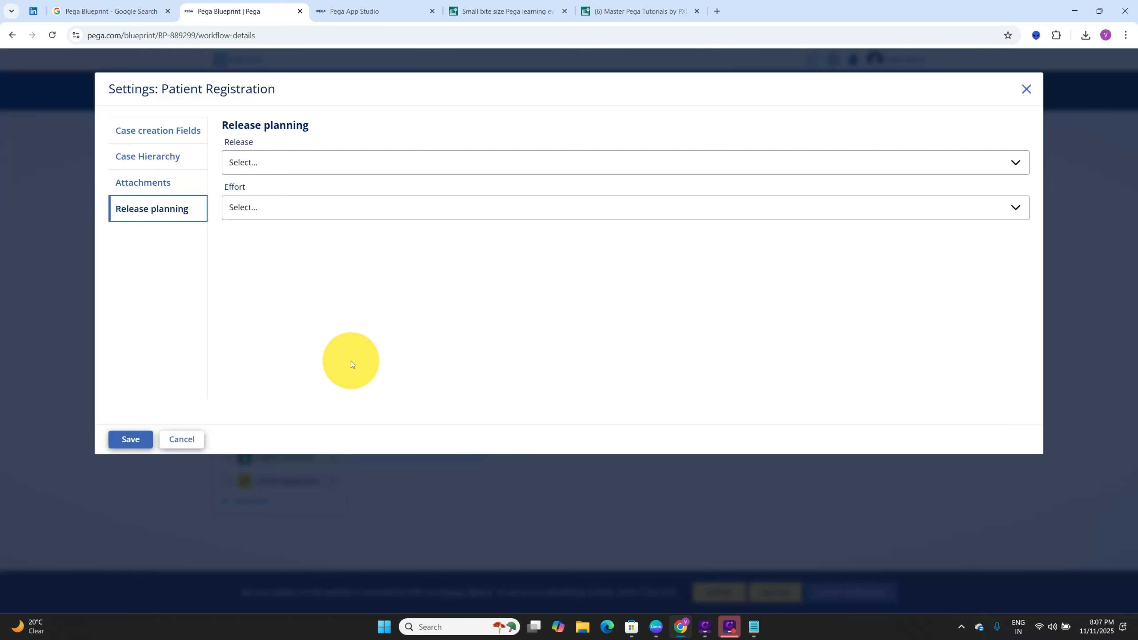
click(352, 163)
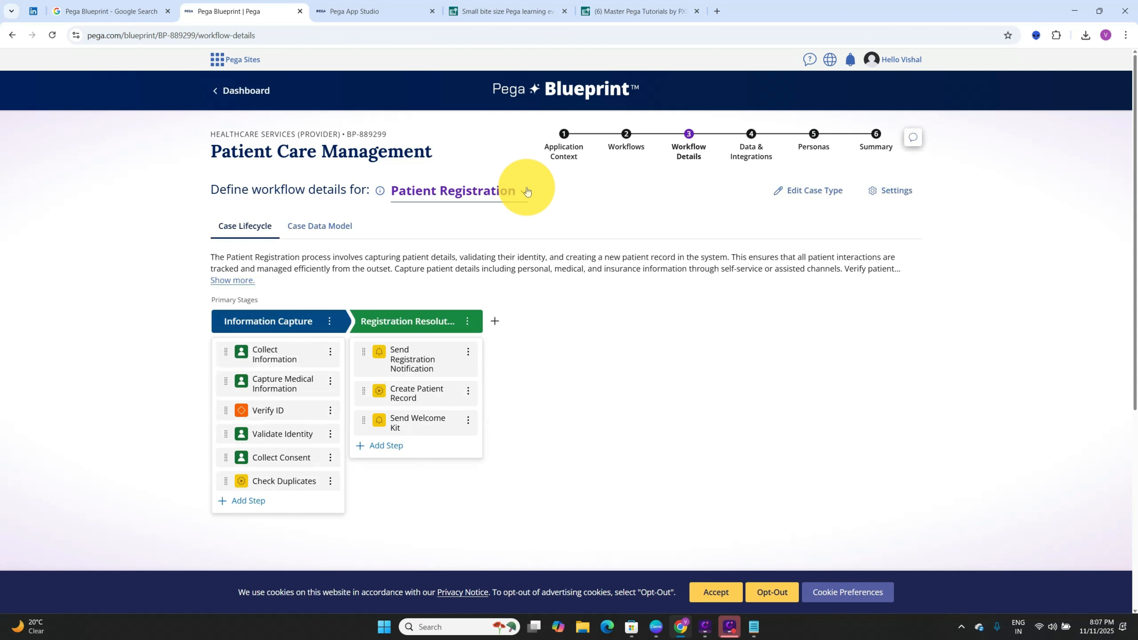
Step: Examine the lifecycle stages of Appointment Booking and Patient Check-in, including the Patient Check-in case data model
click(522, 191)
click(501, 254)
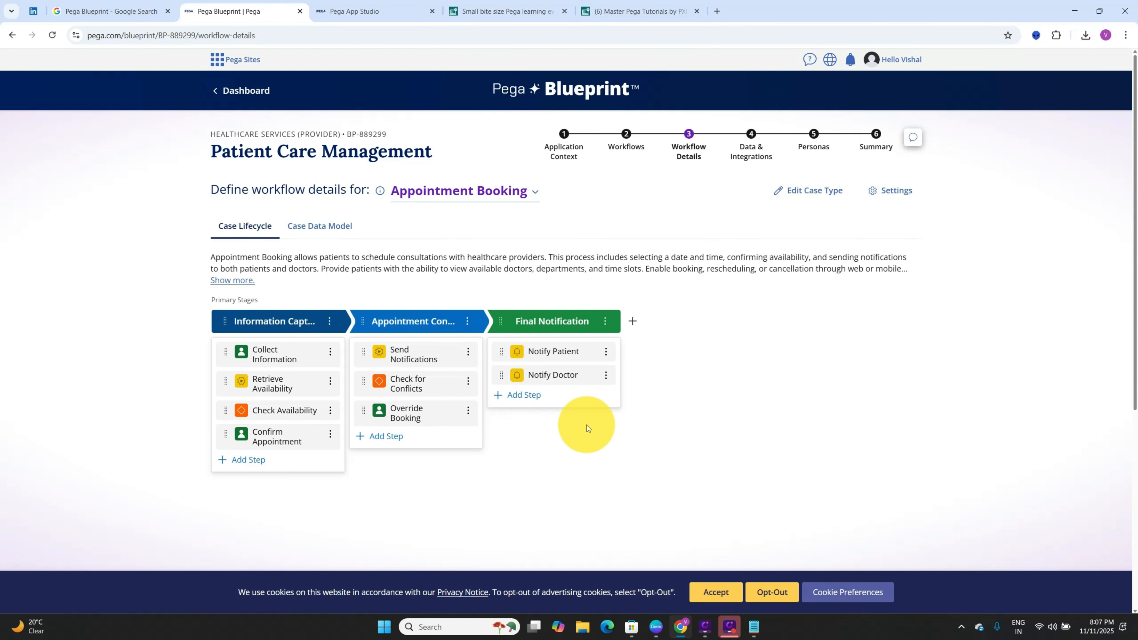
click(502, 190)
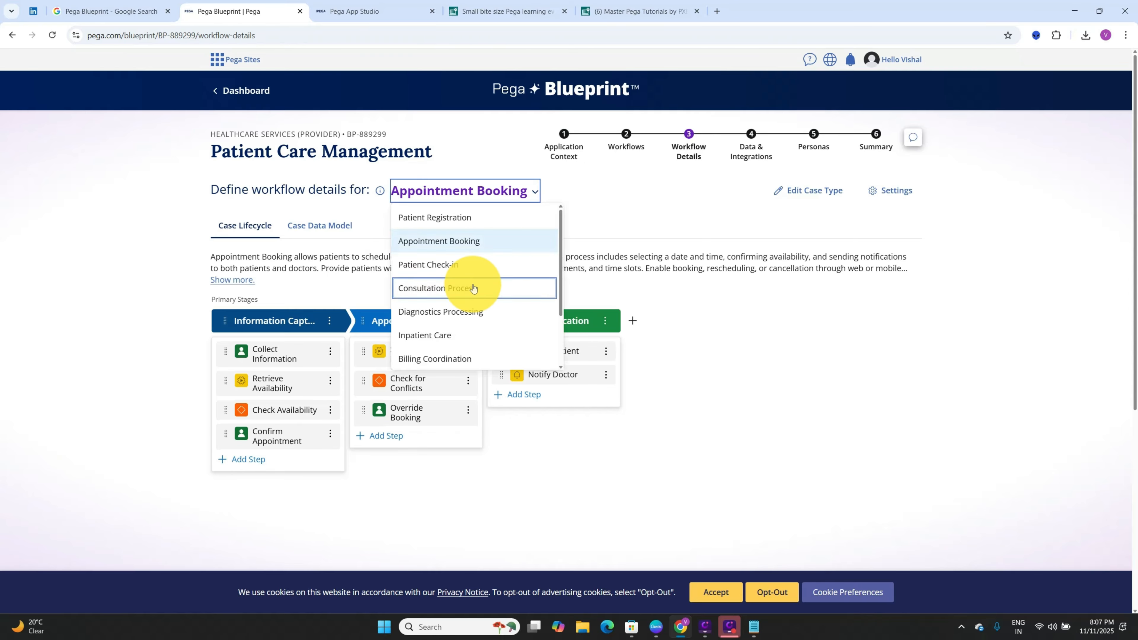
click(476, 264)
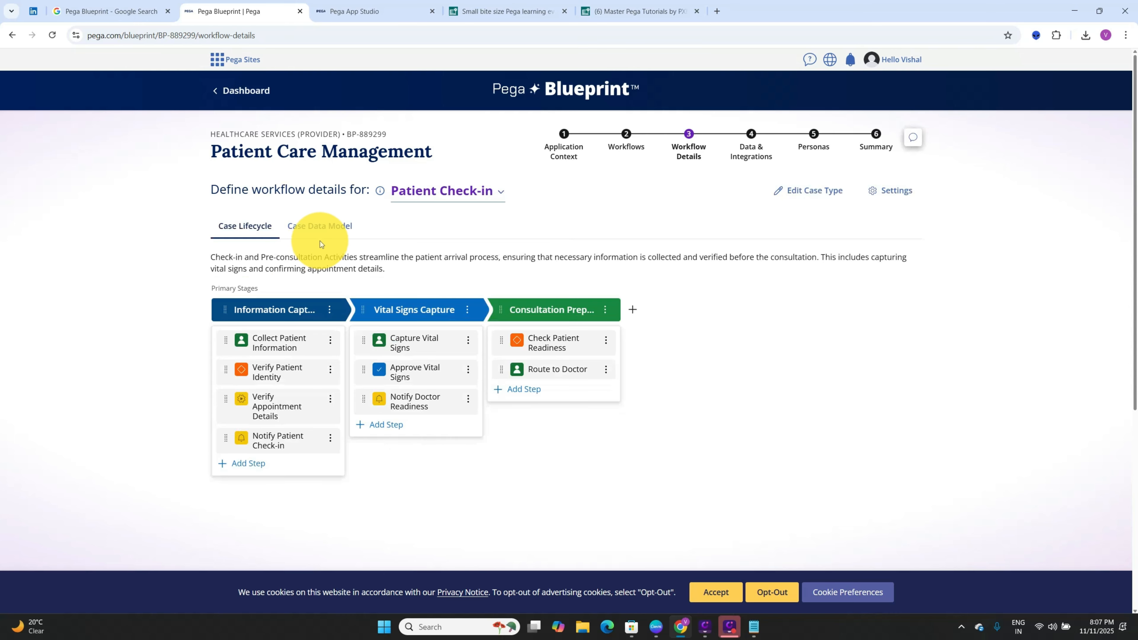
click(324, 226)
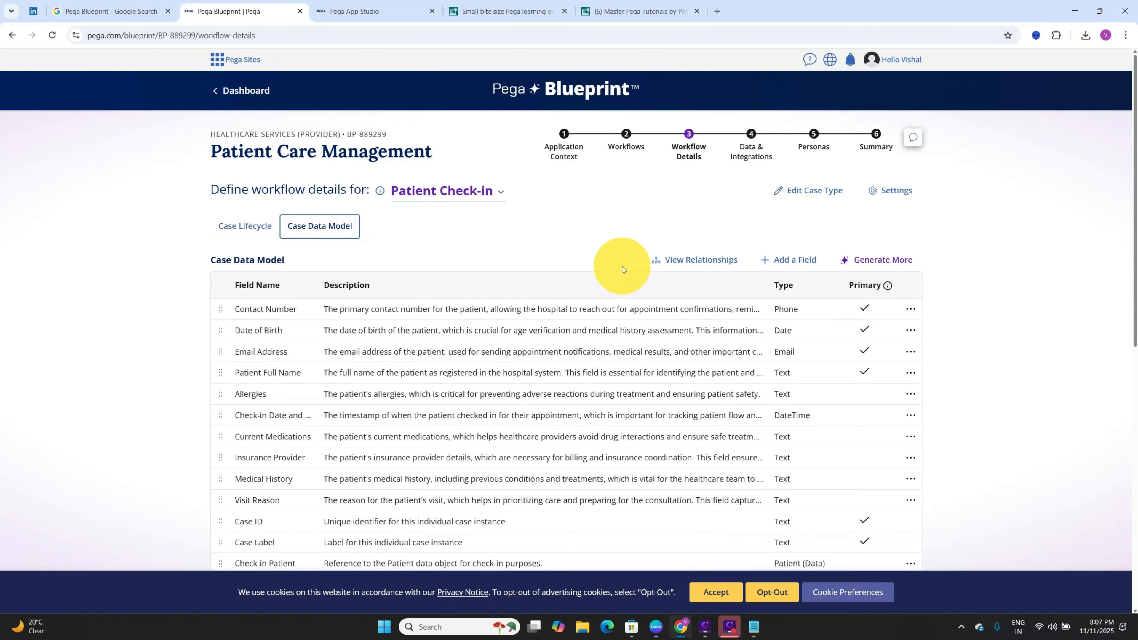
click(256, 235)
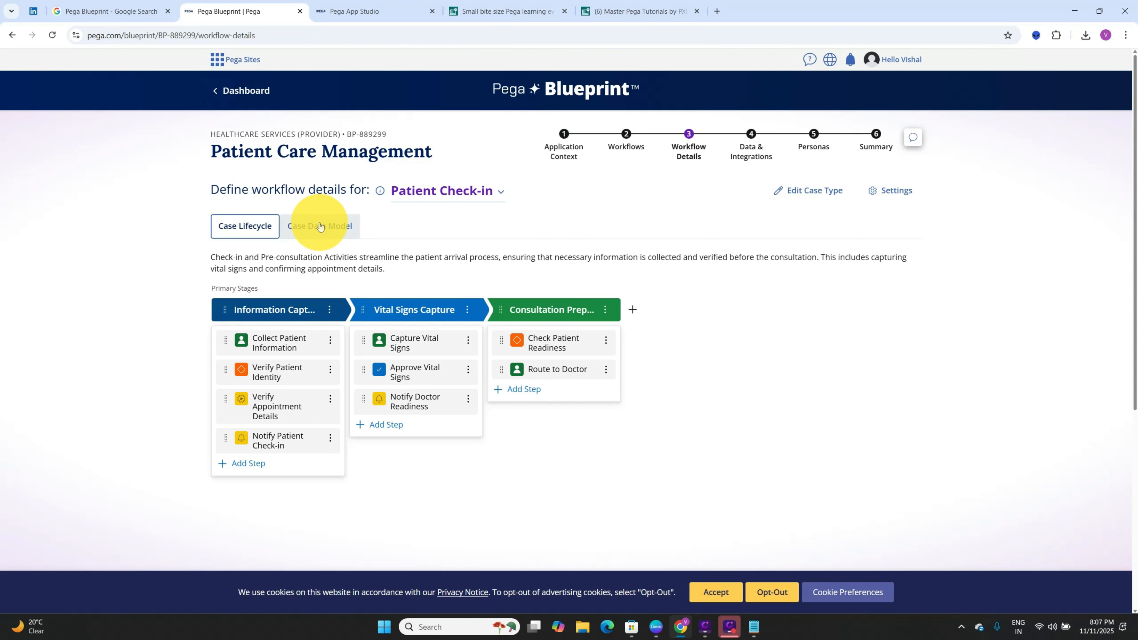
Step: Continue to the Data & Integrations stage of the blueprint and examine the data objects and systems of record
scroll(782, 465, down, 5)
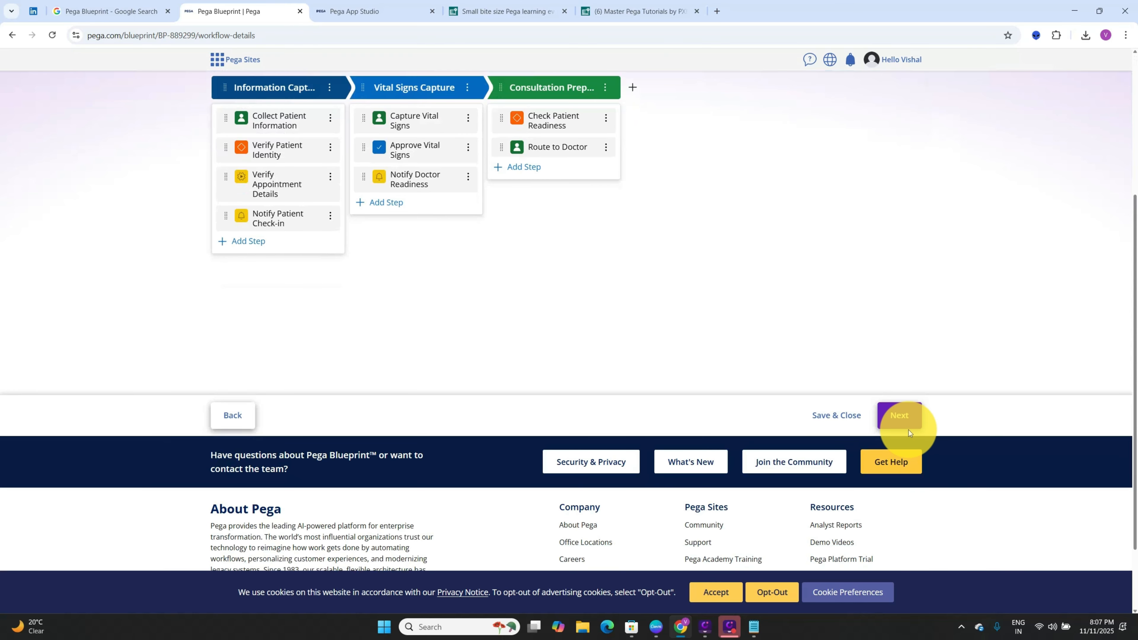
click(915, 422)
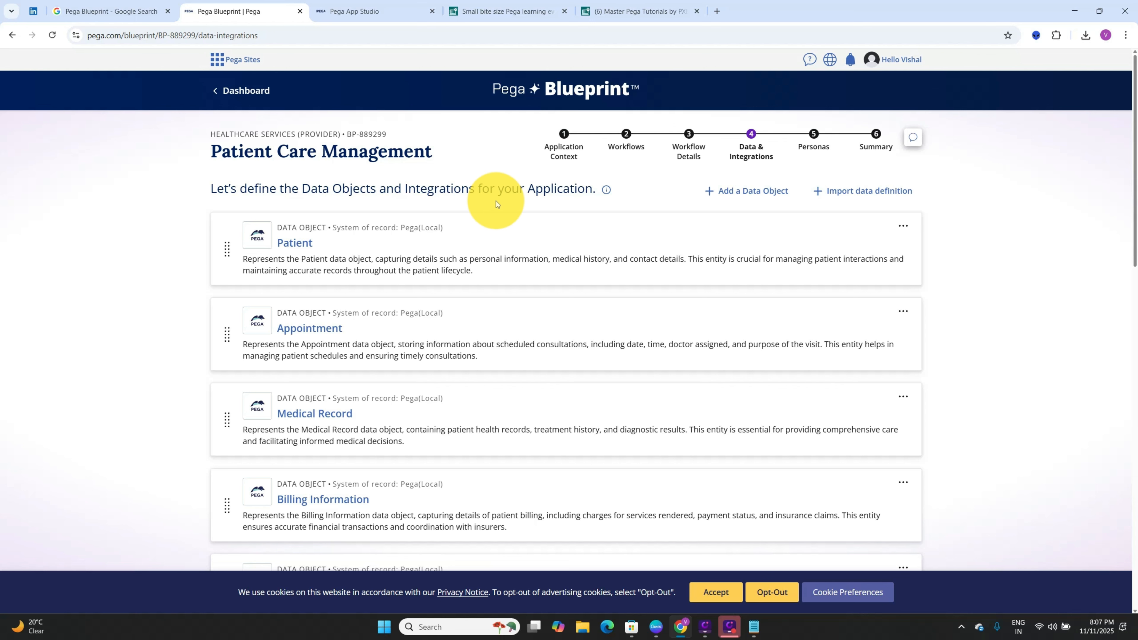
scroll(496, 201, down, 4)
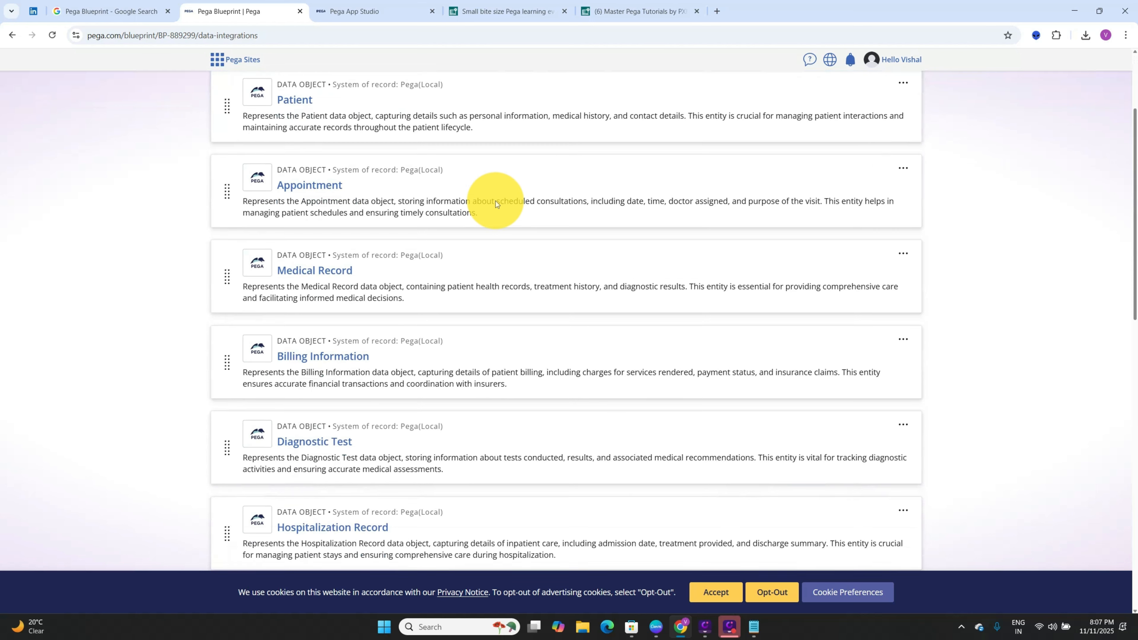
scroll(496, 204, down, 3)
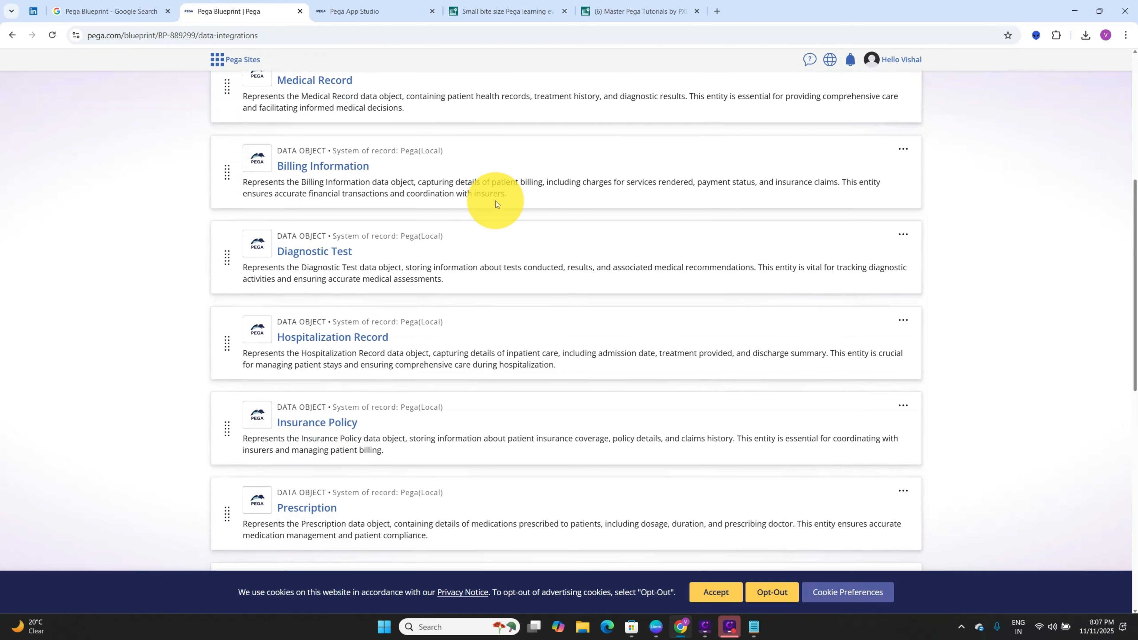
scroll(495, 203, down, 6)
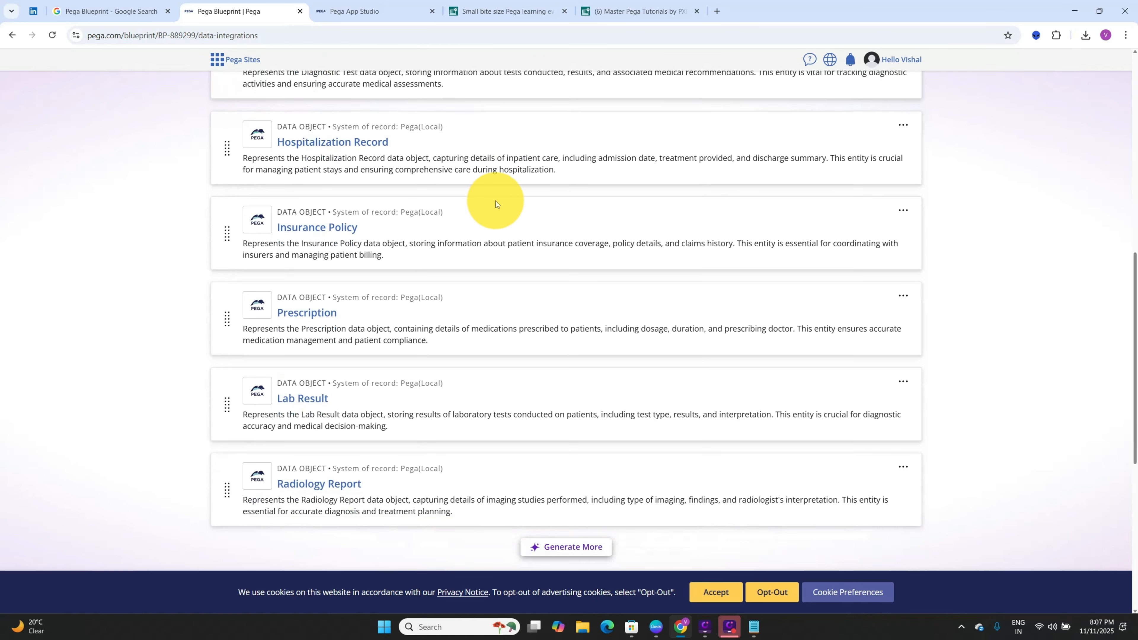
scroll(496, 203, down, 1)
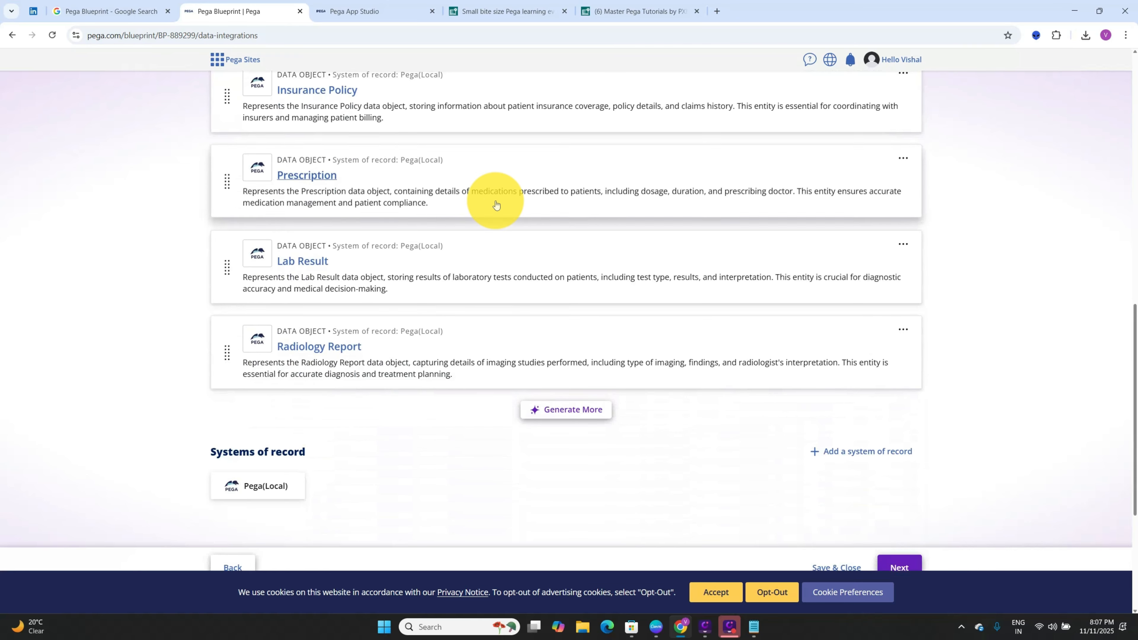
scroll(496, 204, up, 12)
scroll(496, 204, up, 3)
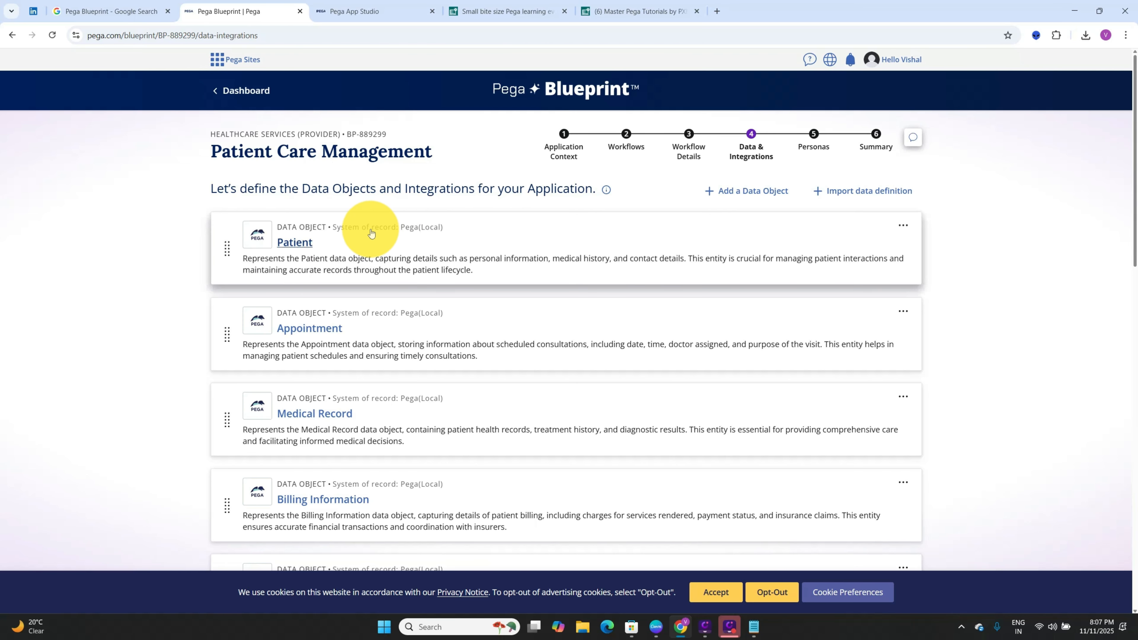
Step: Examine the Patient data object's details and the option to create a new system of record for it
click(357, 240)
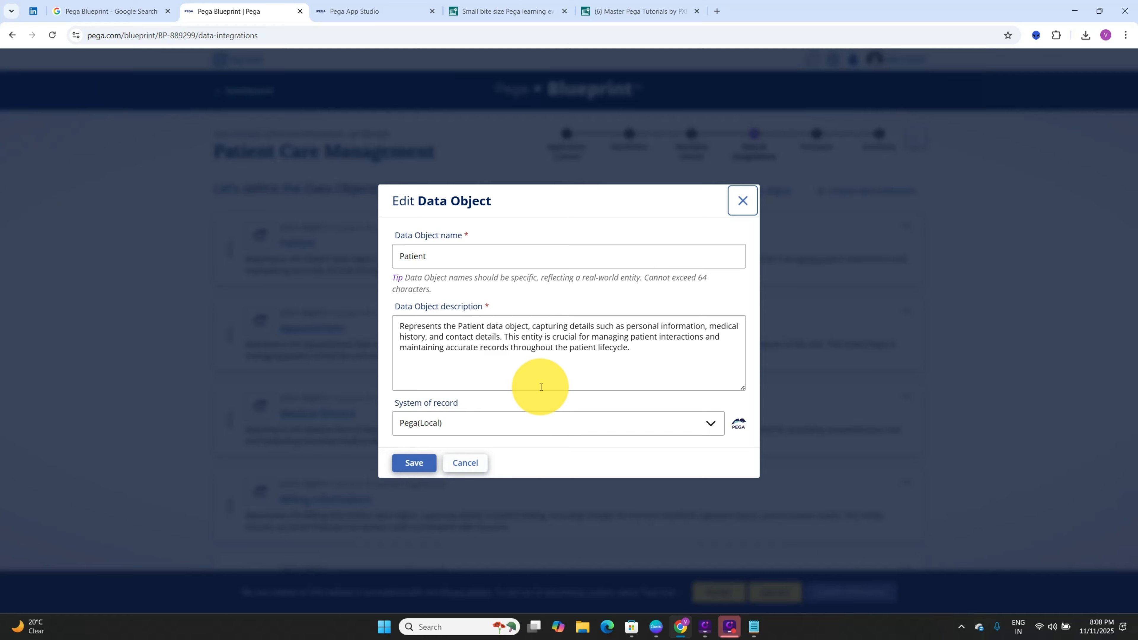
click(520, 424)
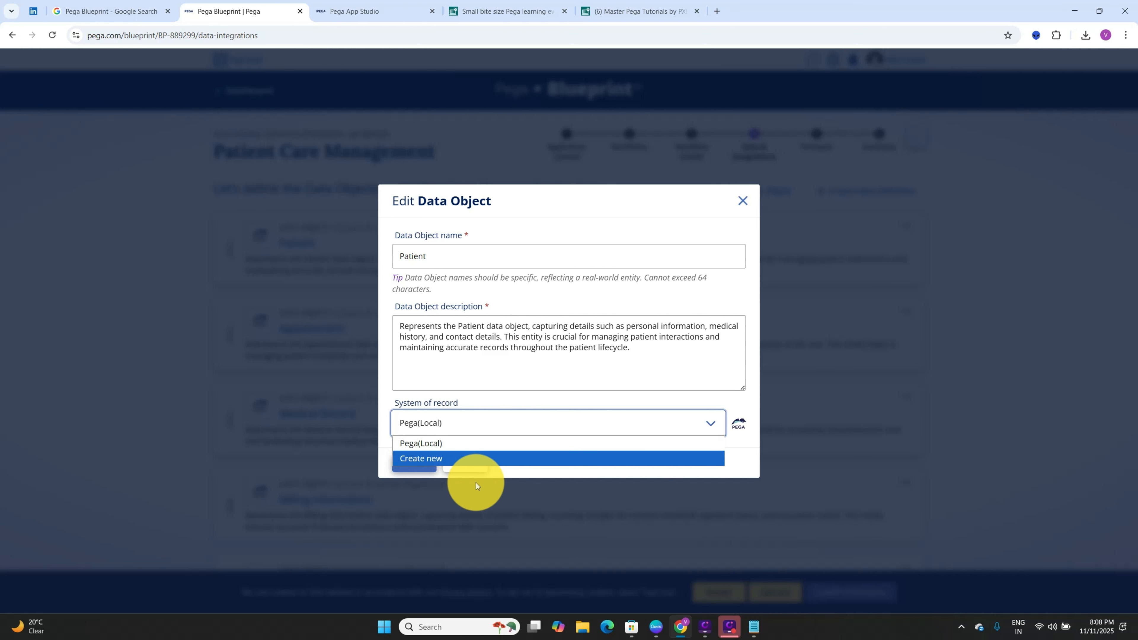
click(479, 461)
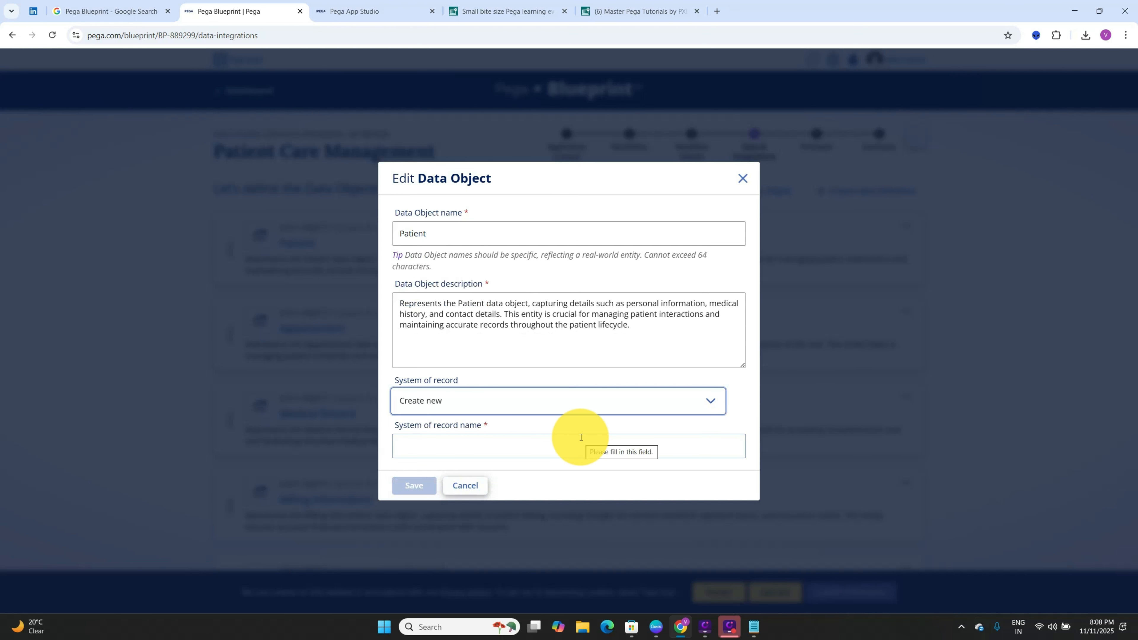
click(525, 455)
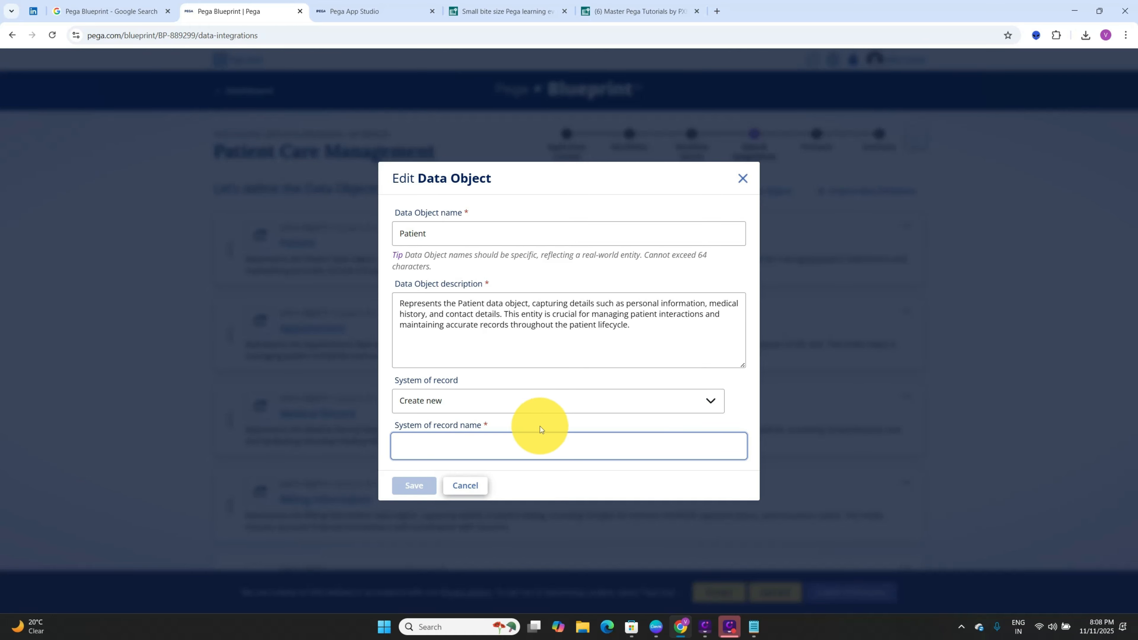
click(478, 489)
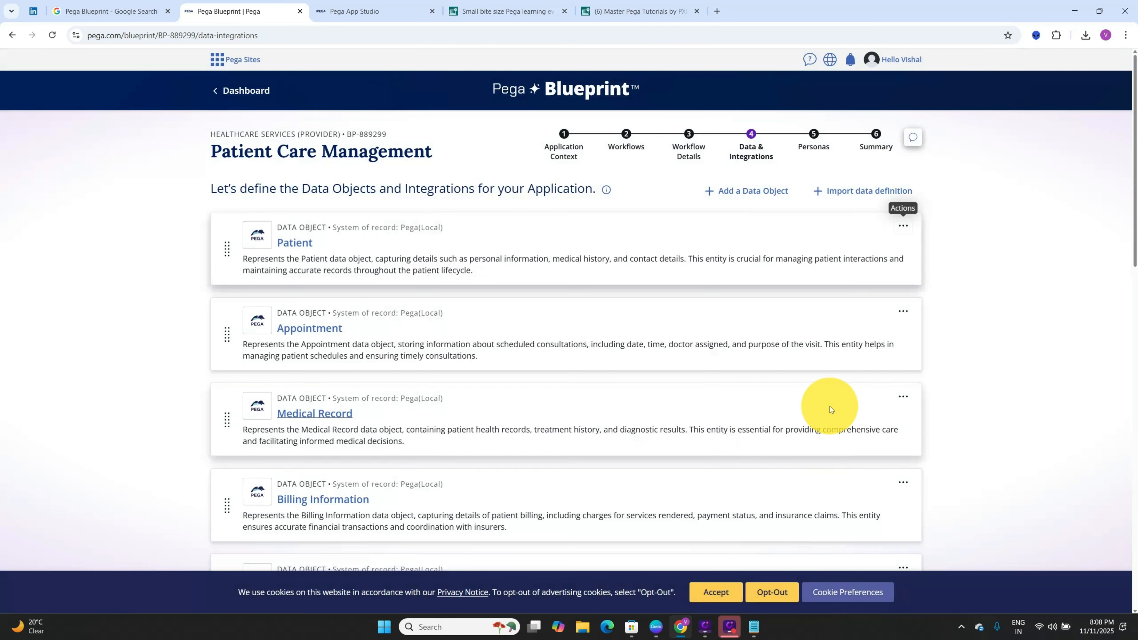
Step: Examine the OpenAPI and DDL source options for importing a data definition, and return to the data objects list
click(856, 202)
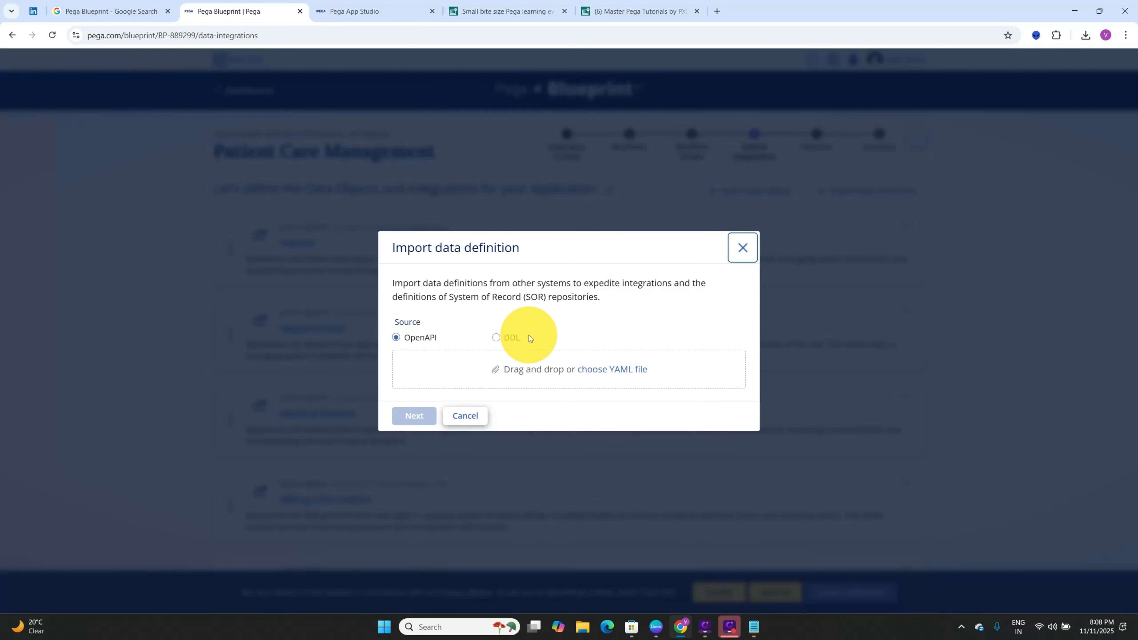
click(510, 336)
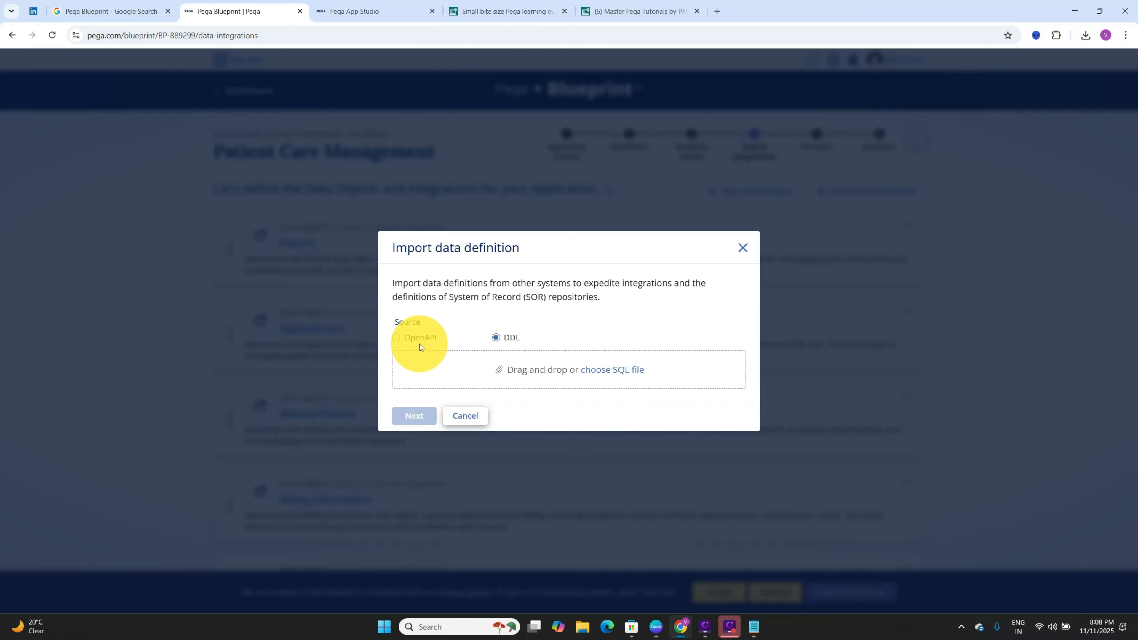
click(466, 417)
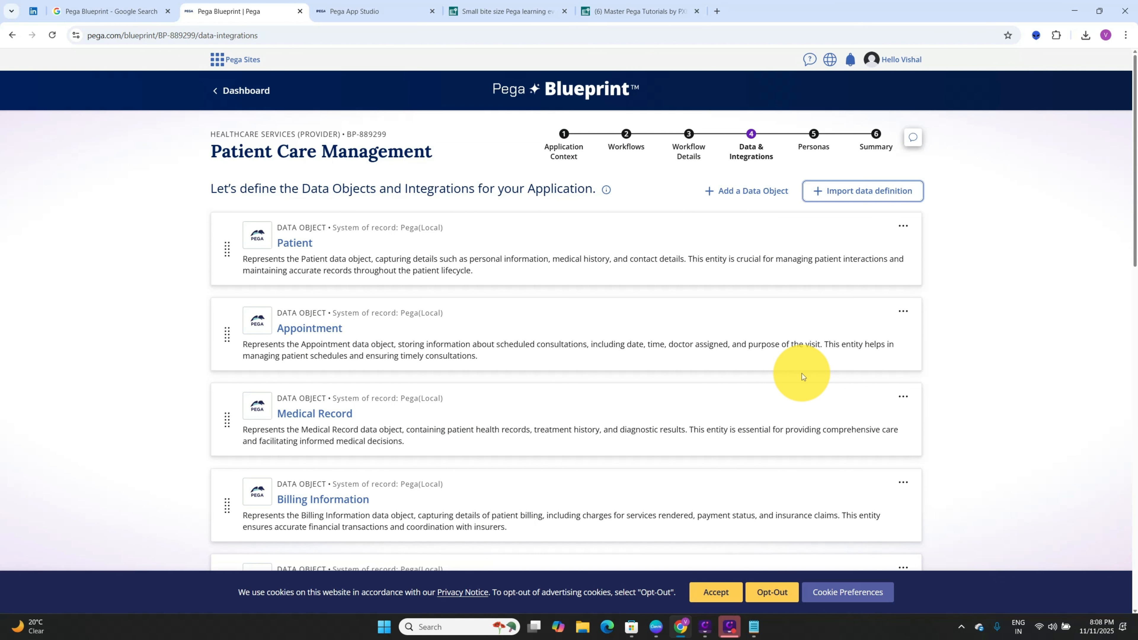
scroll(802, 374, down, 15)
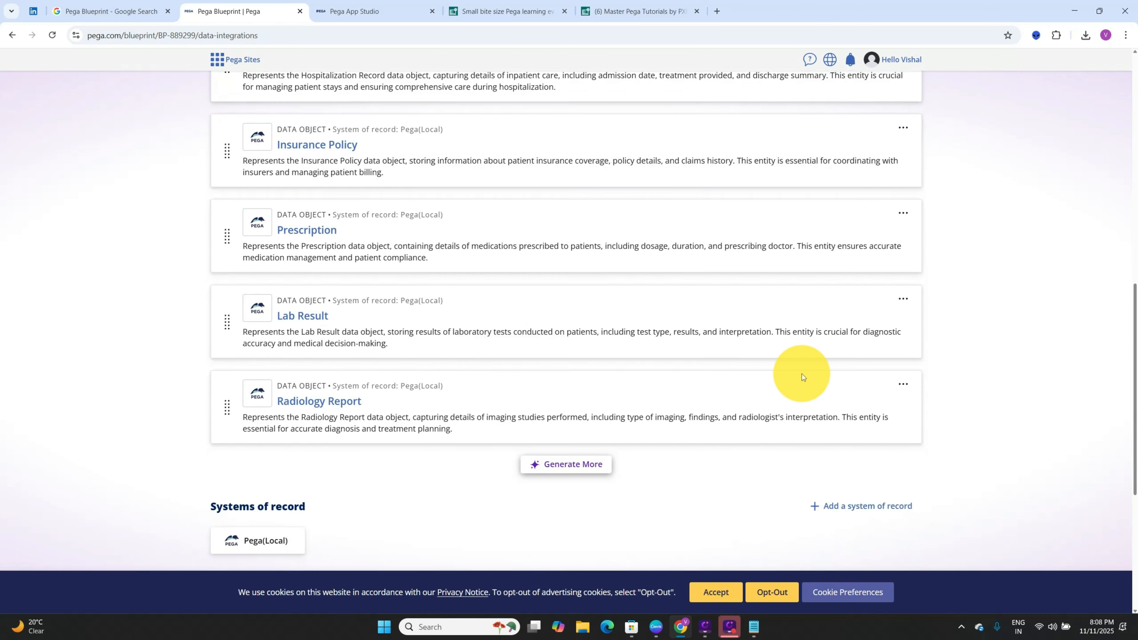
Step: Review the remaining data objects and systems of record, and continue to the Personas stage of the blueprint
scroll(803, 373, up, 7)
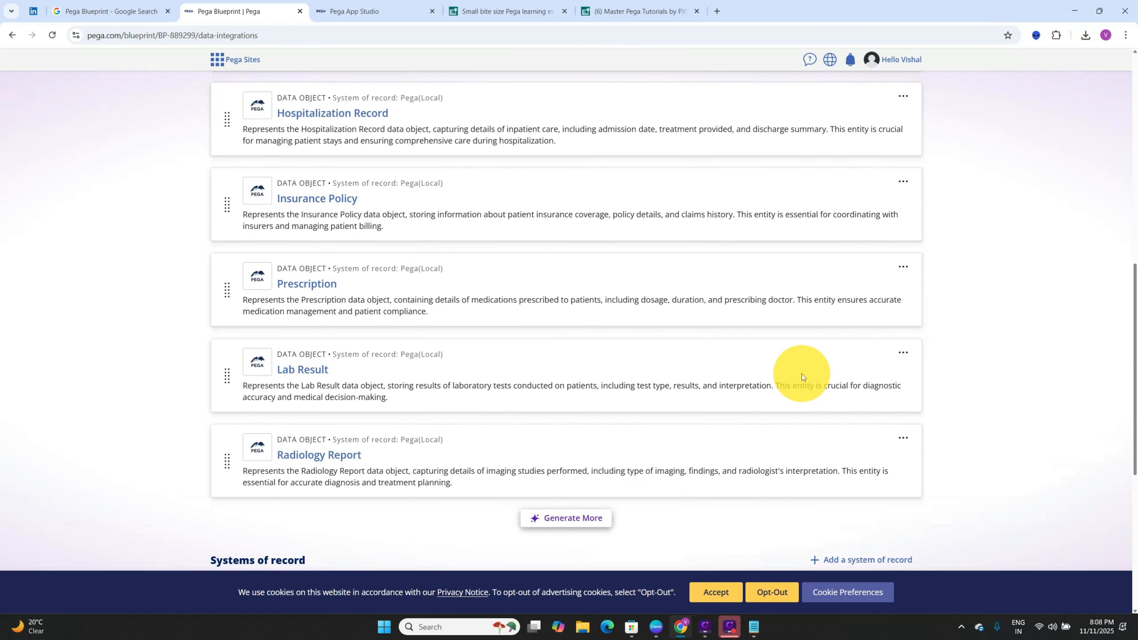
scroll(802, 373, down, 4)
scroll(671, 464, down, 3)
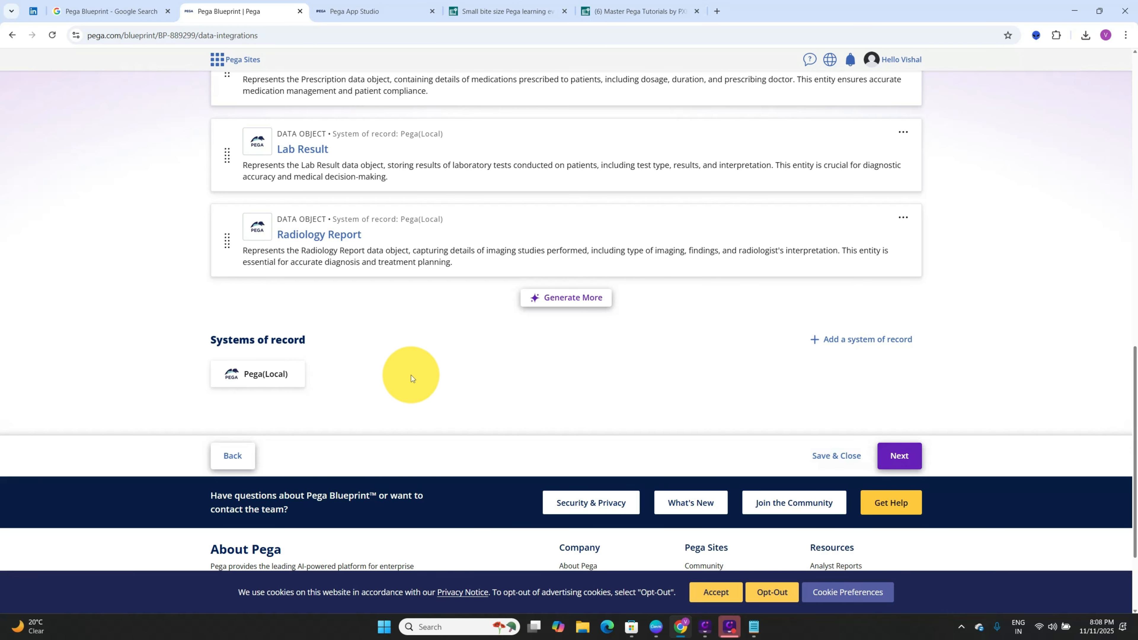
click(899, 456)
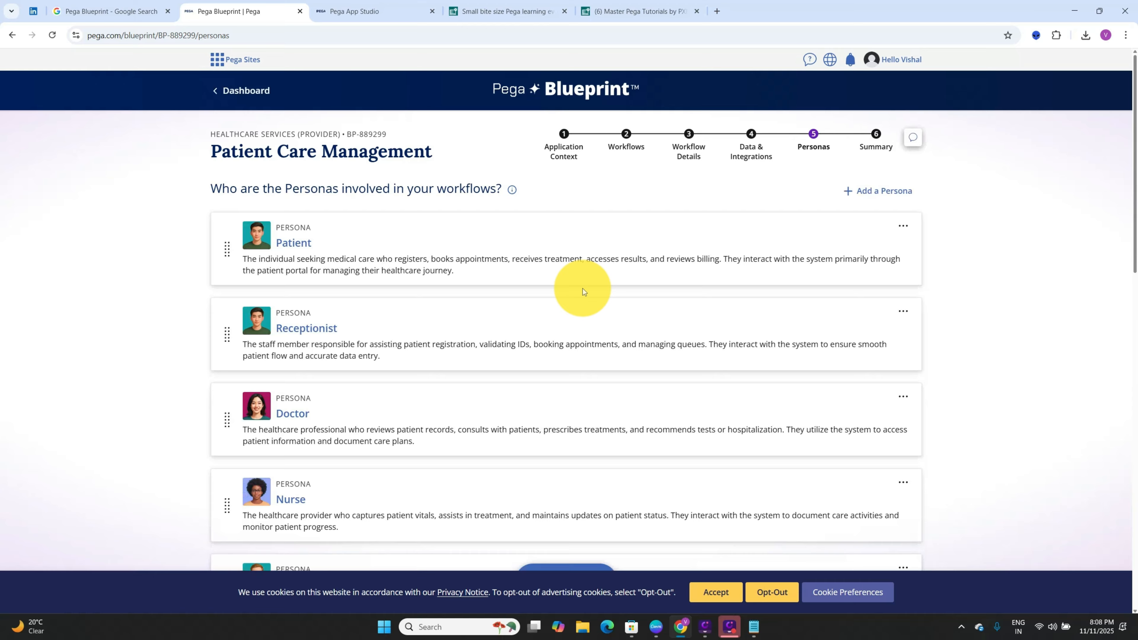
Step: Examine the full list of personas and the form for adding a persona, closing the form without adding one
scroll(582, 289, down, 3)
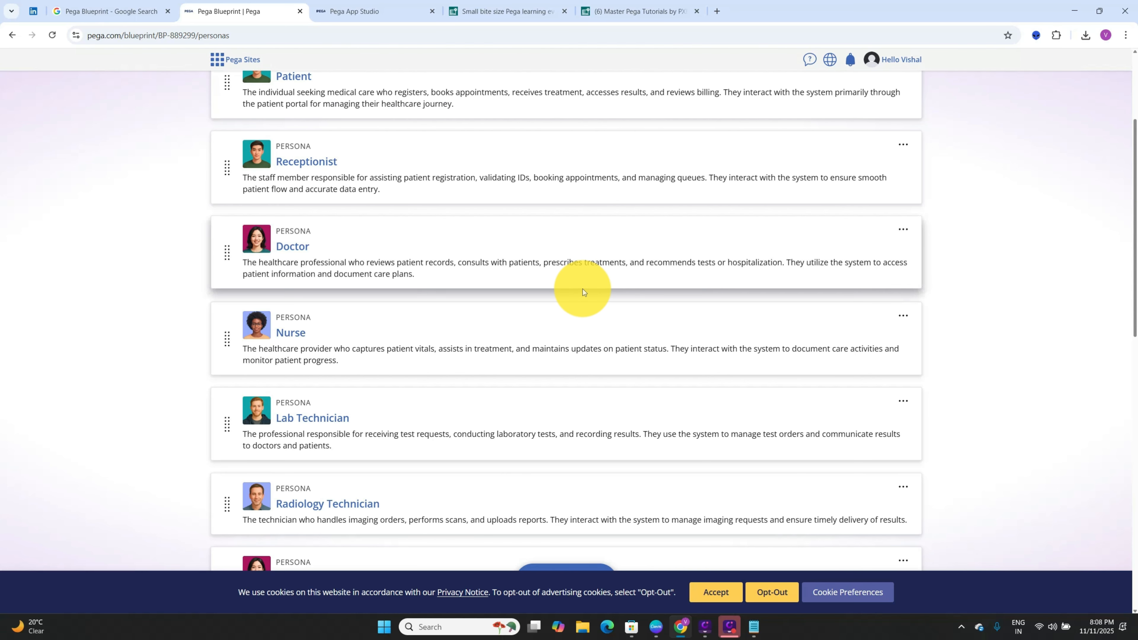
scroll(582, 291, down, 5)
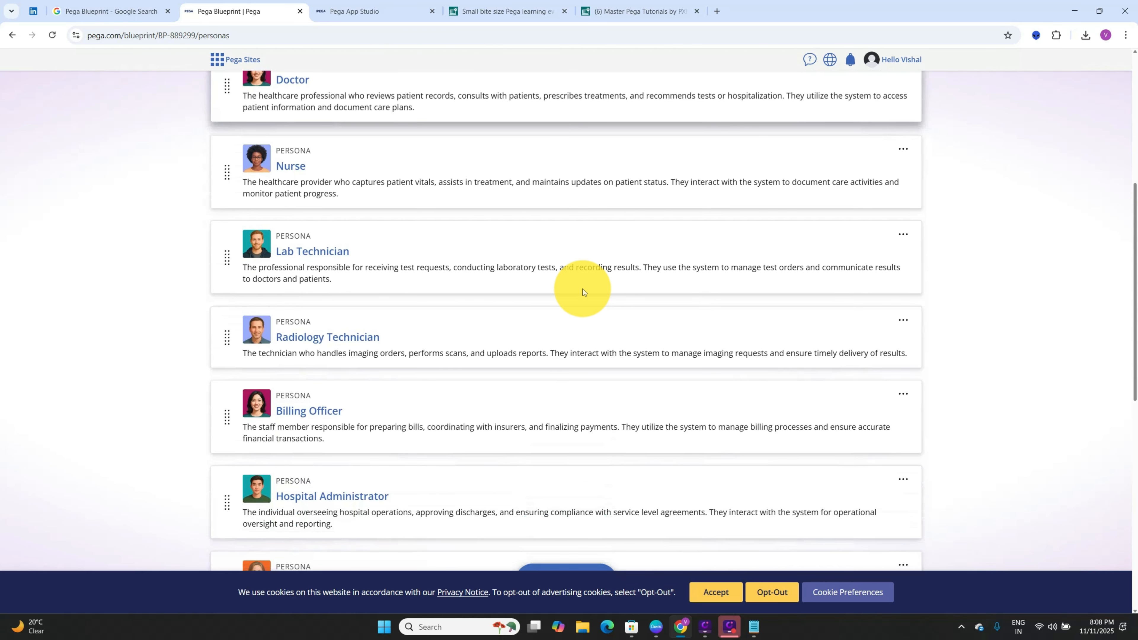
scroll(582, 292, down, 3)
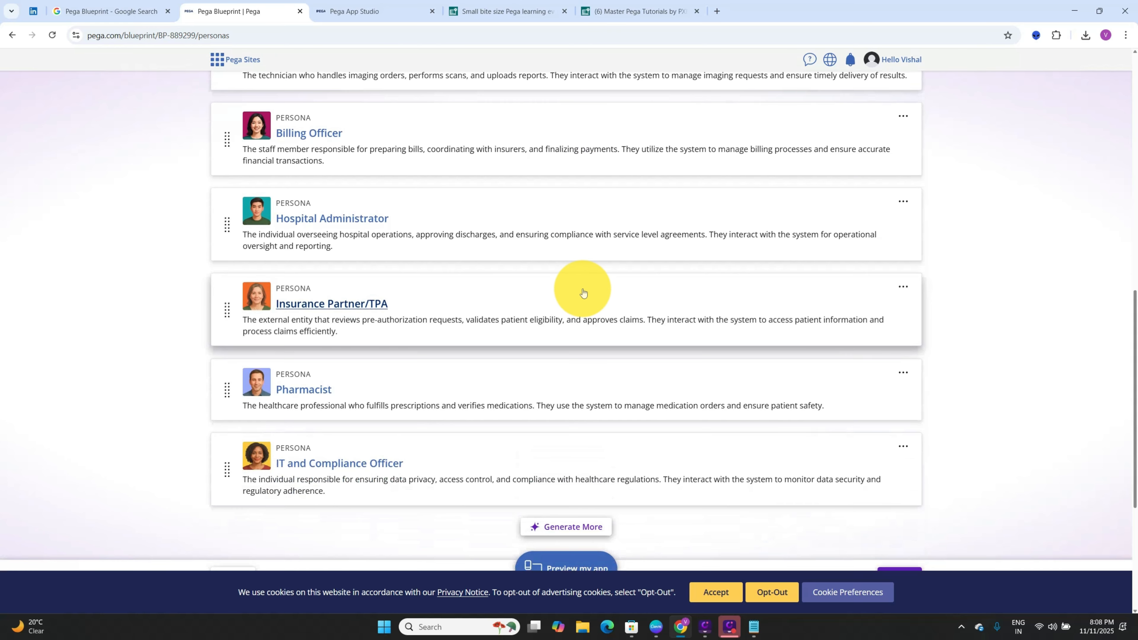
scroll(583, 292, up, 10)
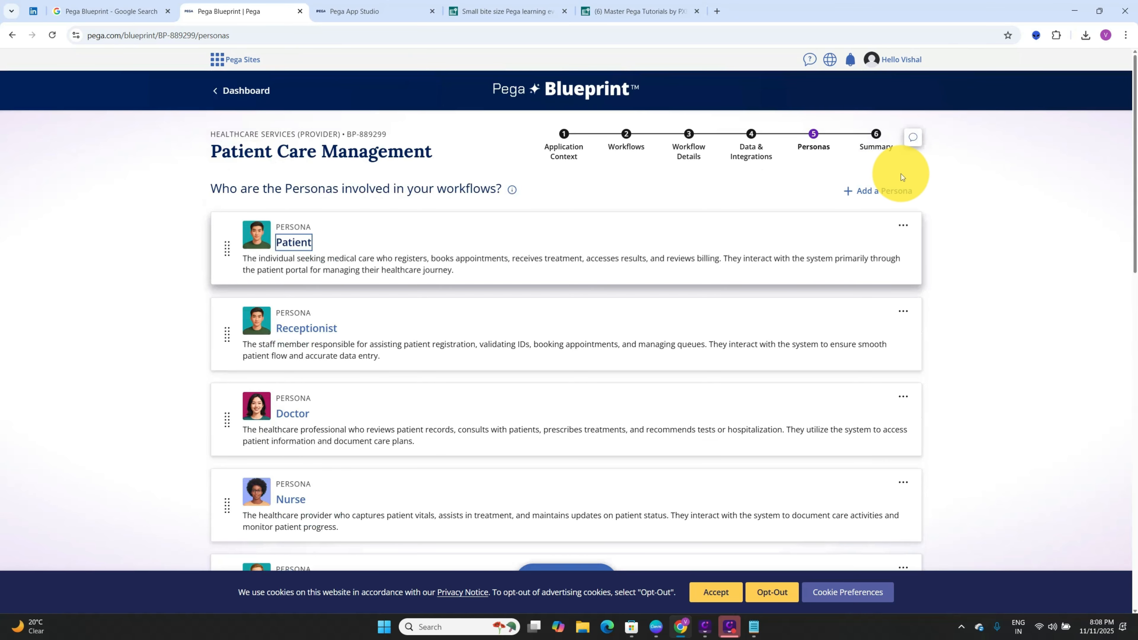
click(863, 193)
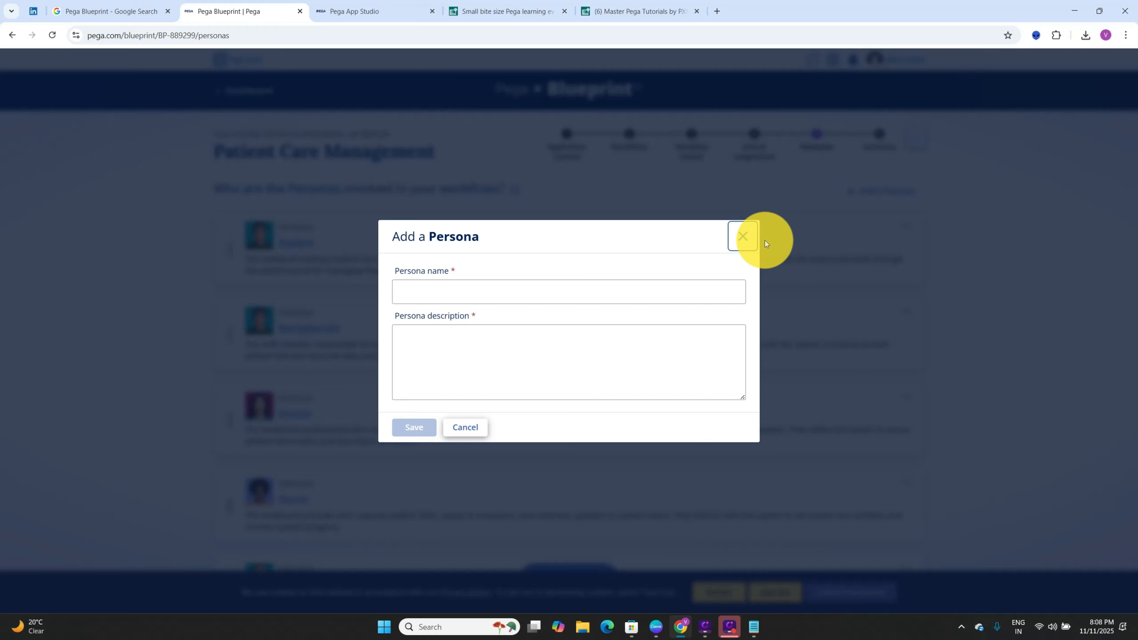
click(747, 246)
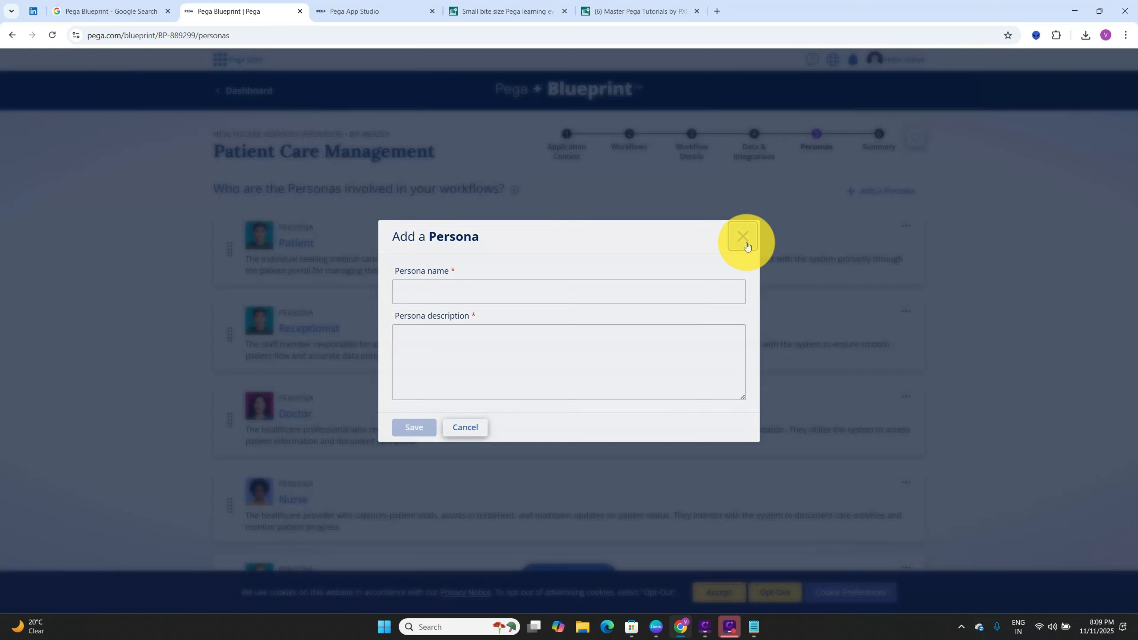
Step: Preview the app in the Desktop channel, process the Patient Registration assignment, and check the workflows available for preview
scroll(1047, 275, down, 8)
scroll(1047, 276, down, 5)
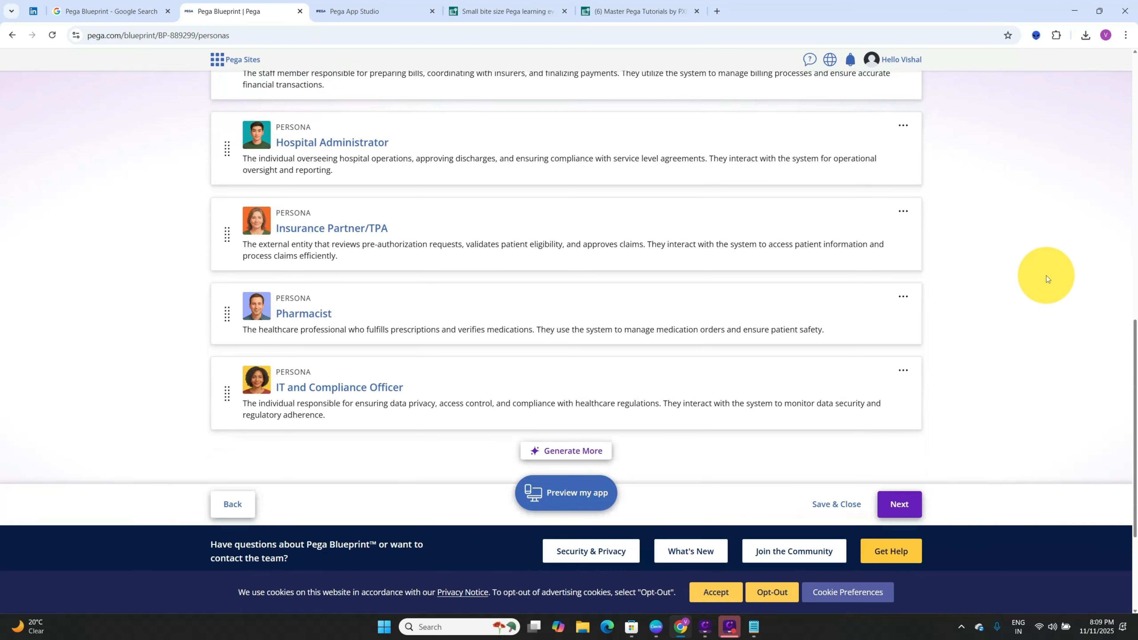
click(575, 462)
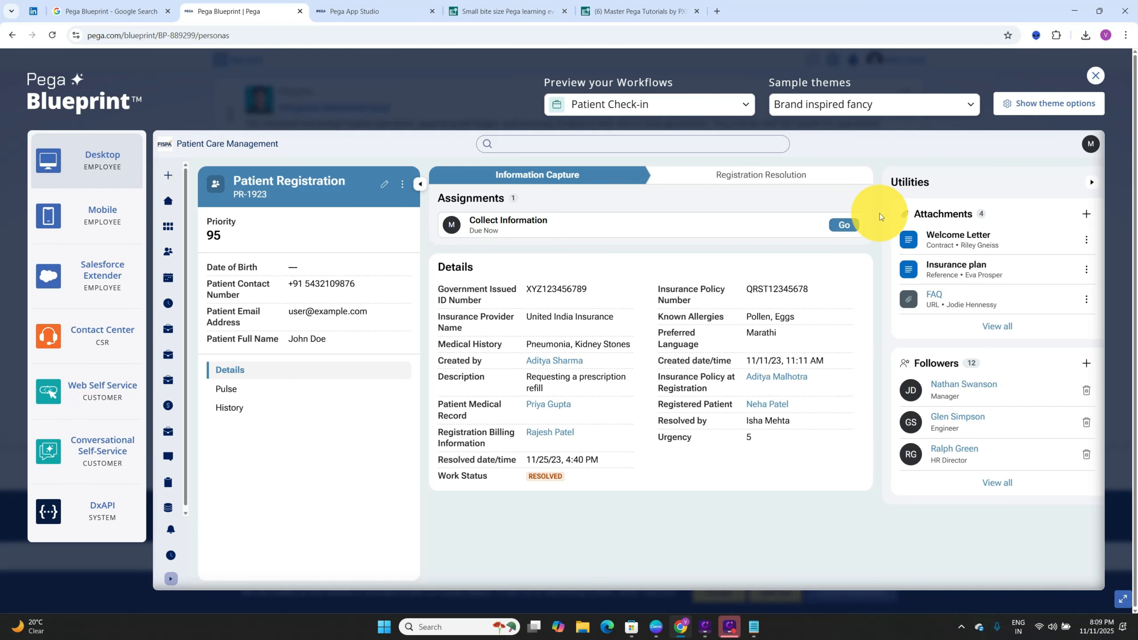
click(842, 224)
click(680, 108)
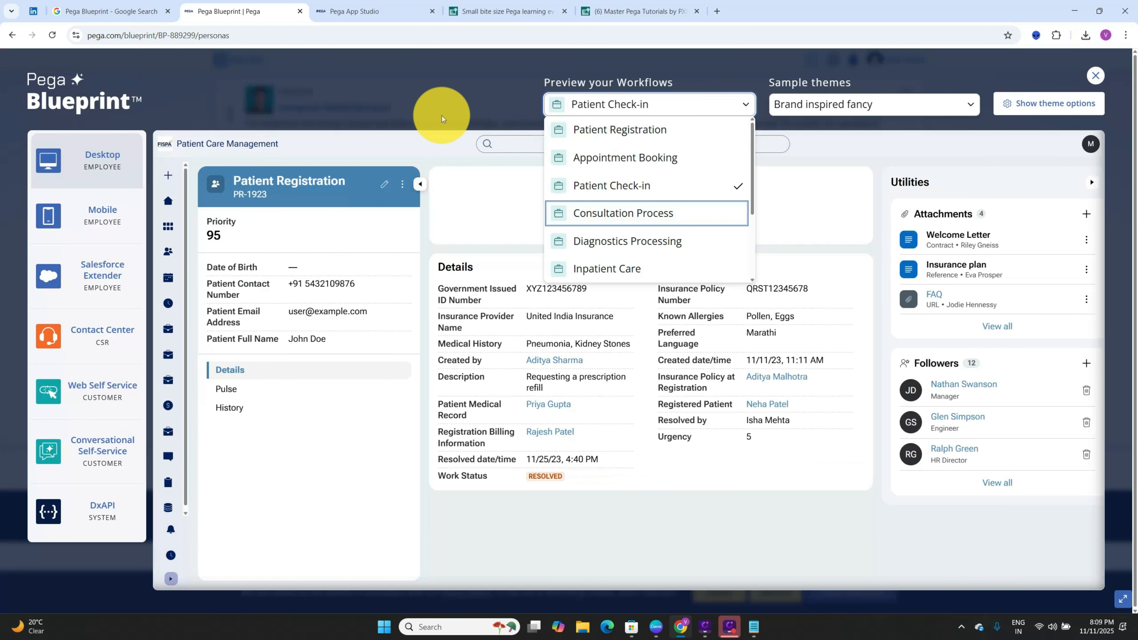
click(425, 154)
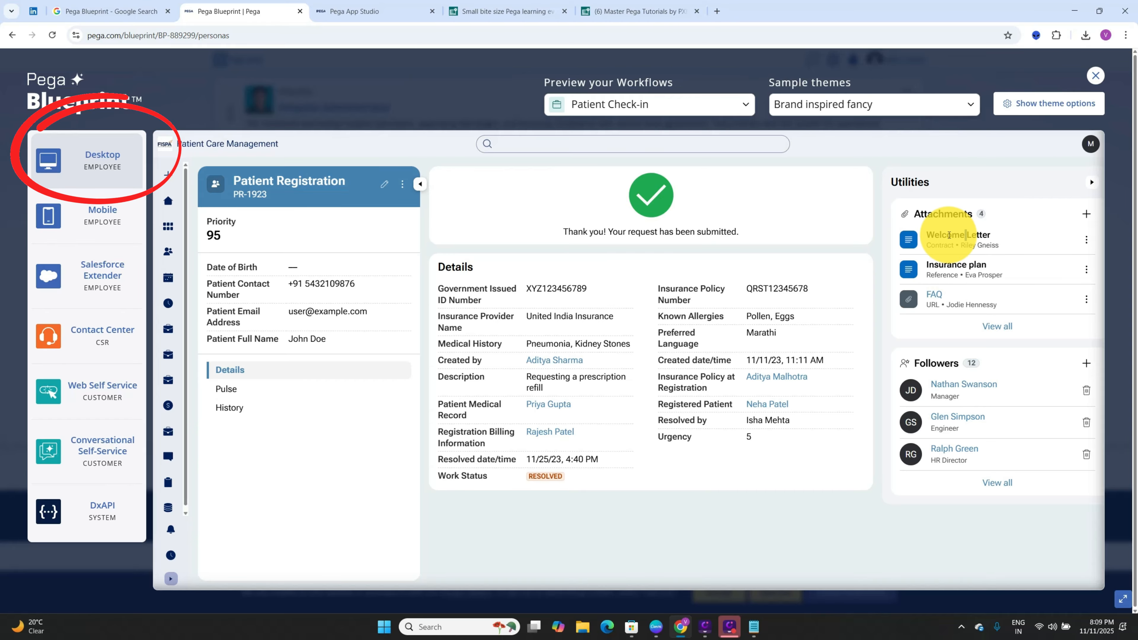
Step: Preview Patient Registration in the Mobile channel and submit its Collect Information form
click(133, 225)
click(521, 148)
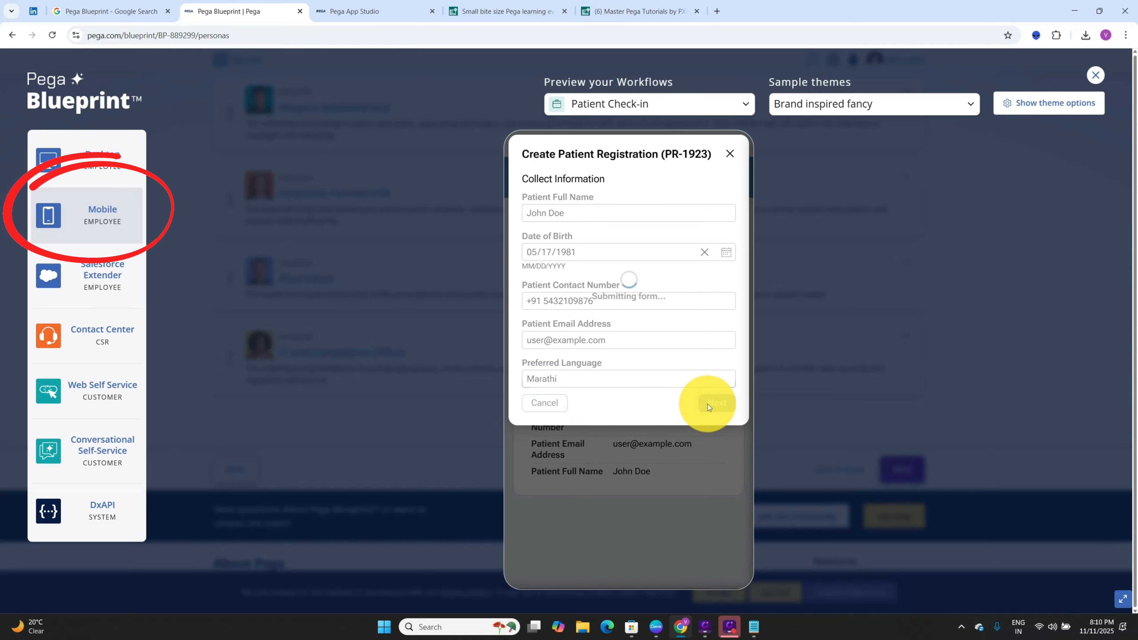
click(718, 402)
Step: Preview Patient Registration in the Salesforce Extender and Contact Center channels
click(96, 285)
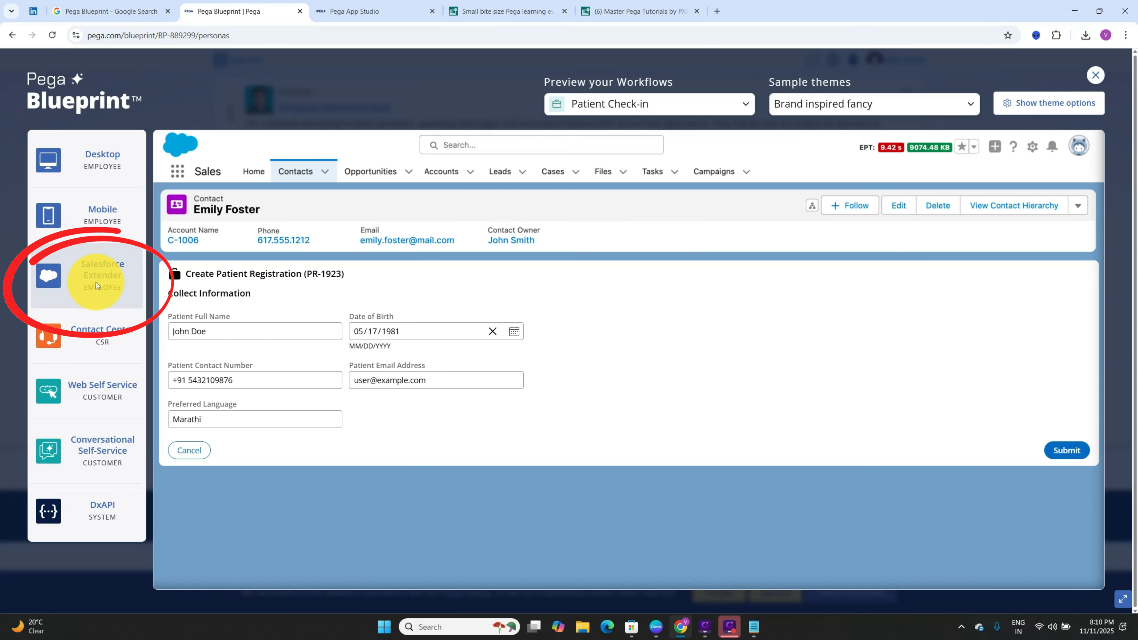
click(101, 338)
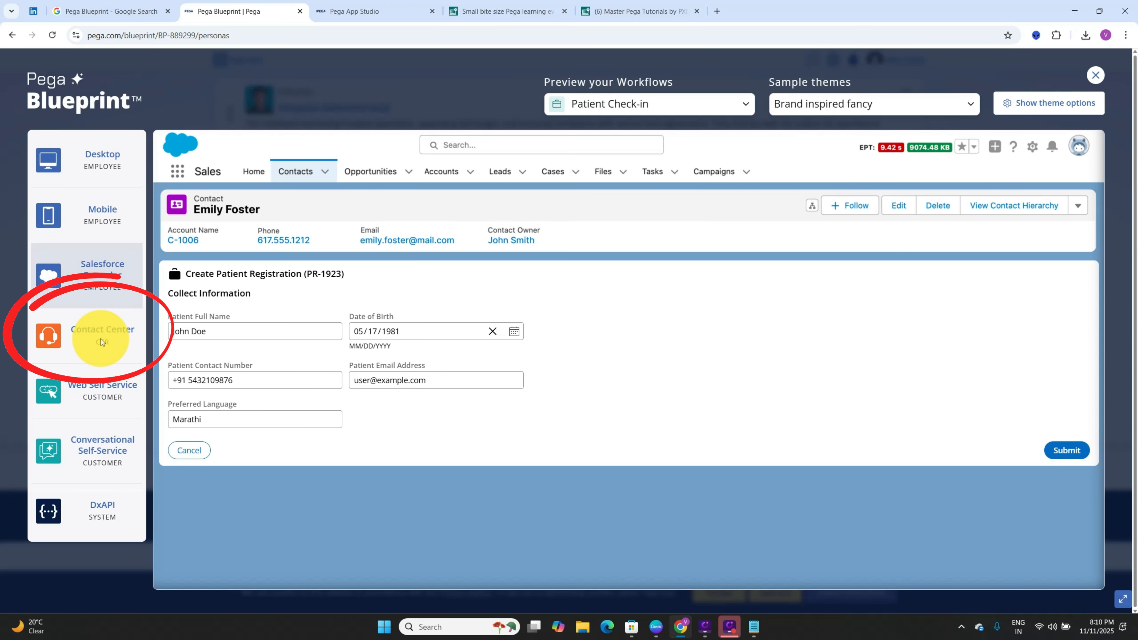
click(1057, 249)
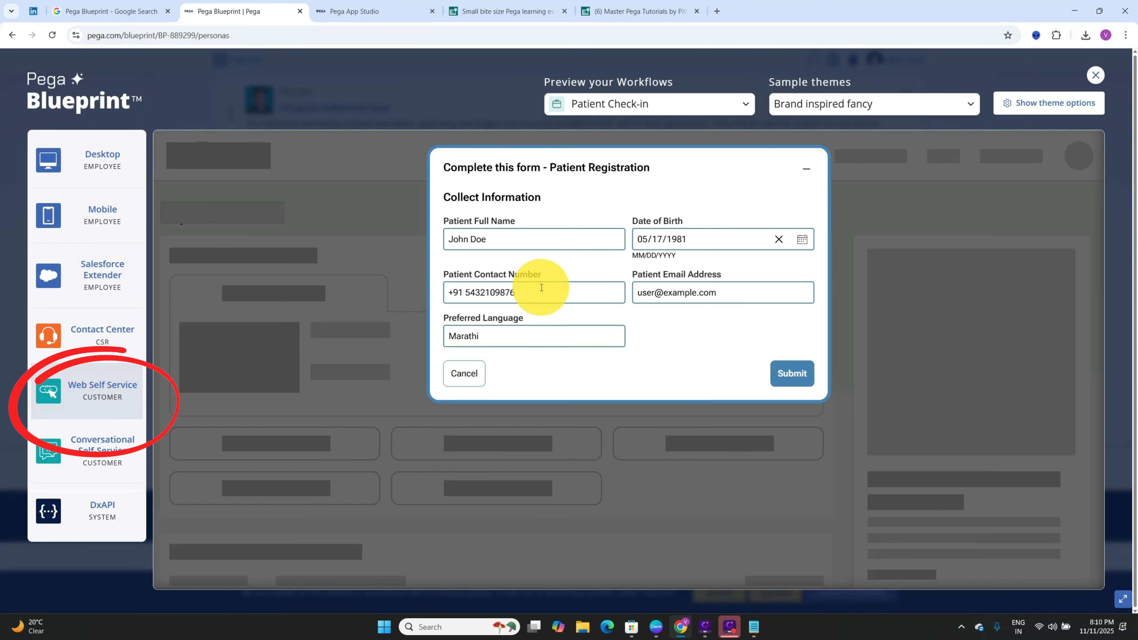
Step: Submit the Collect Information and Capture Medical Information forms in the Web Self Service preview, and view the Conversational Self-Service channel
click(779, 388)
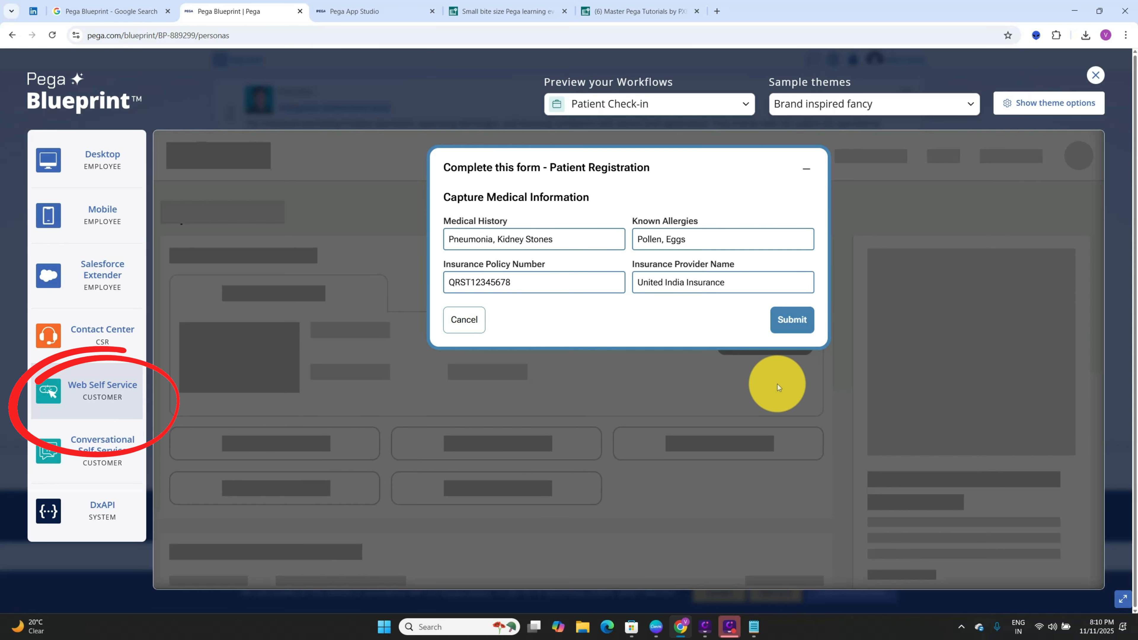
click(792, 322)
click(100, 450)
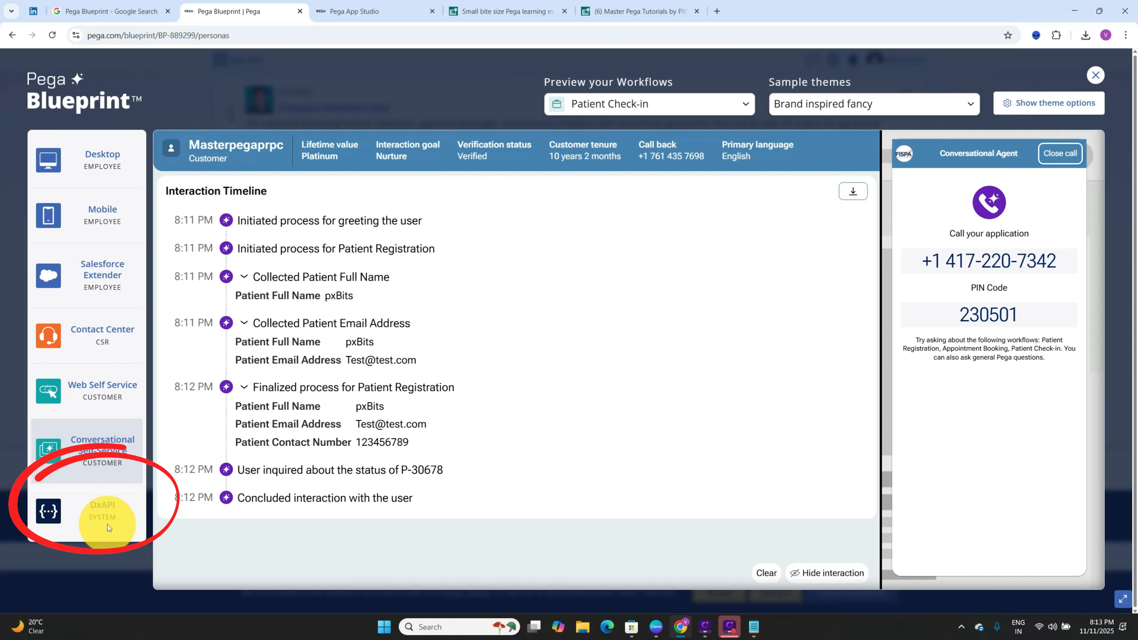
Step: View the DxAPI endpoints for Patient Registration, and switch the previewed workflow to Appointment Booking
click(103, 511)
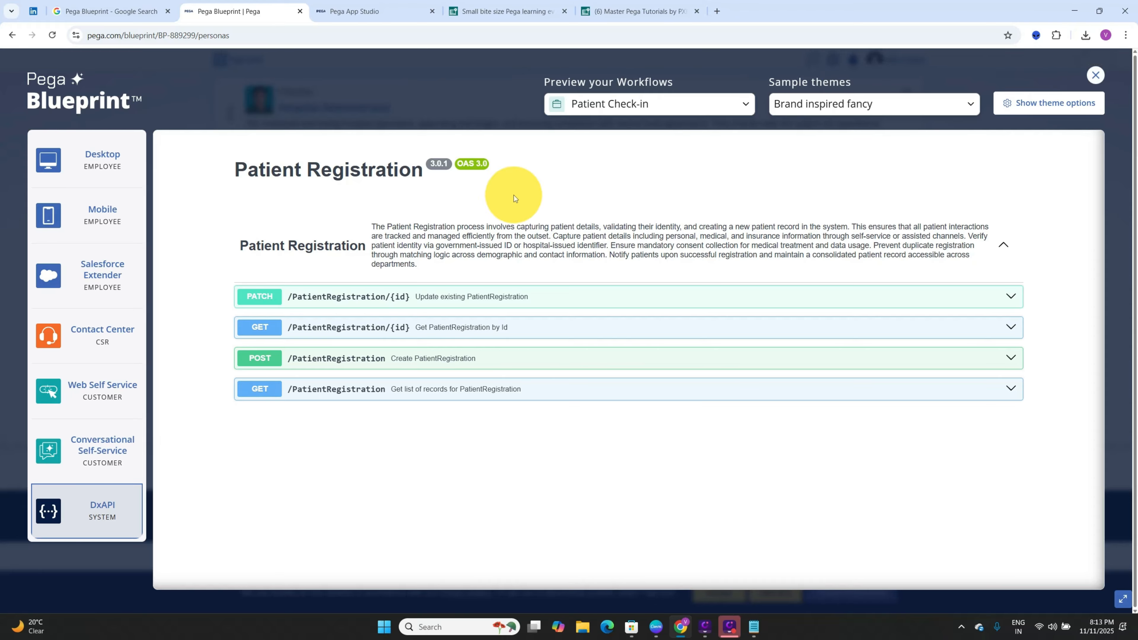
click(723, 111)
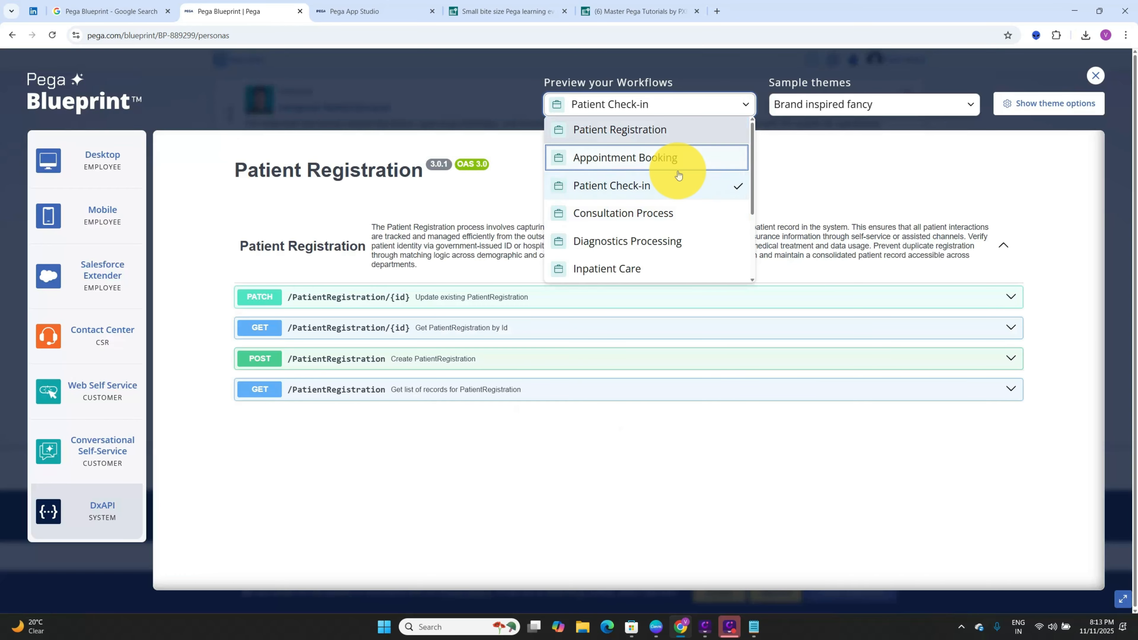
click(679, 175)
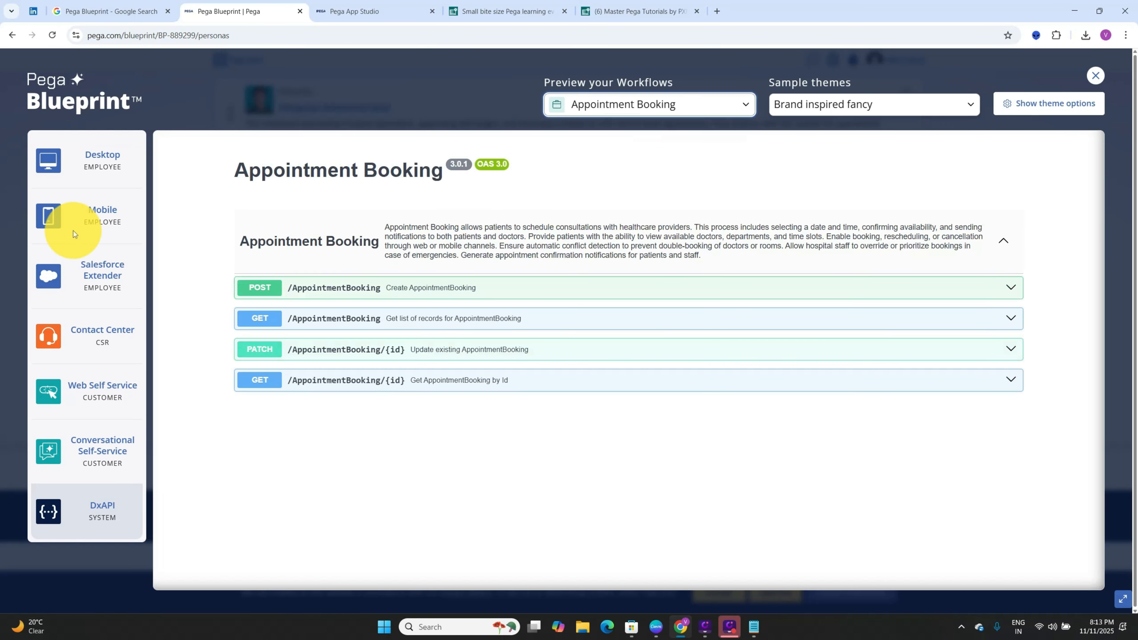
Step: Preview Appointment Booking in the Desktop channel, create a new Appointment Booking case from the portal, and close the preview
click(61, 163)
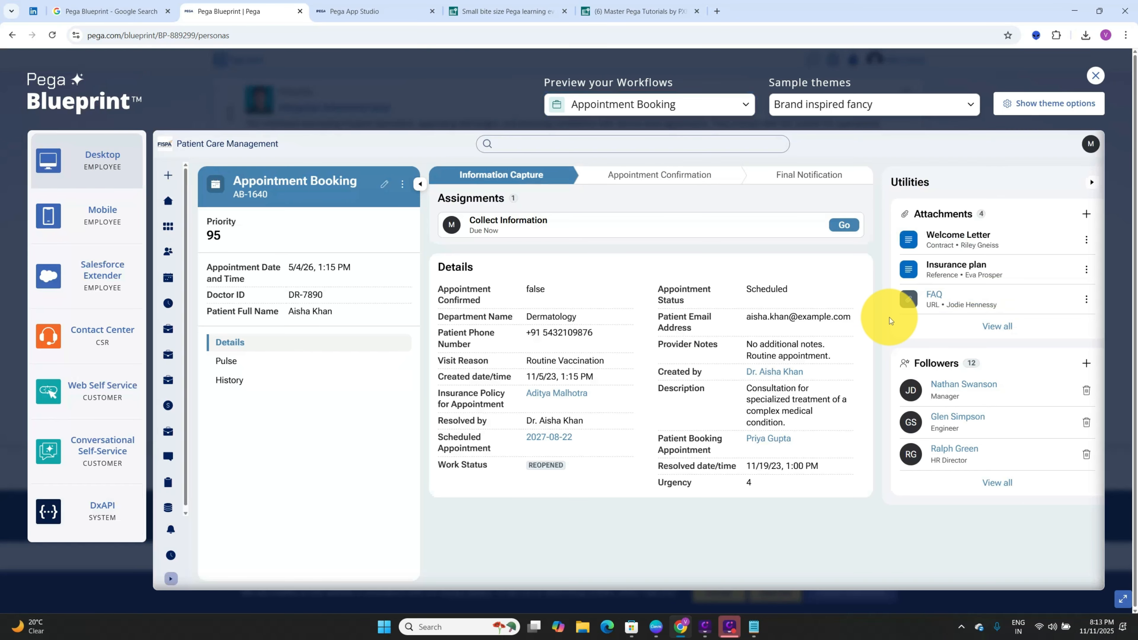
click(168, 200)
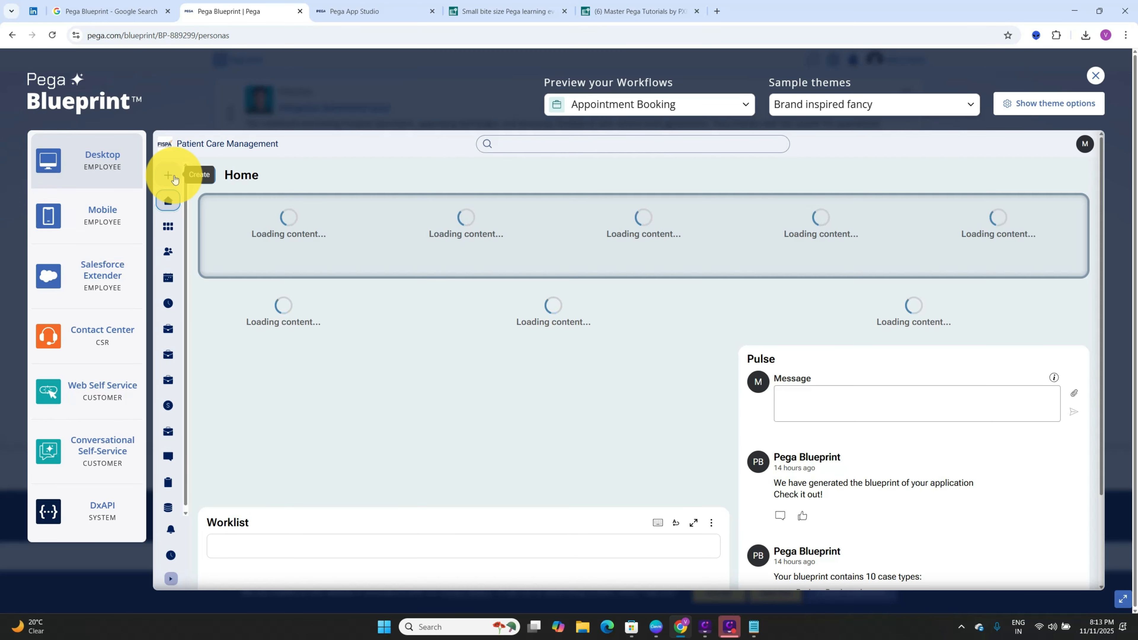
click(173, 179)
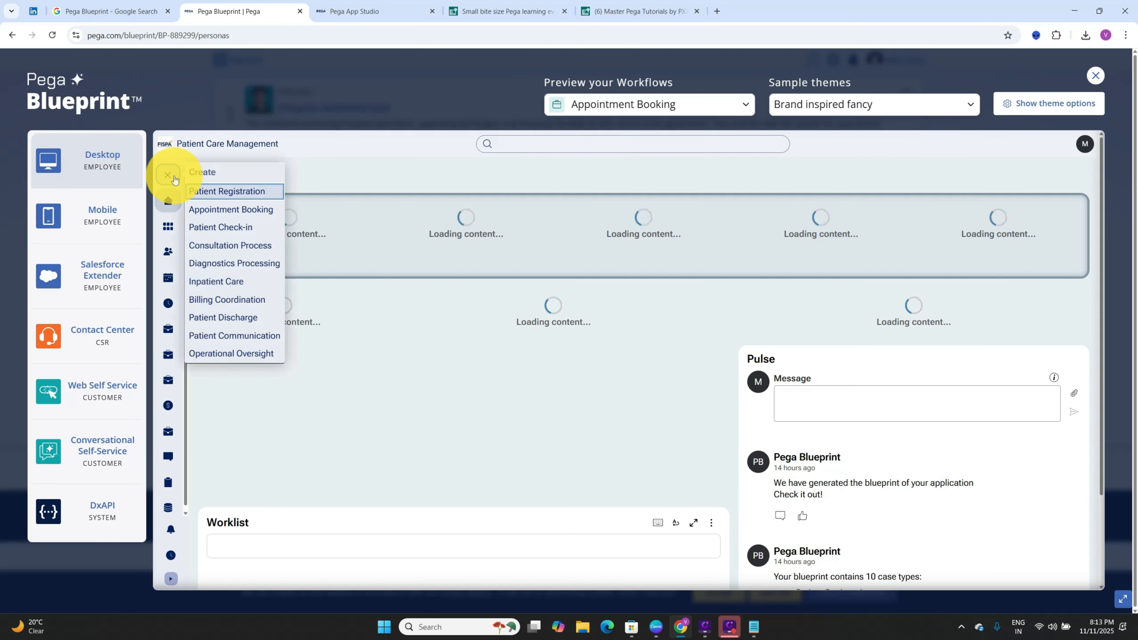
click(251, 209)
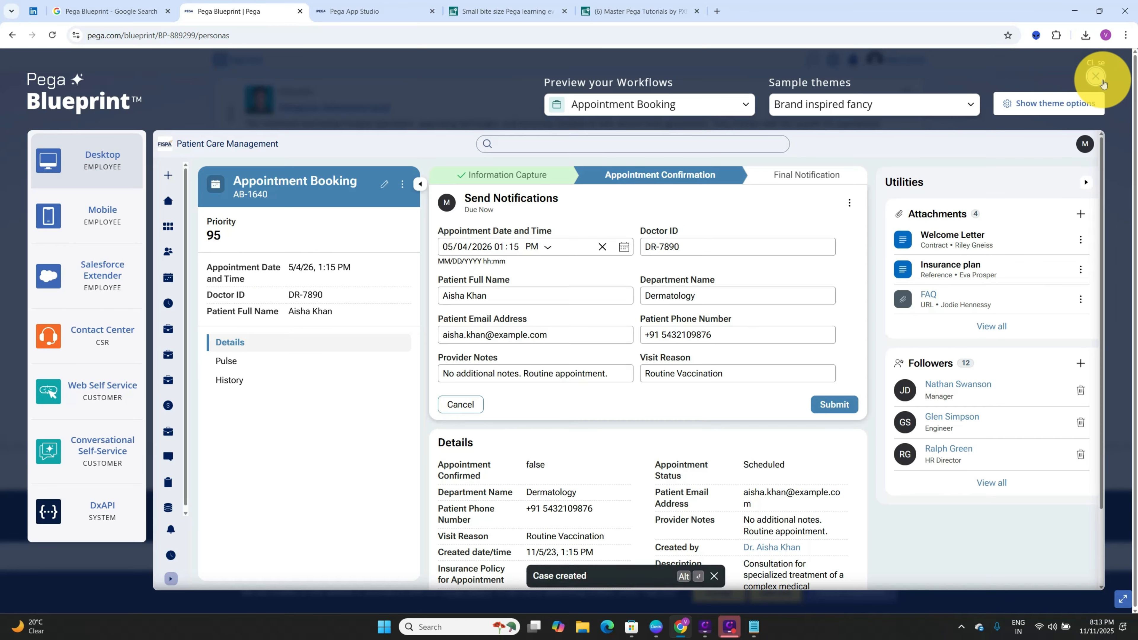
click(1103, 80)
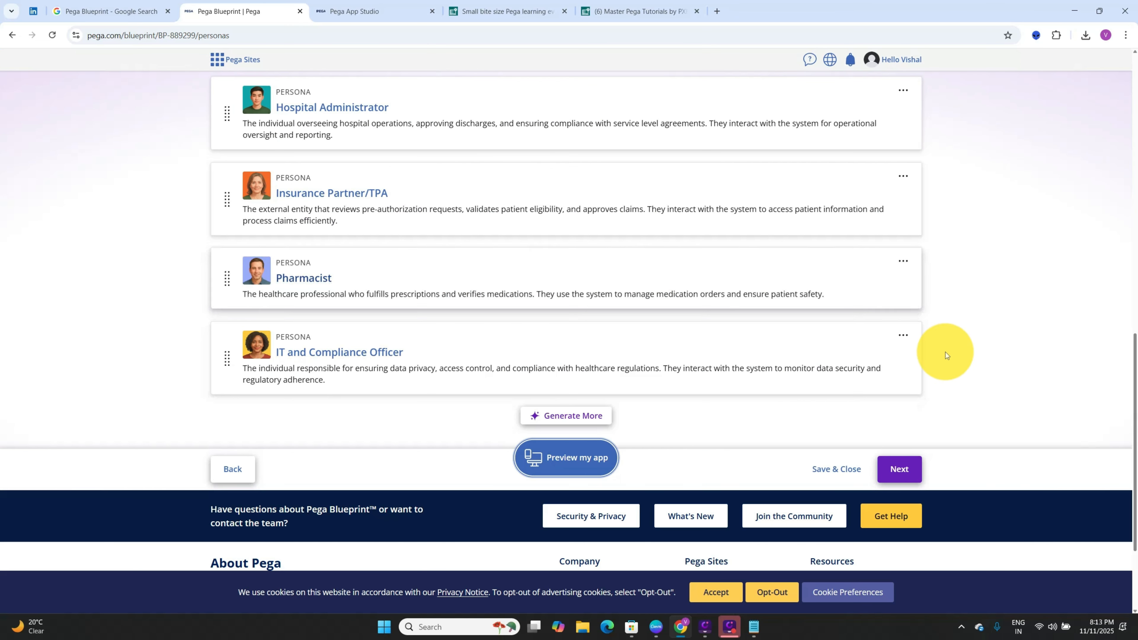
Step: Continue from the Personas stage to the Summary stage of the blueprint
scroll(851, 495, up, 5)
scroll(851, 495, down, 10)
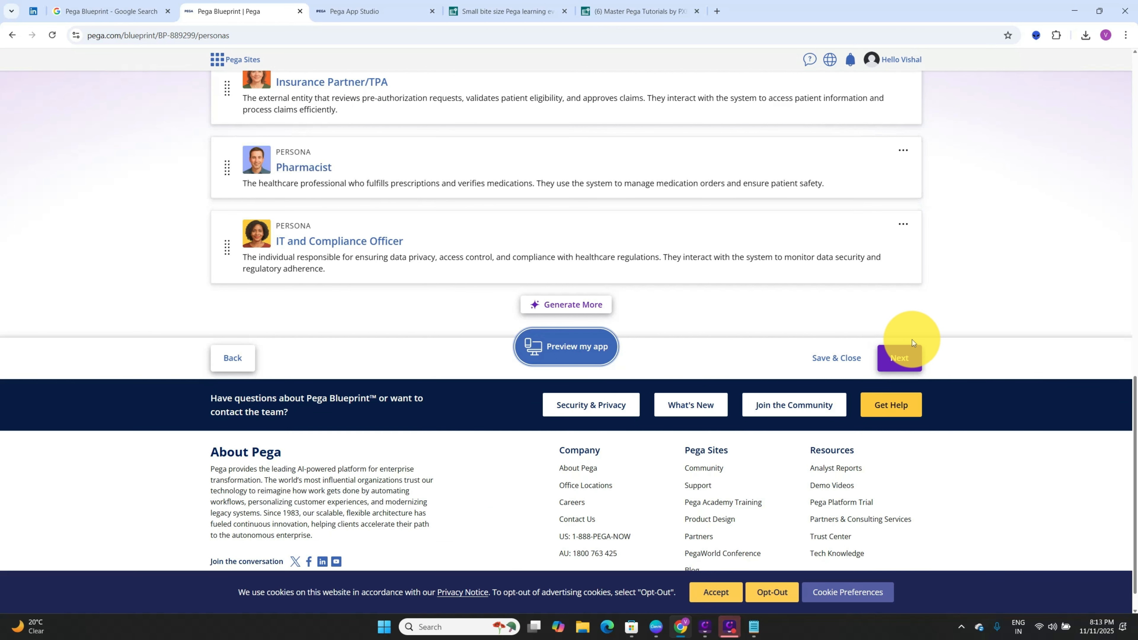
click(901, 357)
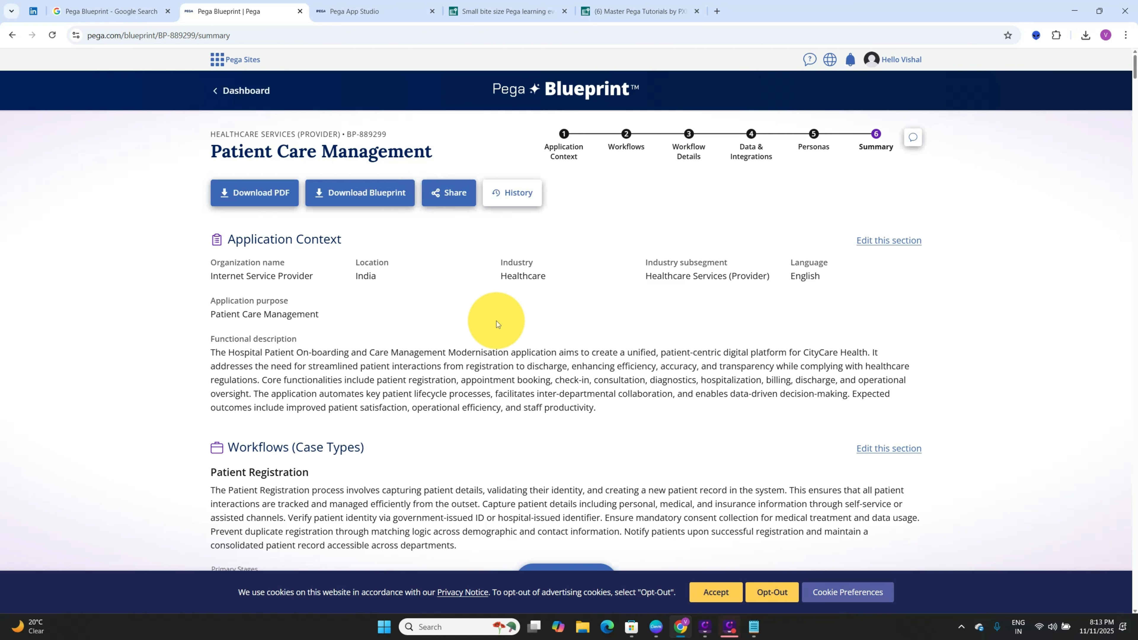
Step: Open the PDF version of the blueprint summary and examine its case types, case data models and data objects
click(266, 196)
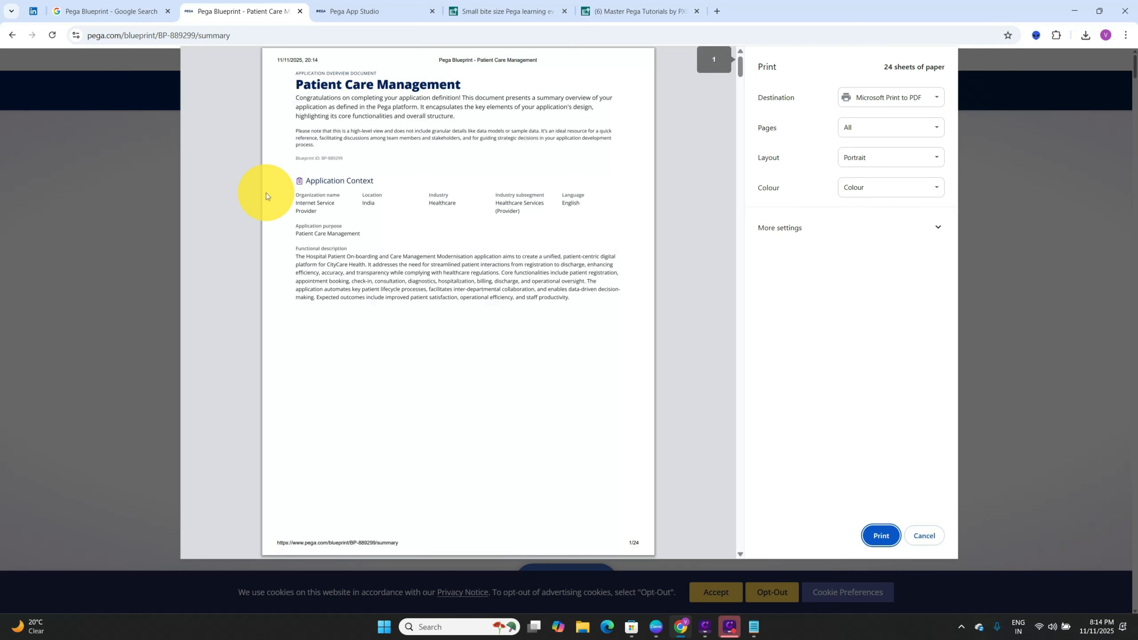
scroll(647, 212, down, 15)
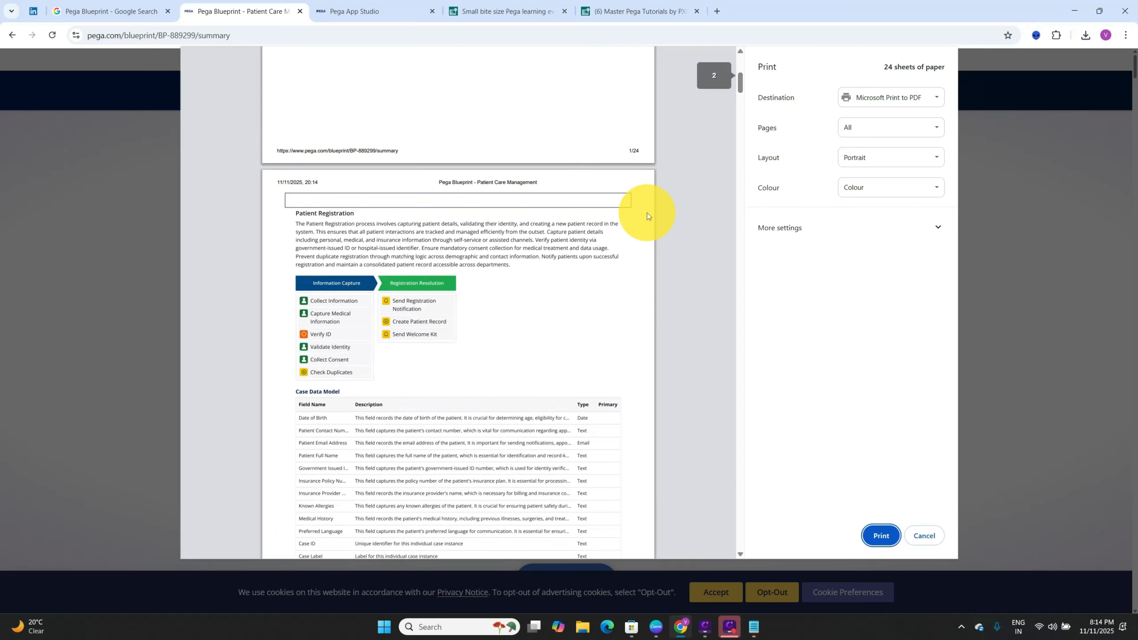
scroll(648, 213, down, 15)
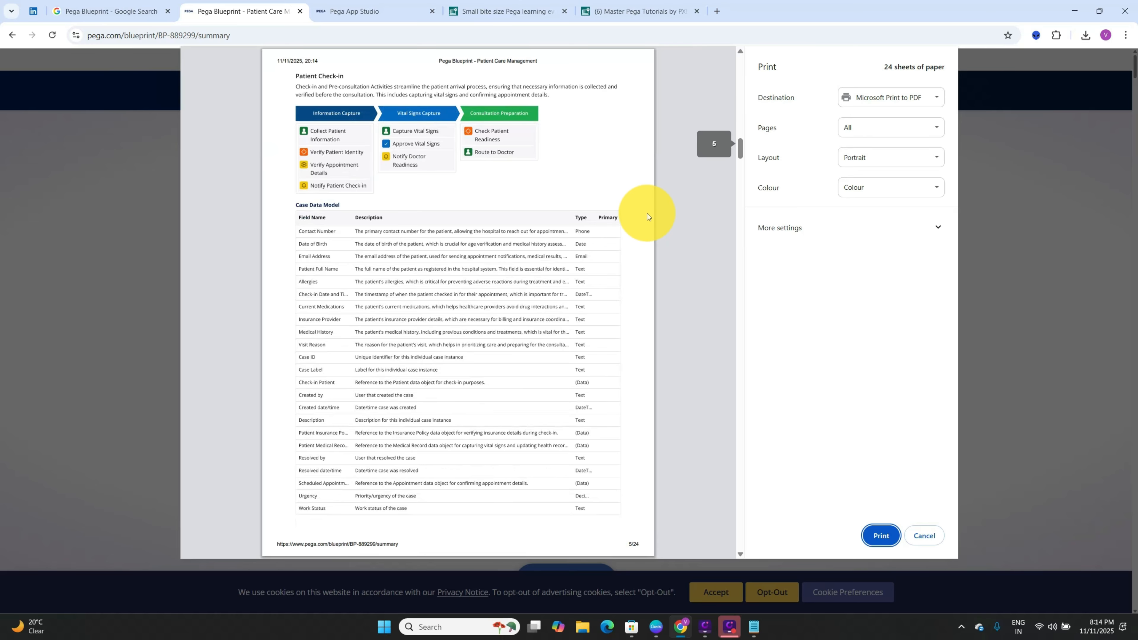
scroll(648, 213, down, 12)
scroll(647, 213, down, 20)
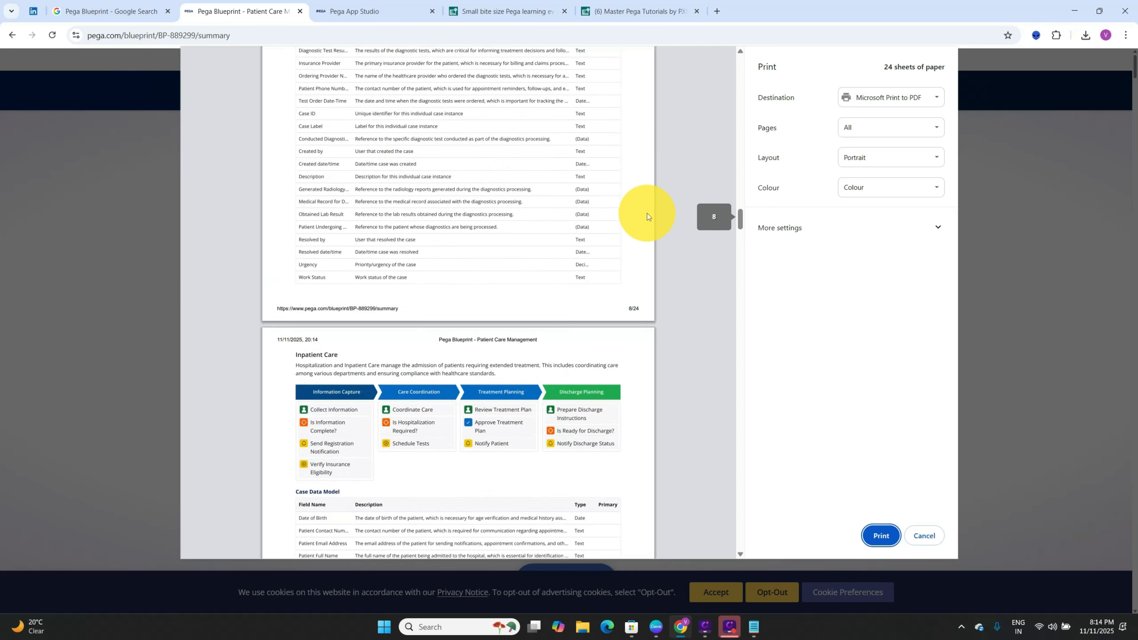
scroll(648, 214, down, 20)
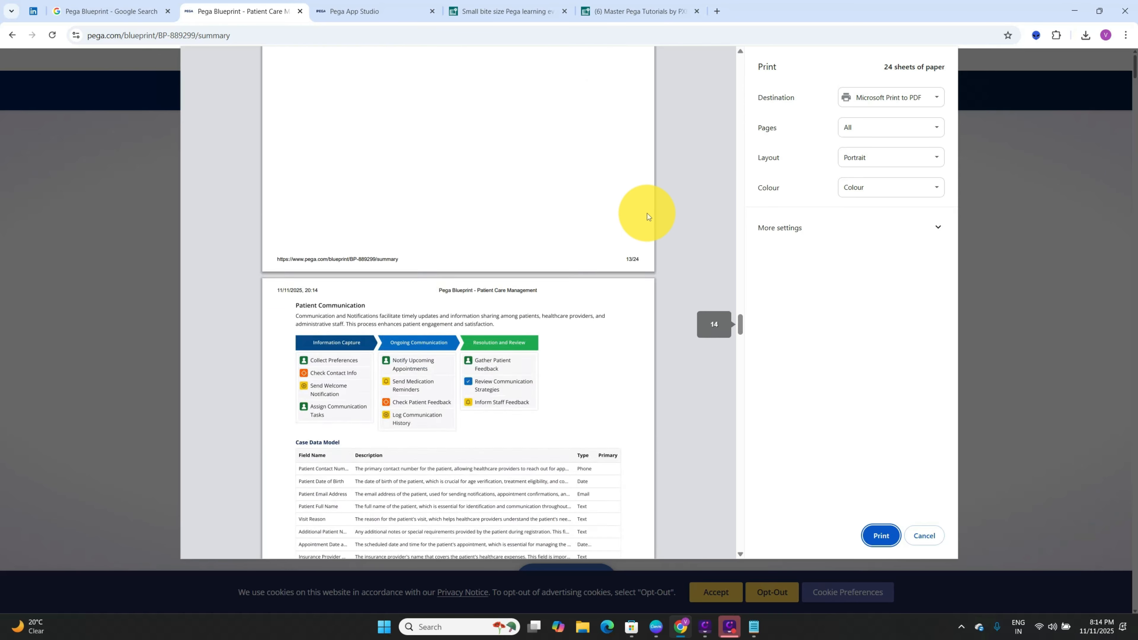
scroll(648, 213, down, 18)
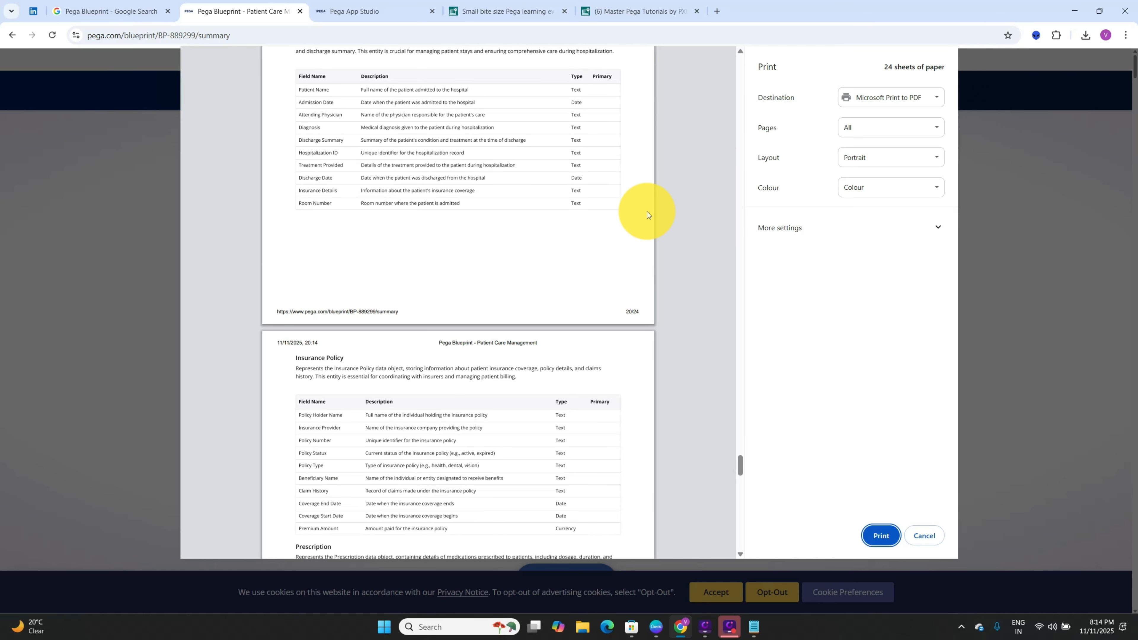
Step: Look through the remaining pages of the PDF preview and save the summary to the Desktop as CityCare Blueprint with Microsoft Print to PDF
scroll(647, 212, down, 12)
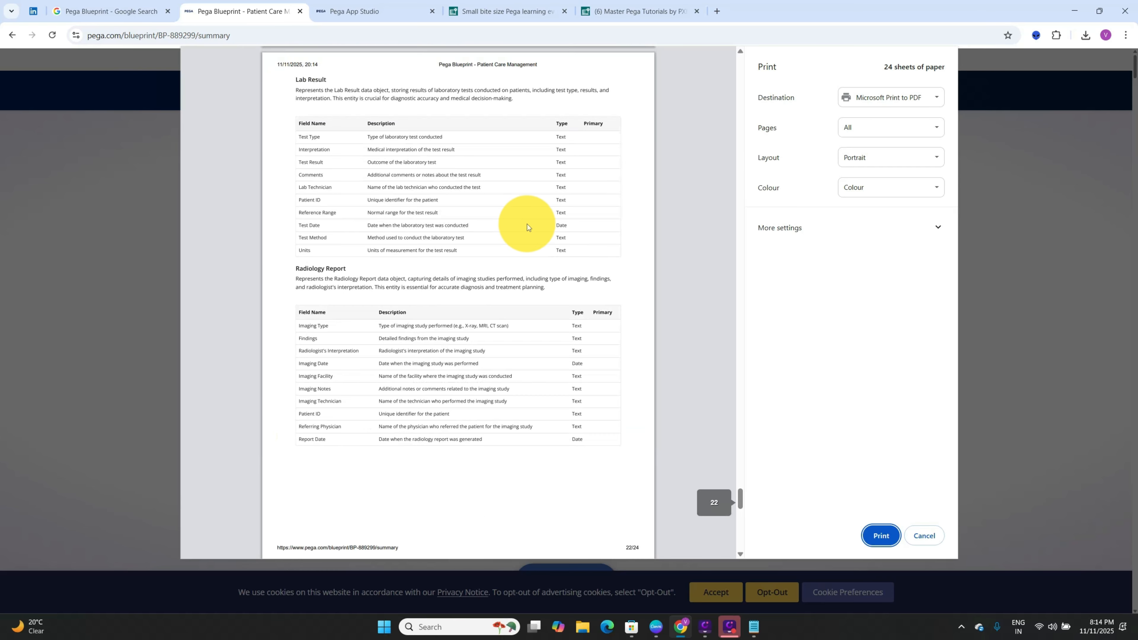
scroll(627, 414, down, 8)
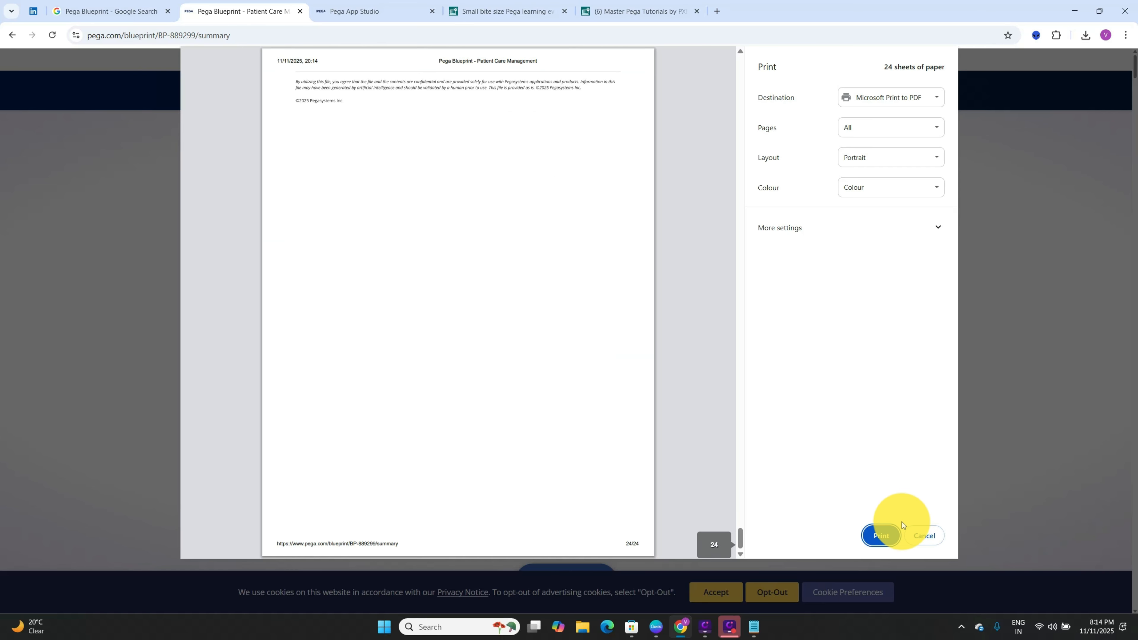
click(881, 536)
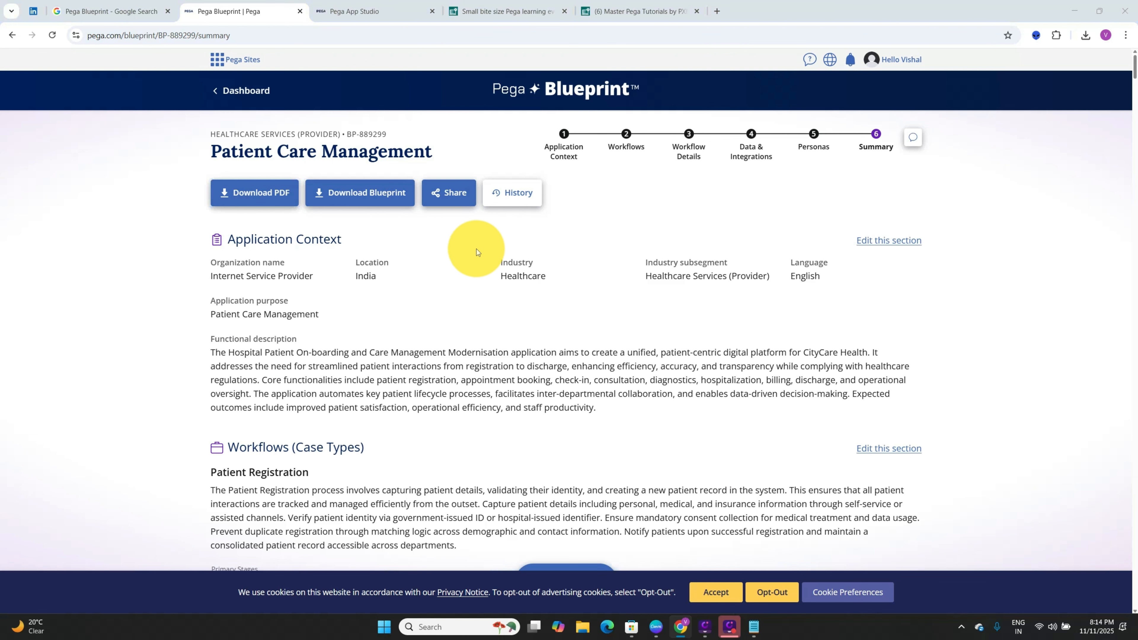
click(373, 215)
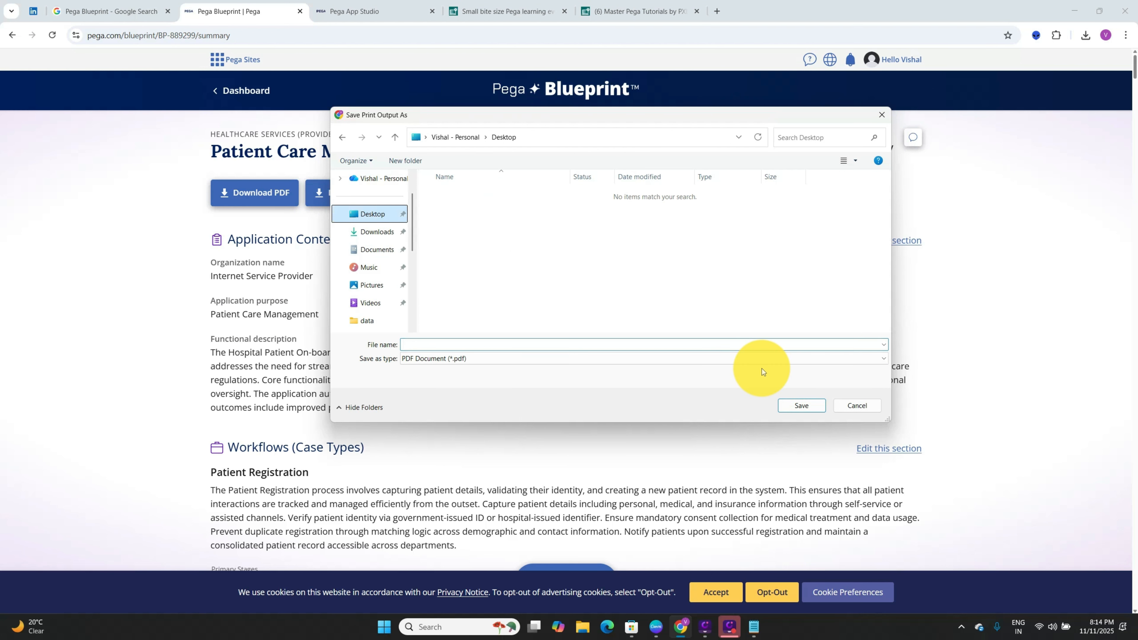
click(693, 342)
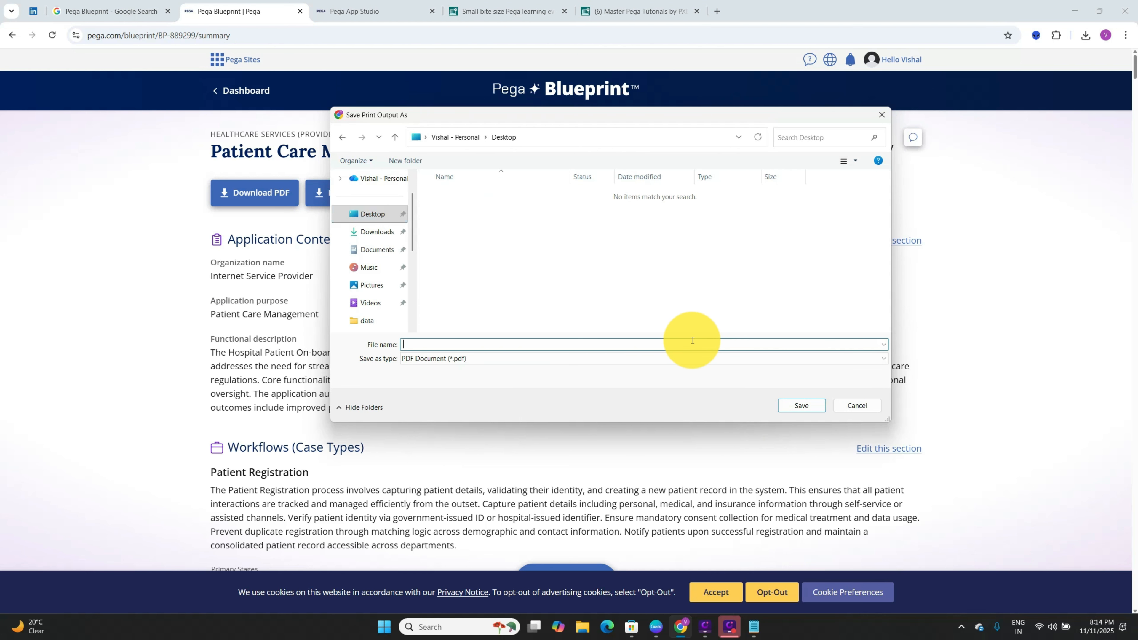
text(CityCare)
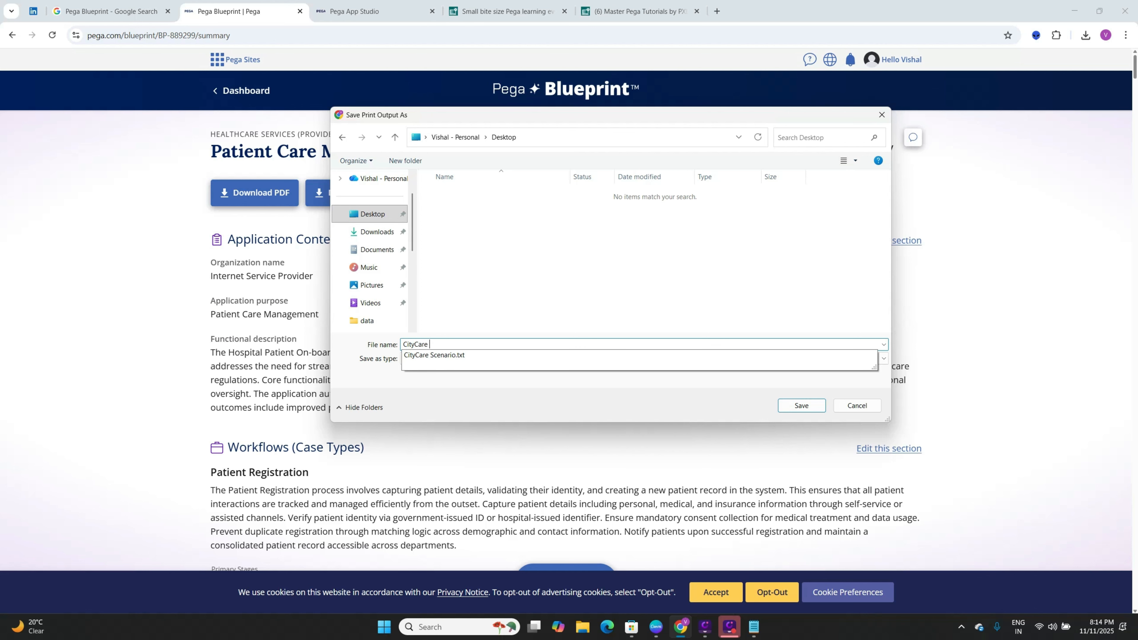
text( Blueprint)
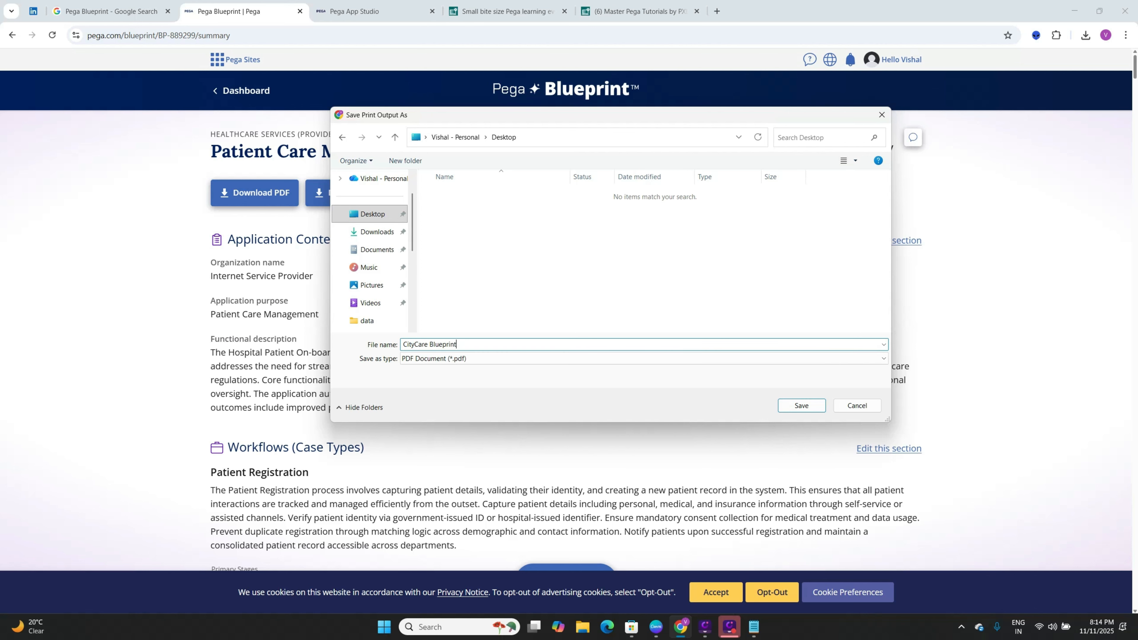
key(Return)
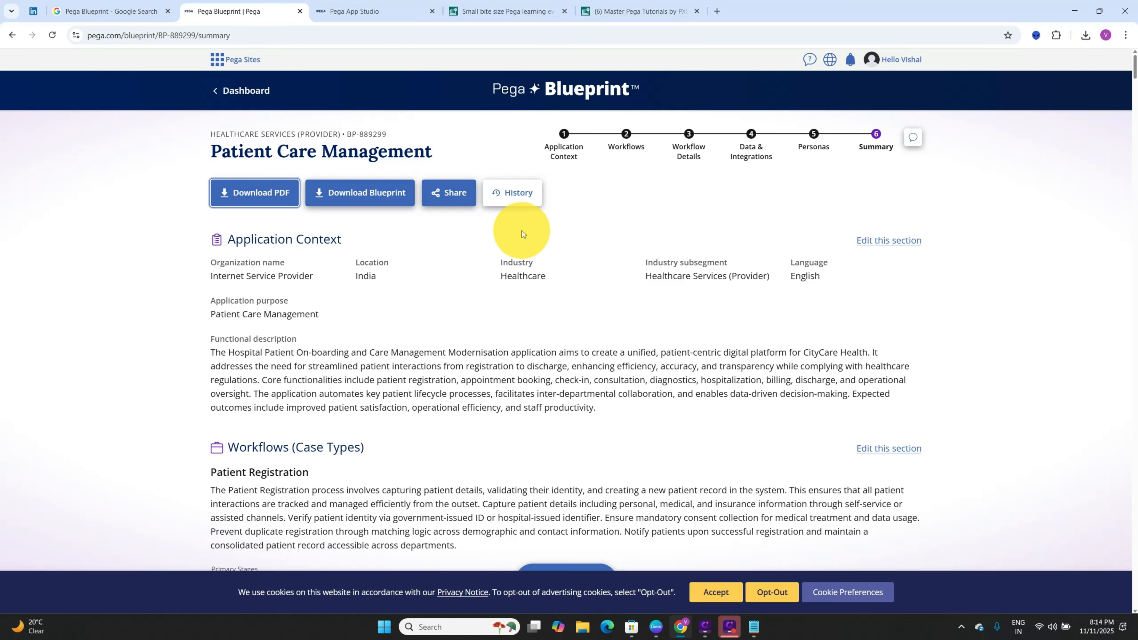
Step: Download the Patient Care Management blueprint file, and view the options for inviting collaborators without sending an invitation
click(358, 193)
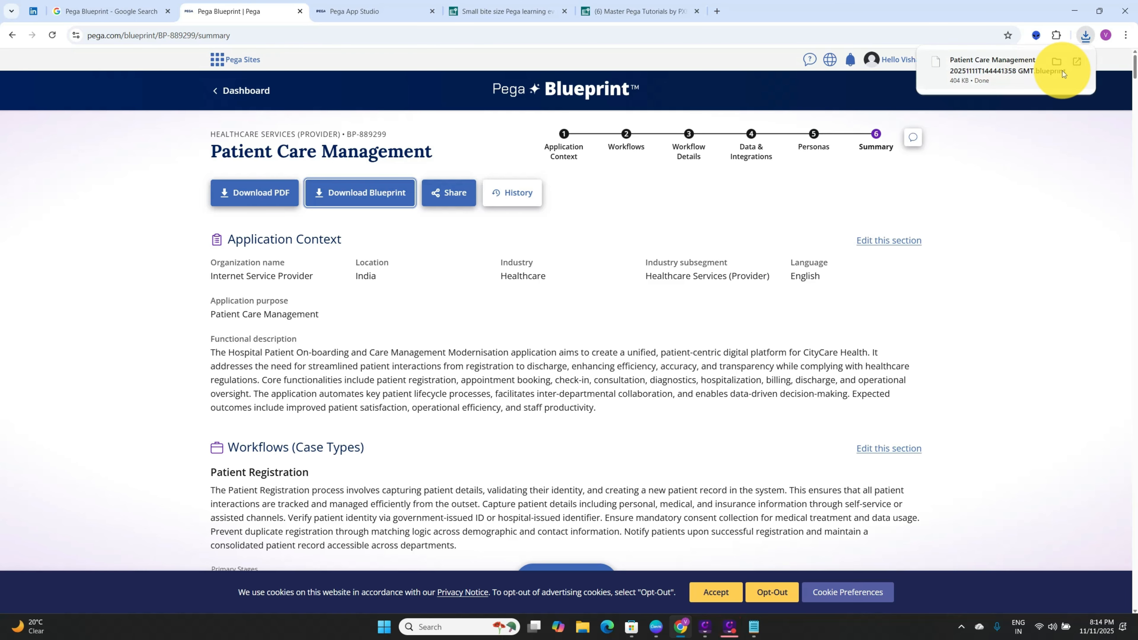
mouse_move(1029, 54)
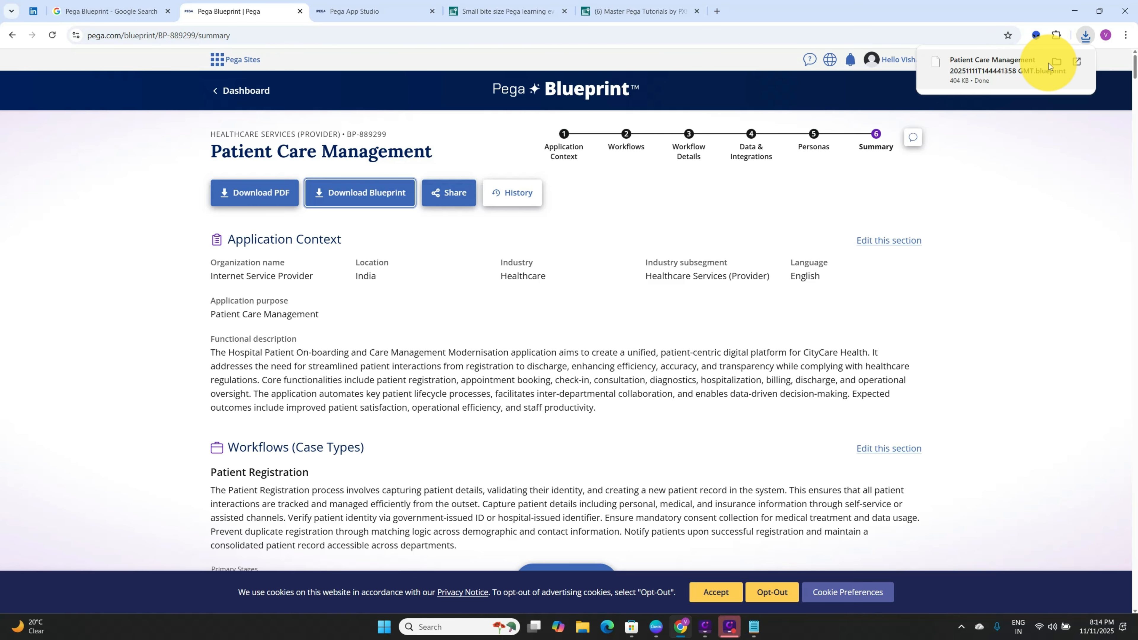
click(562, 264)
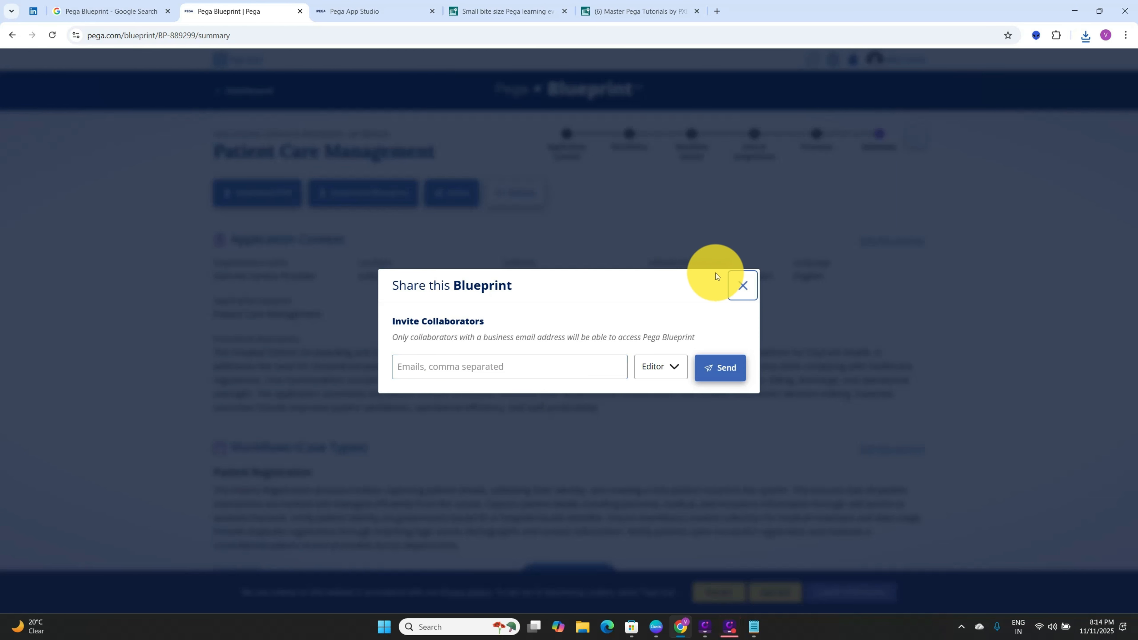
click(743, 286)
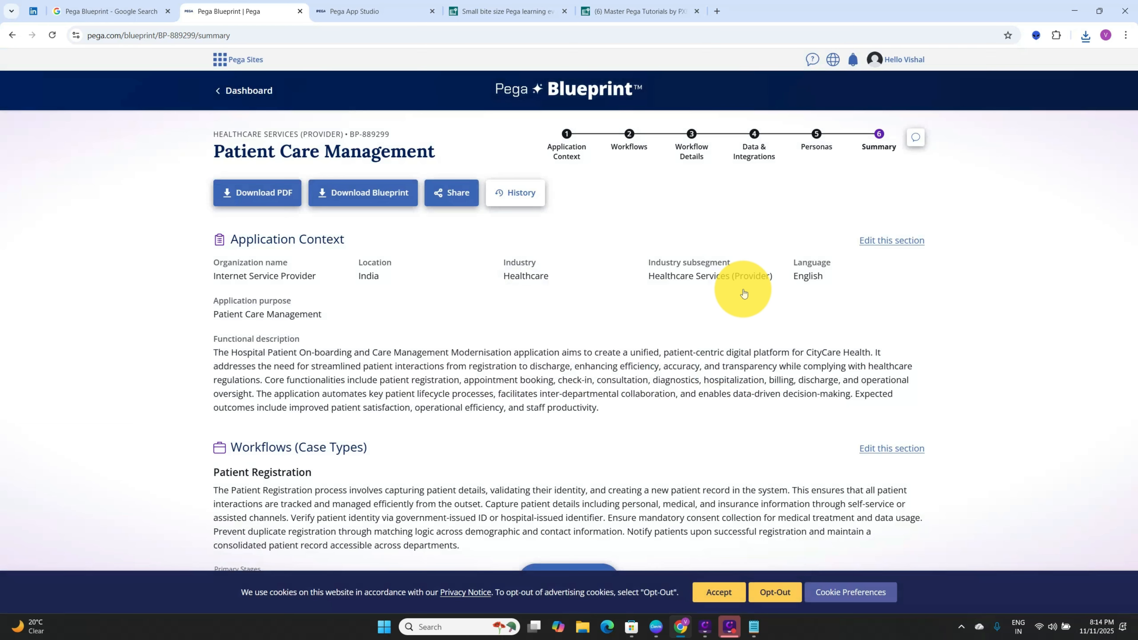
scroll(743, 291, down, 1)
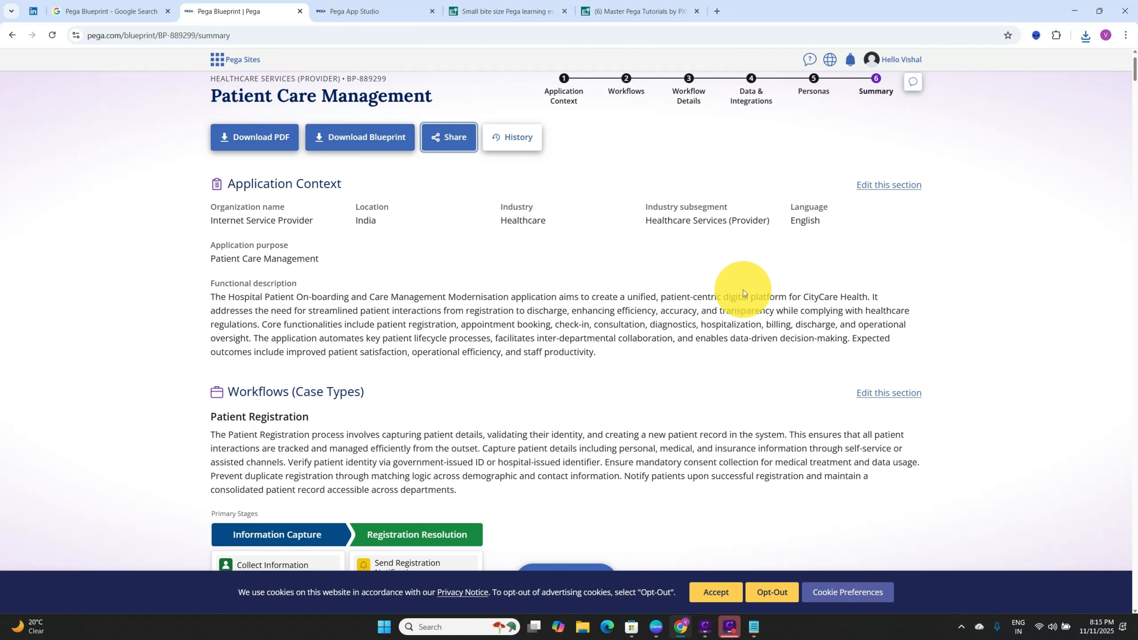